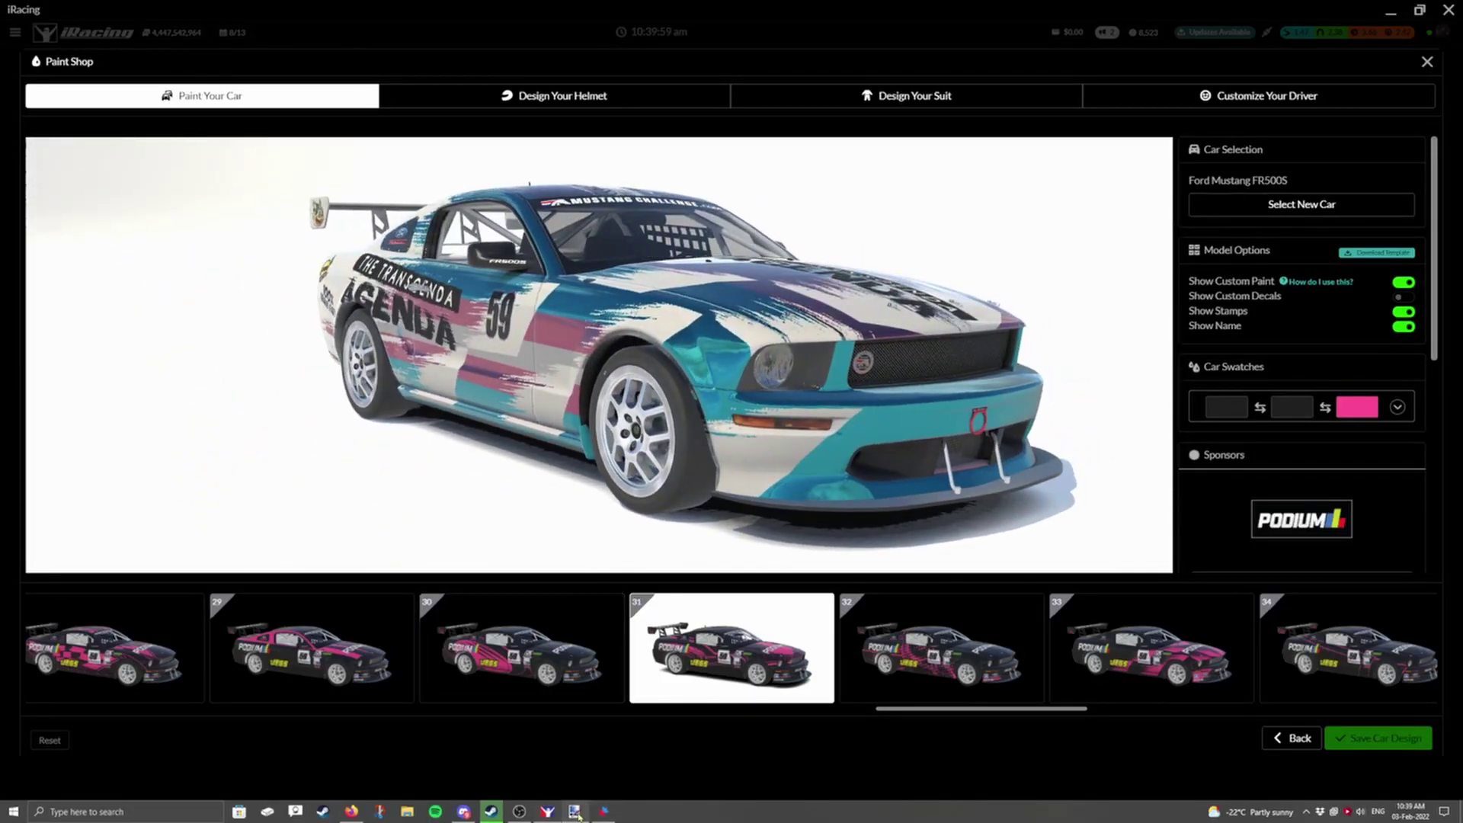
Deselect in paint.net, then orbit the iRacing Mustang preview to view its rear and side.
click(604, 811)
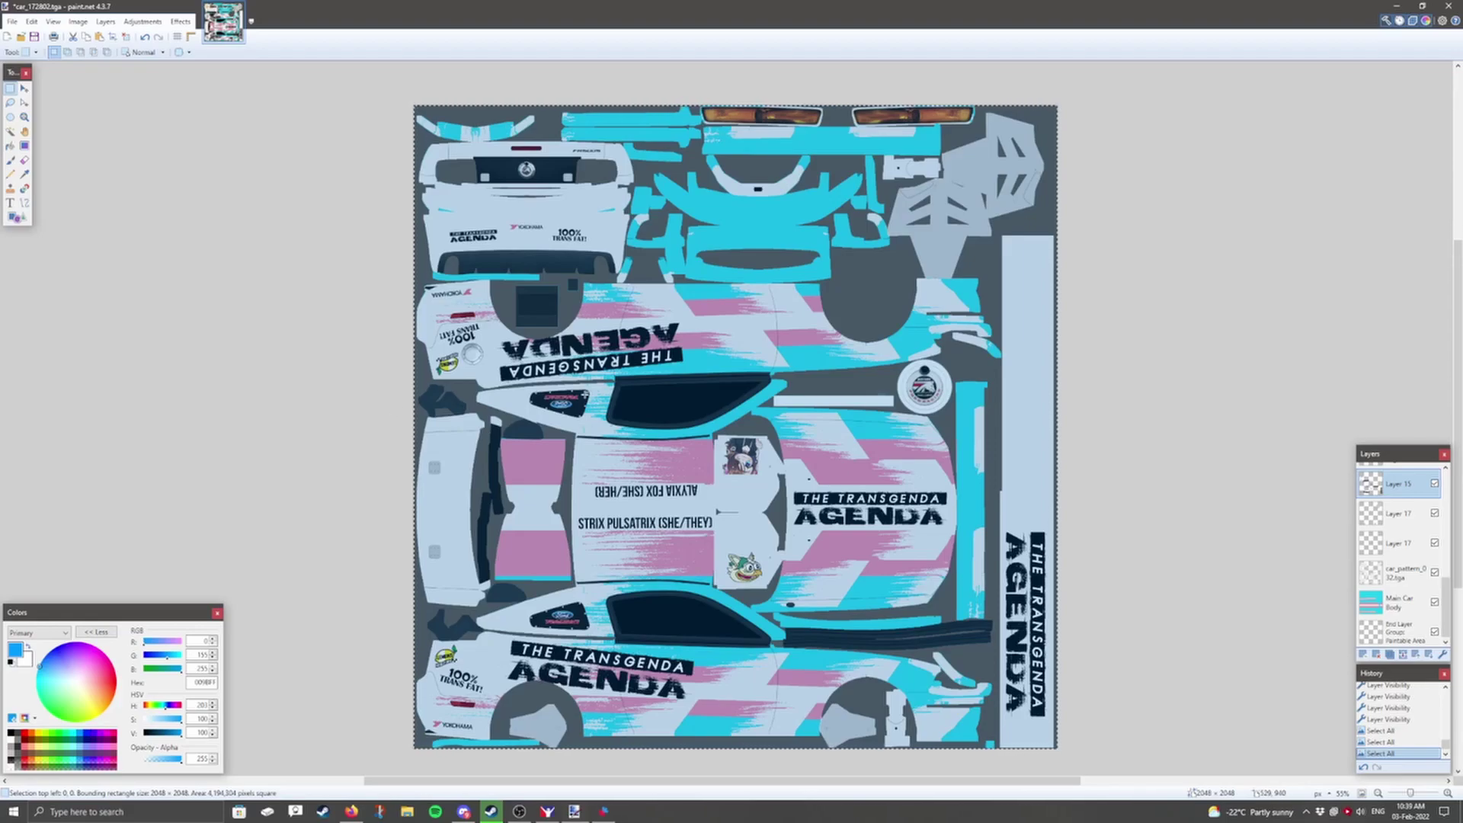
key(ctrl+d)
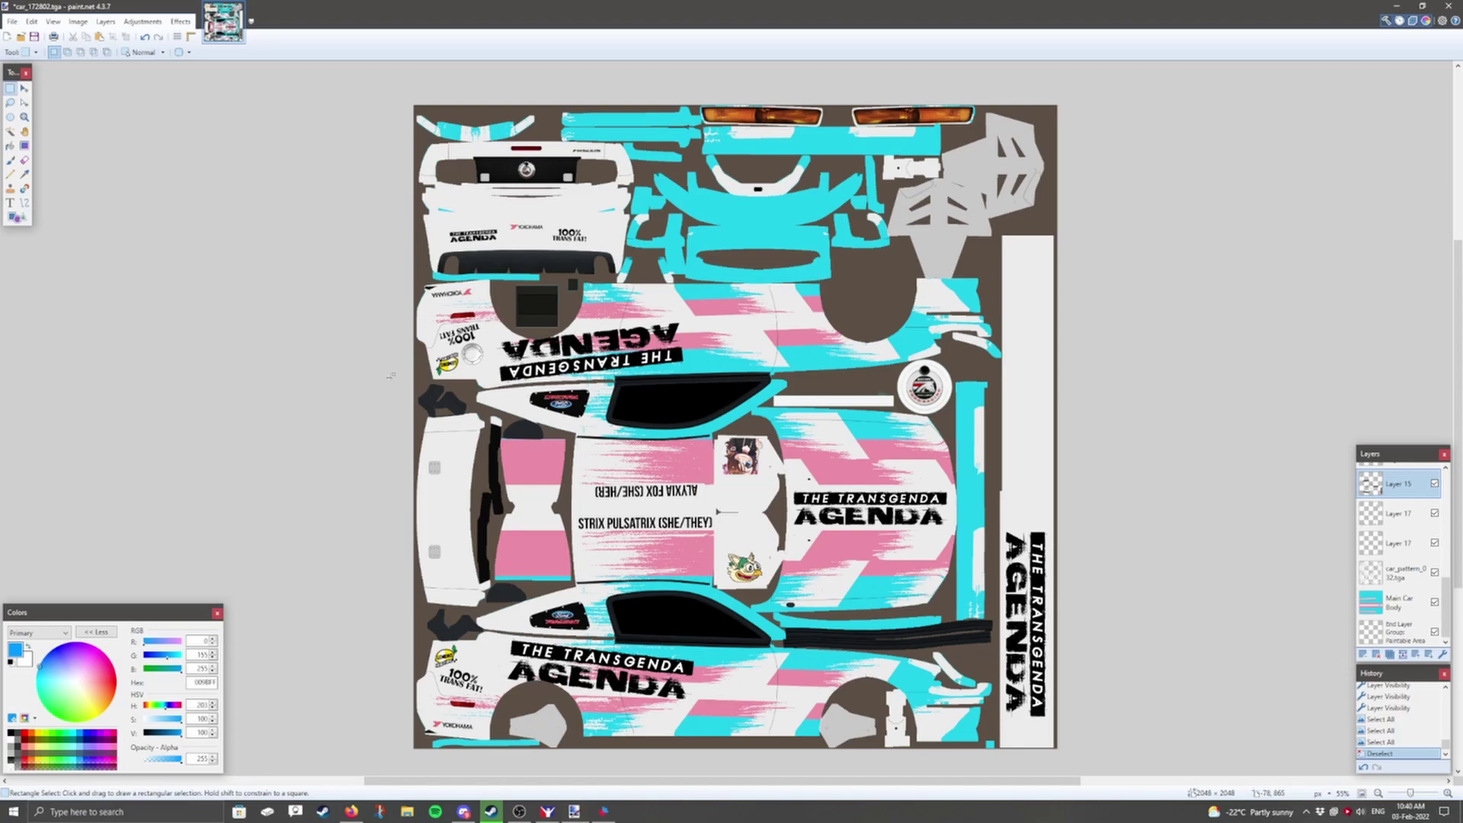
click(546, 810)
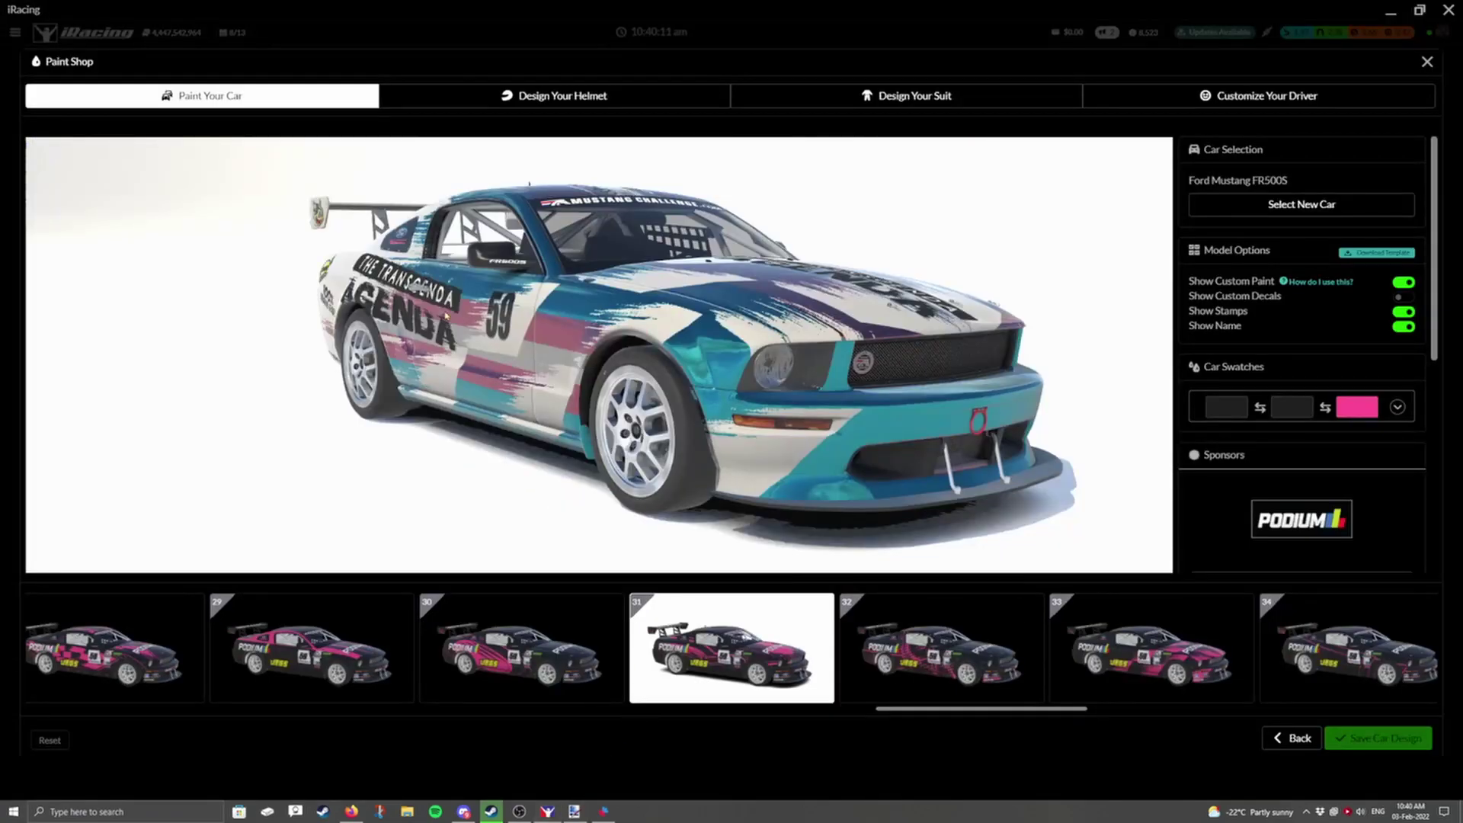
mouse_move(622, 440)
mouse_down()
mouse_move(548, 324)
mouse_move(481, 328)
mouse_move(666, 298)
mouse_move(653, 276)
mouse_up()
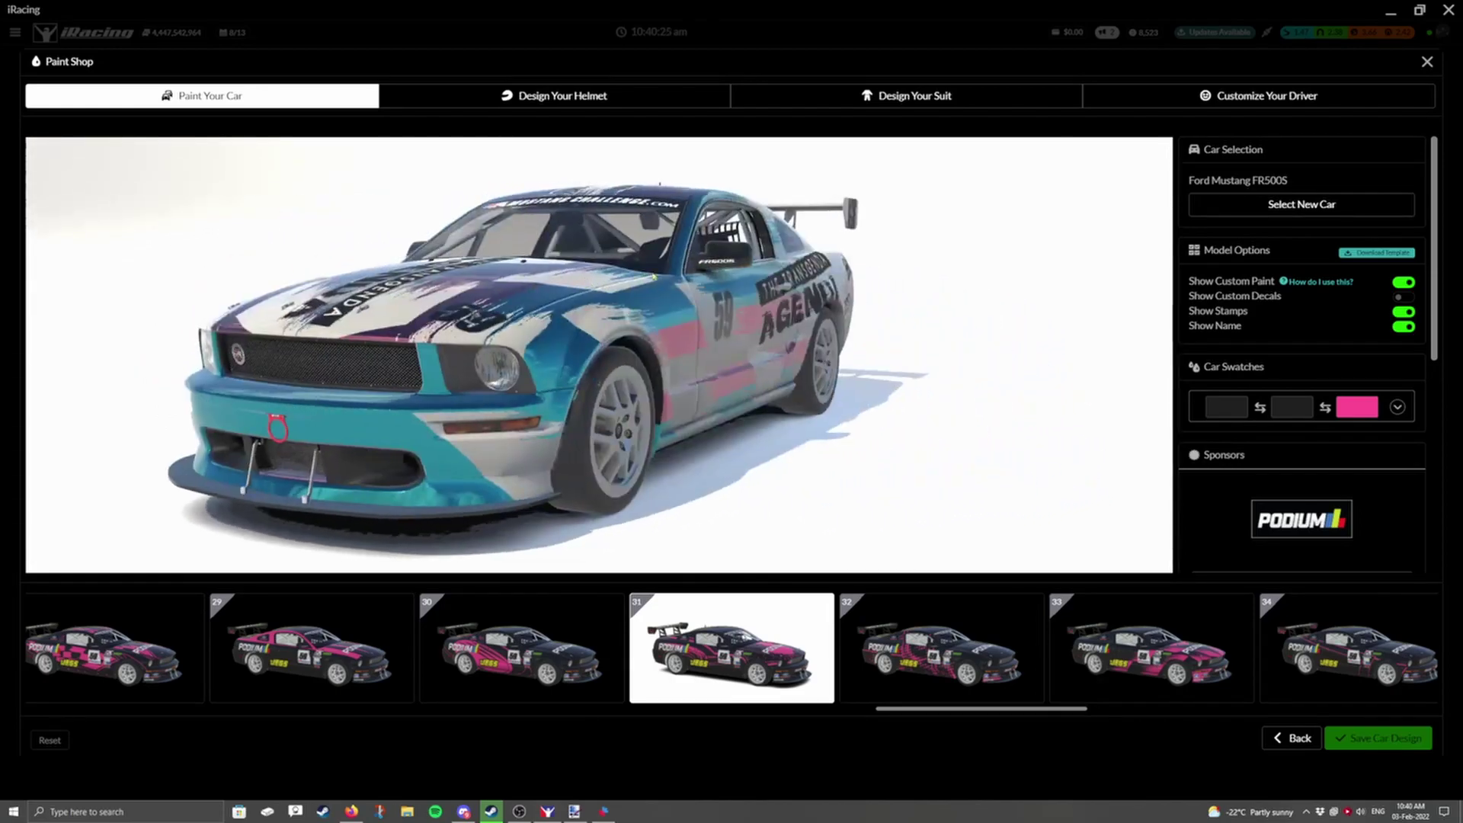
drag(833, 268, 423, 268)
key(alt+Tab)
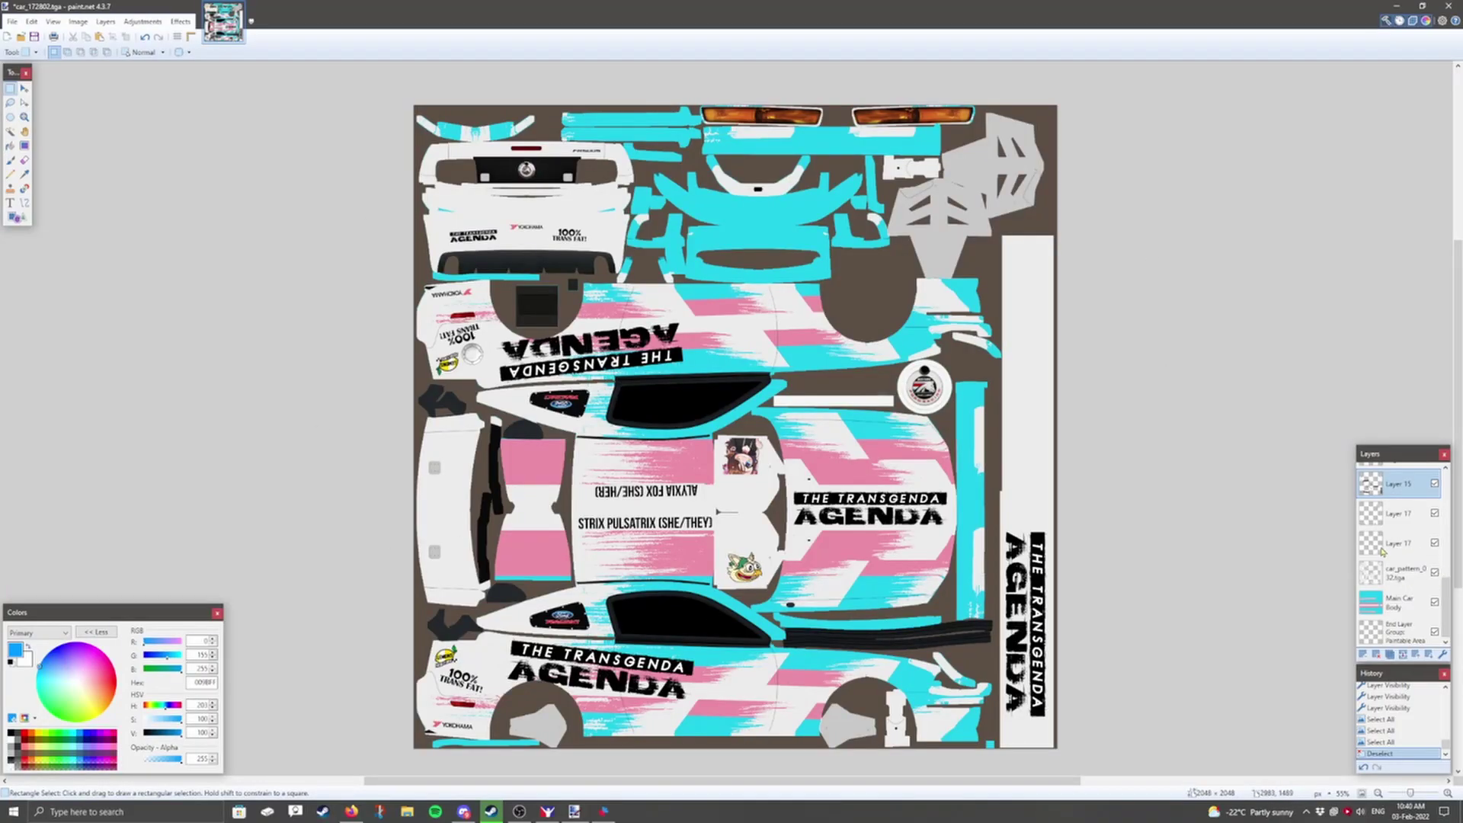
click(1399, 602)
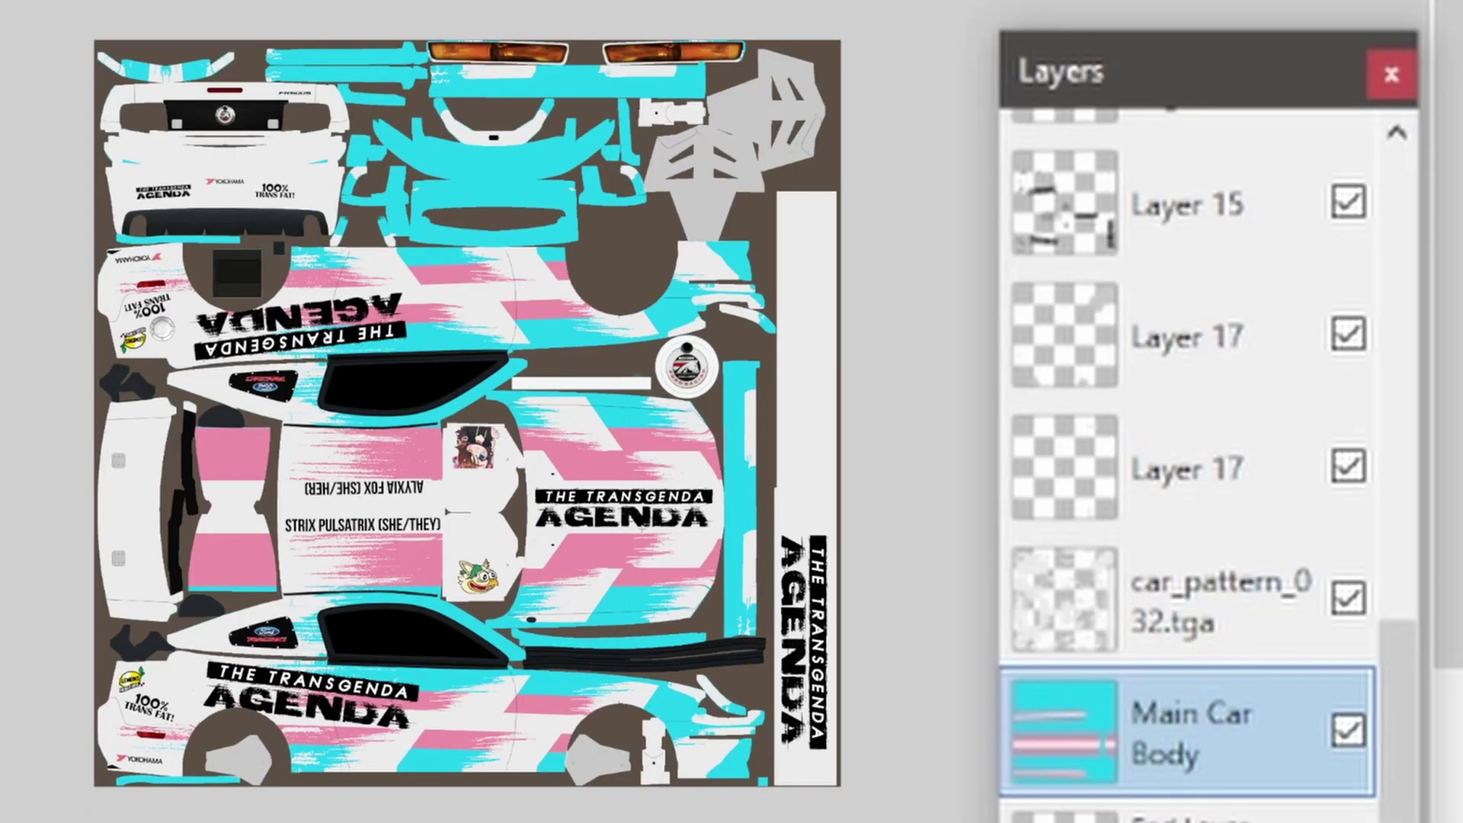
click(1347, 728)
click(1347, 731)
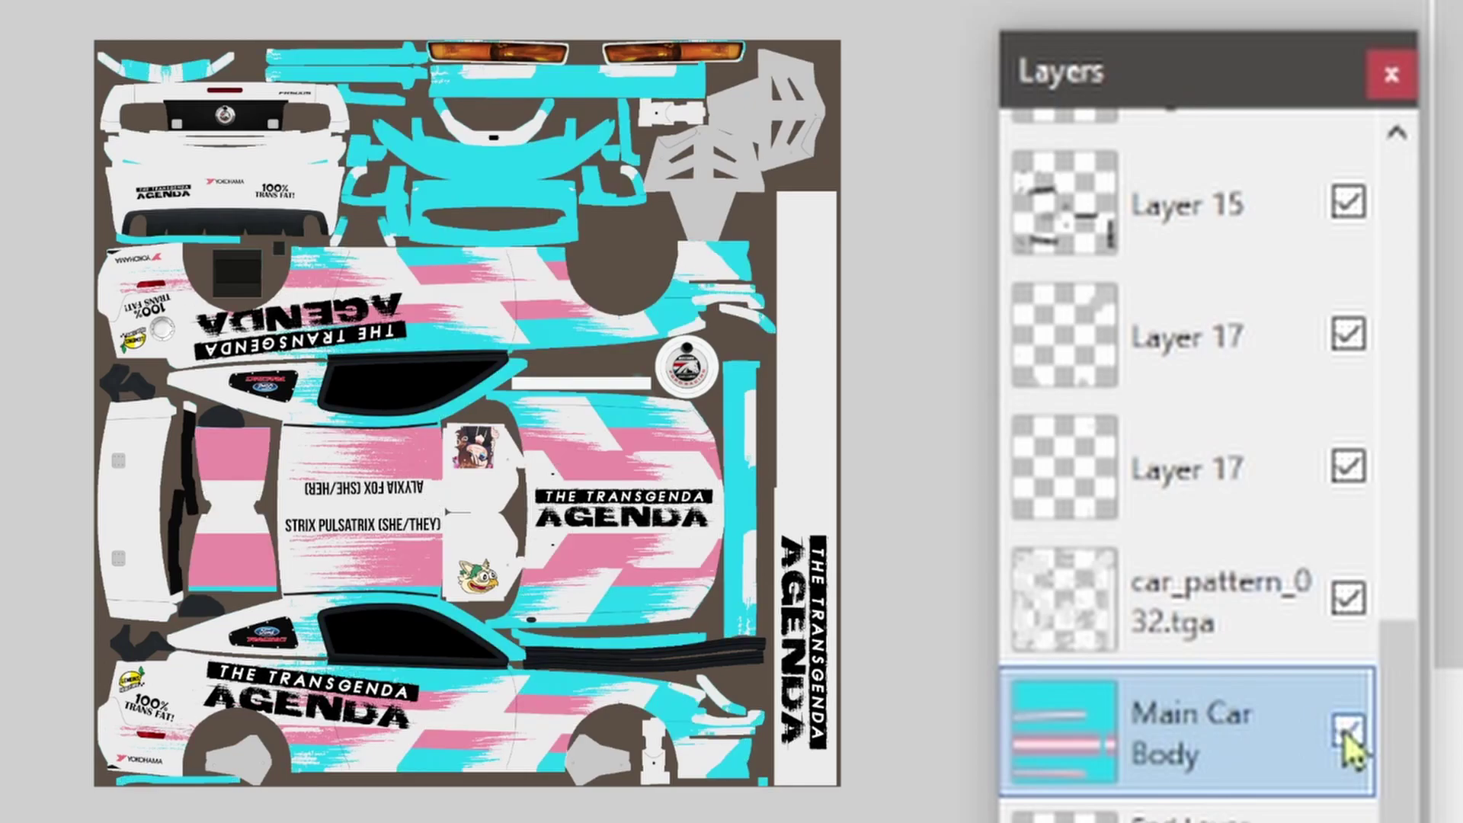
click(1326, 624)
click(1348, 602)
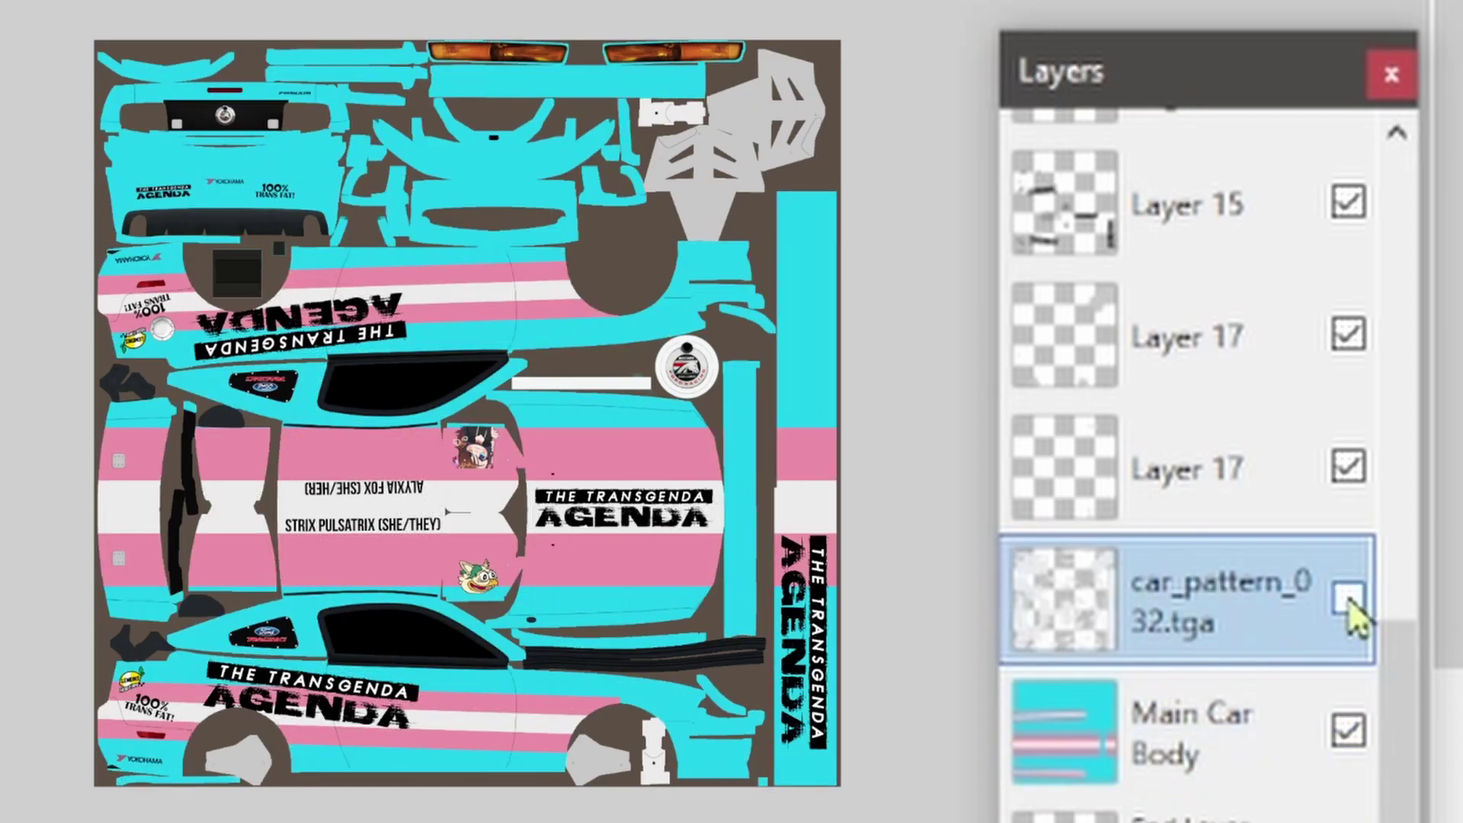
click(1348, 602)
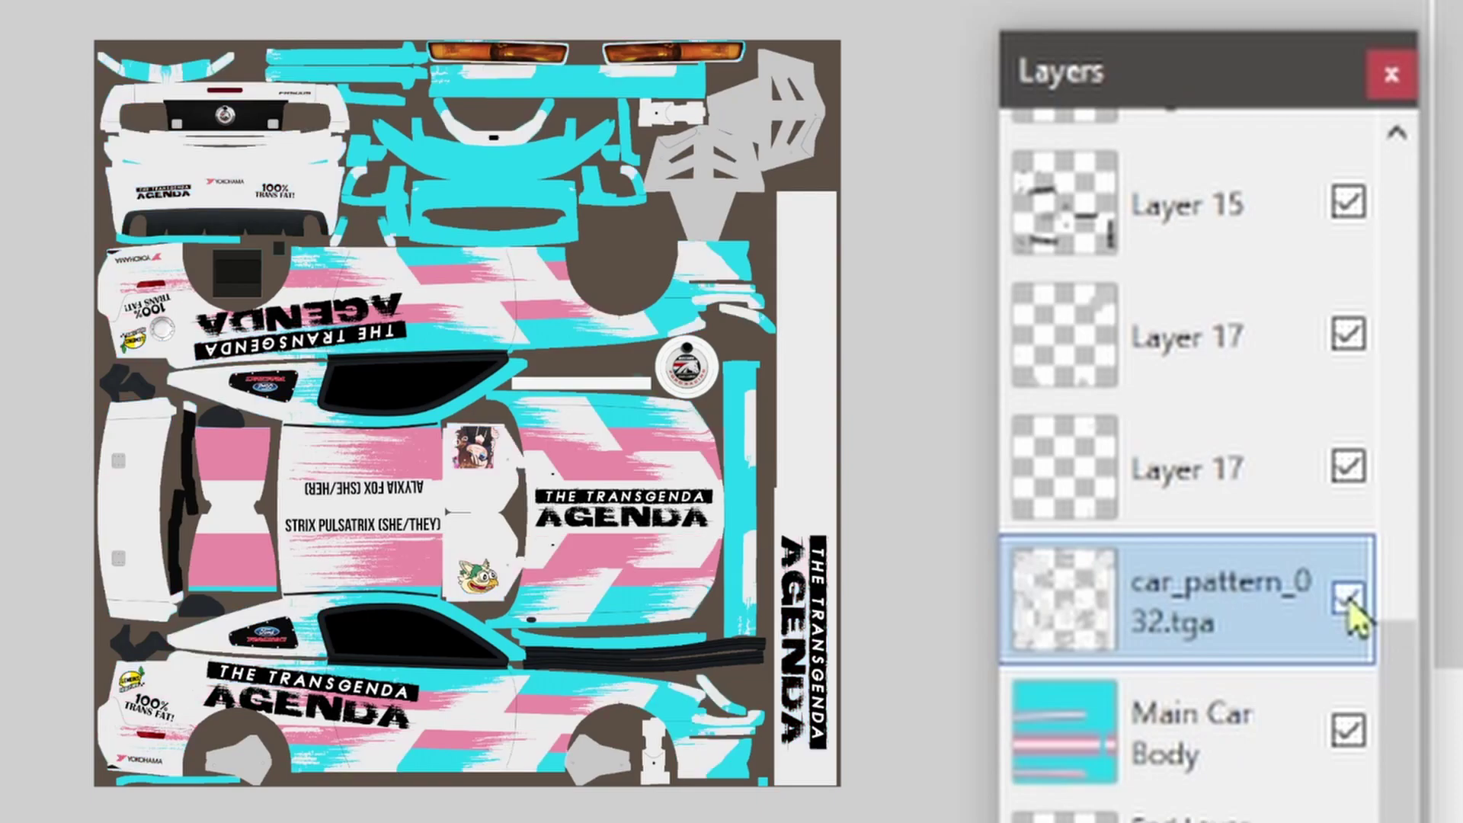
click(1368, 227)
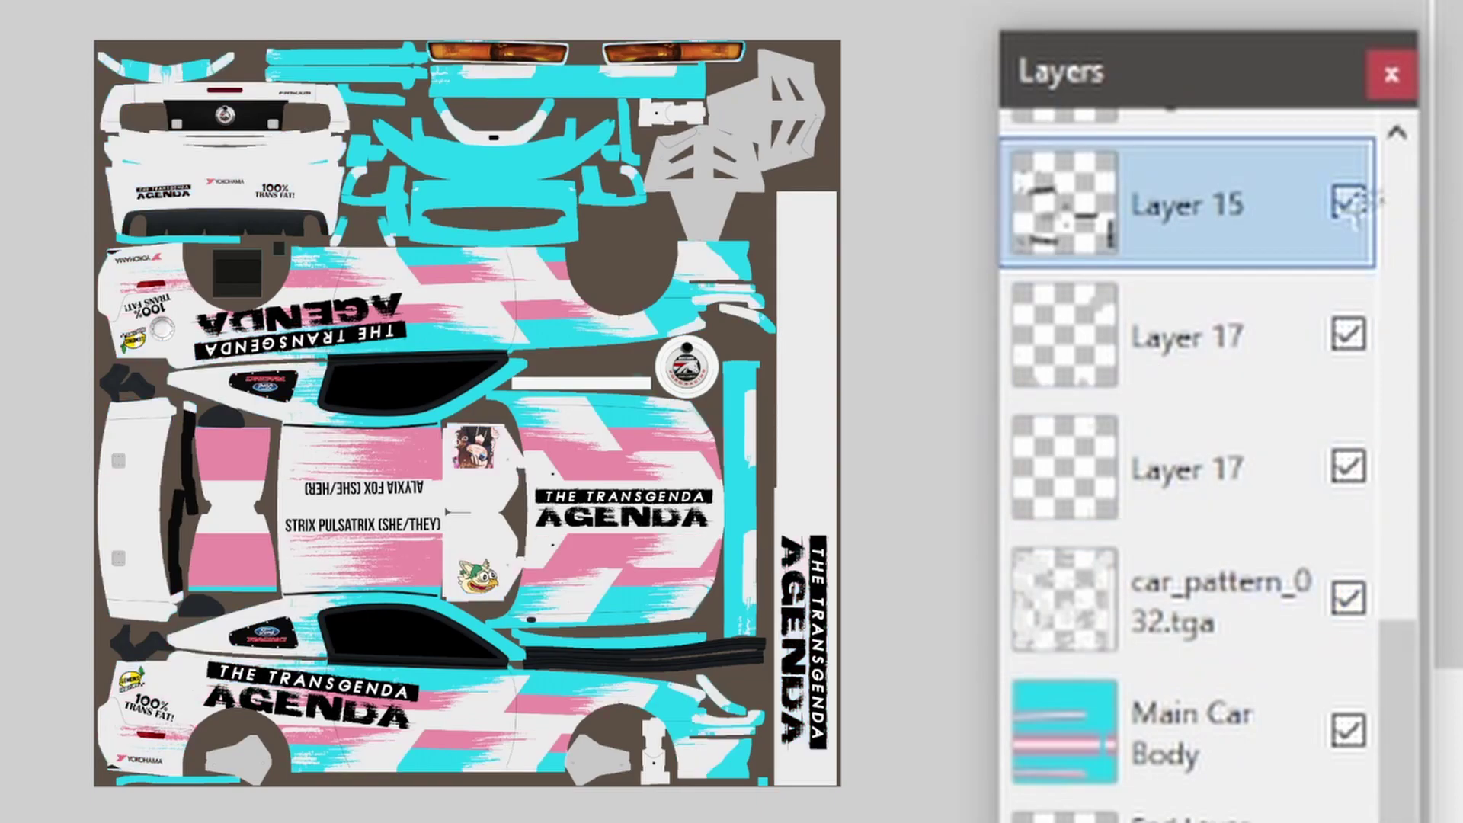
click(1349, 203)
click(1356, 218)
click(1356, 218)
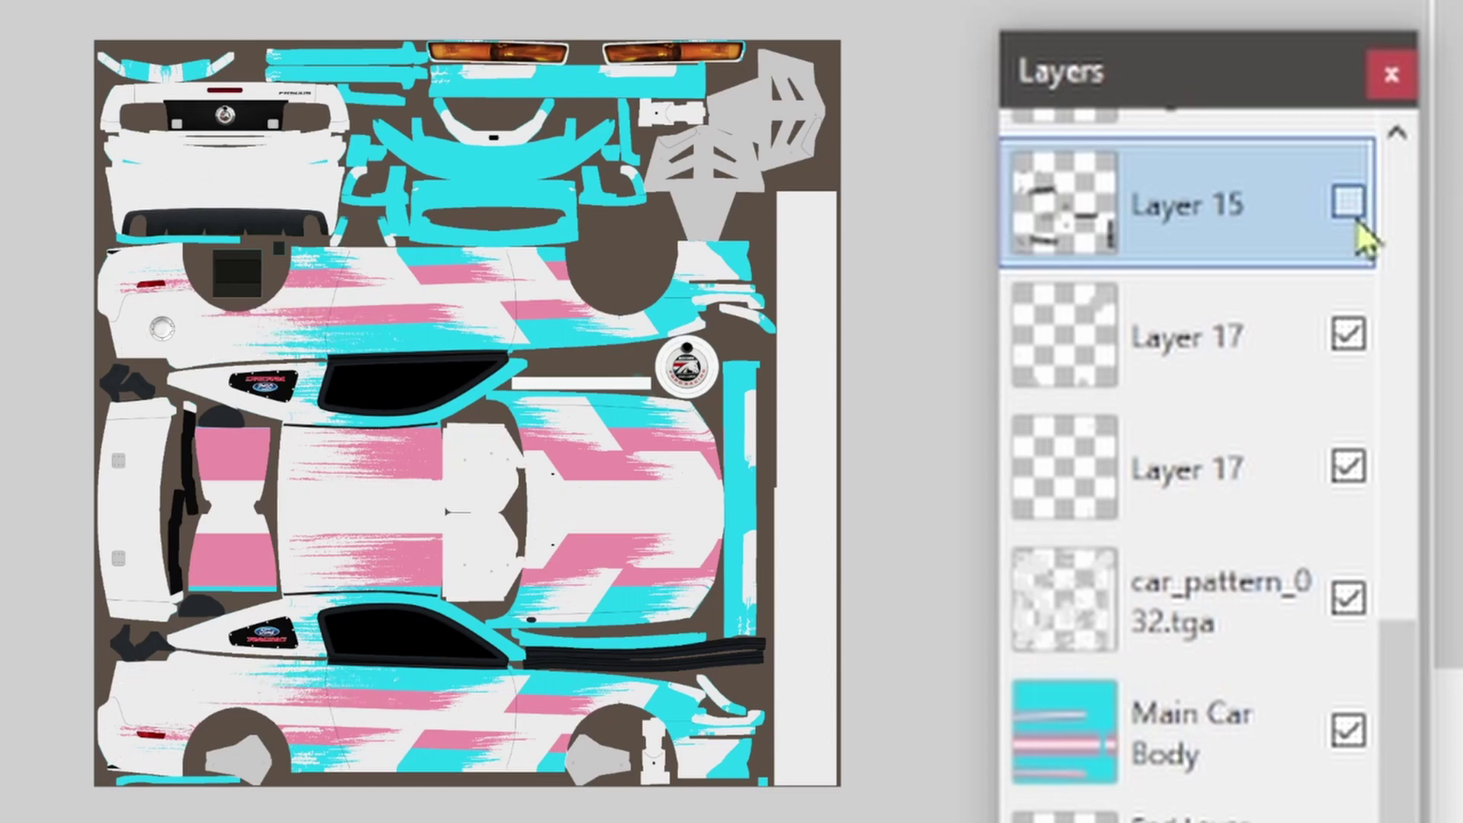
click(1356, 218)
click(1258, 354)
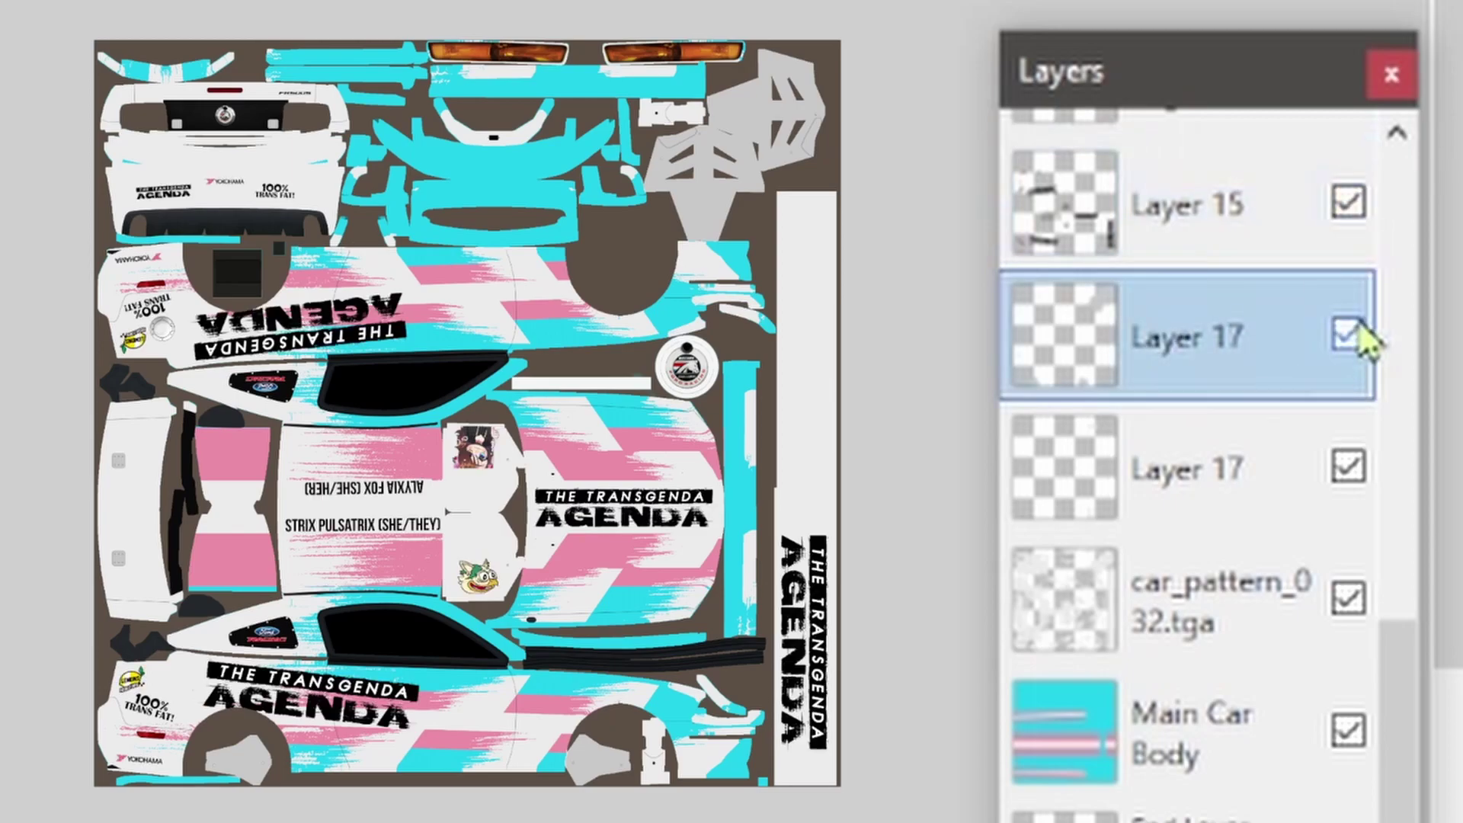
click(1346, 352)
click(1346, 352)
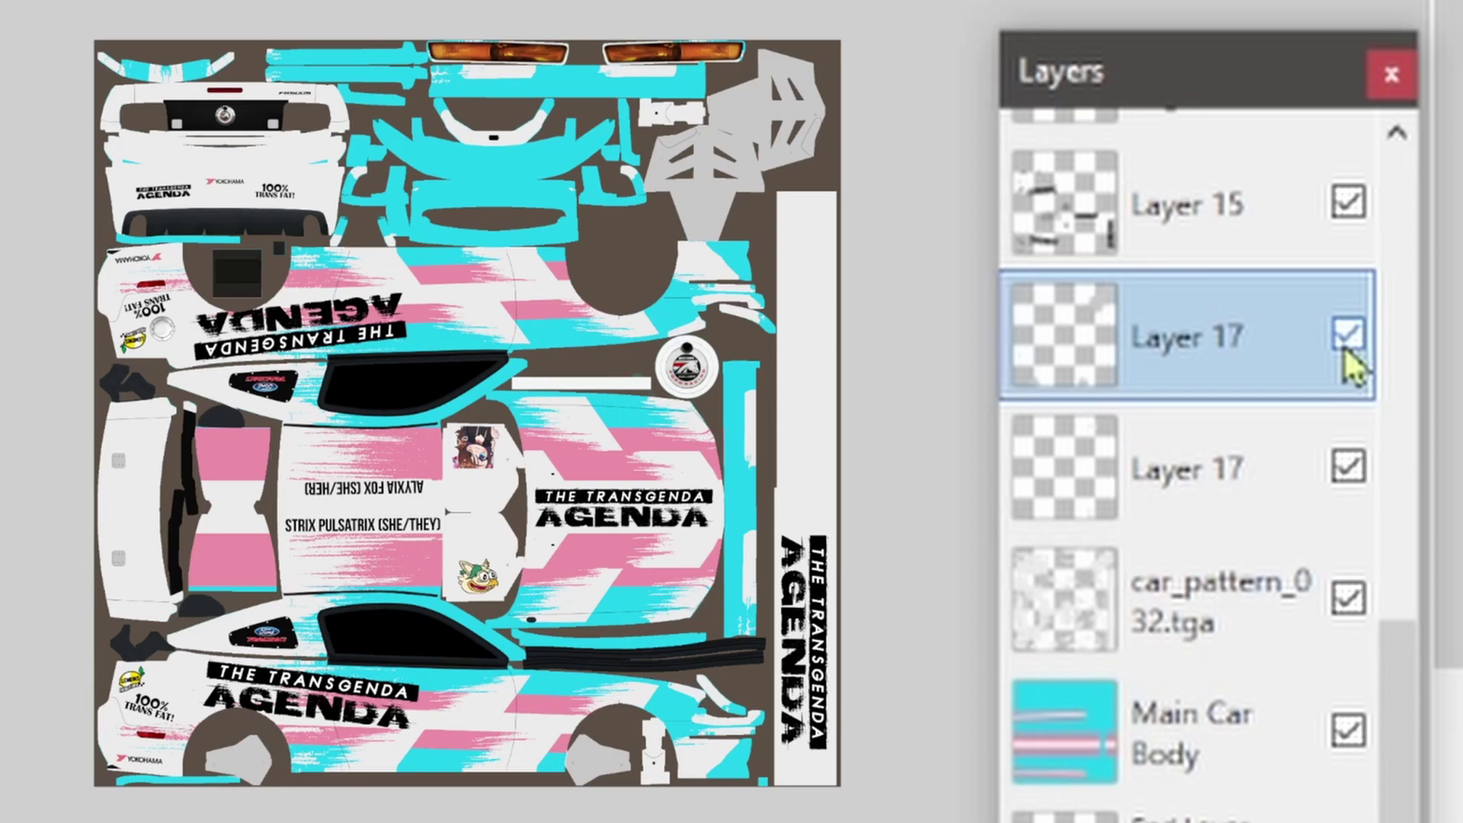
click(11, 22)
click(30, 34)
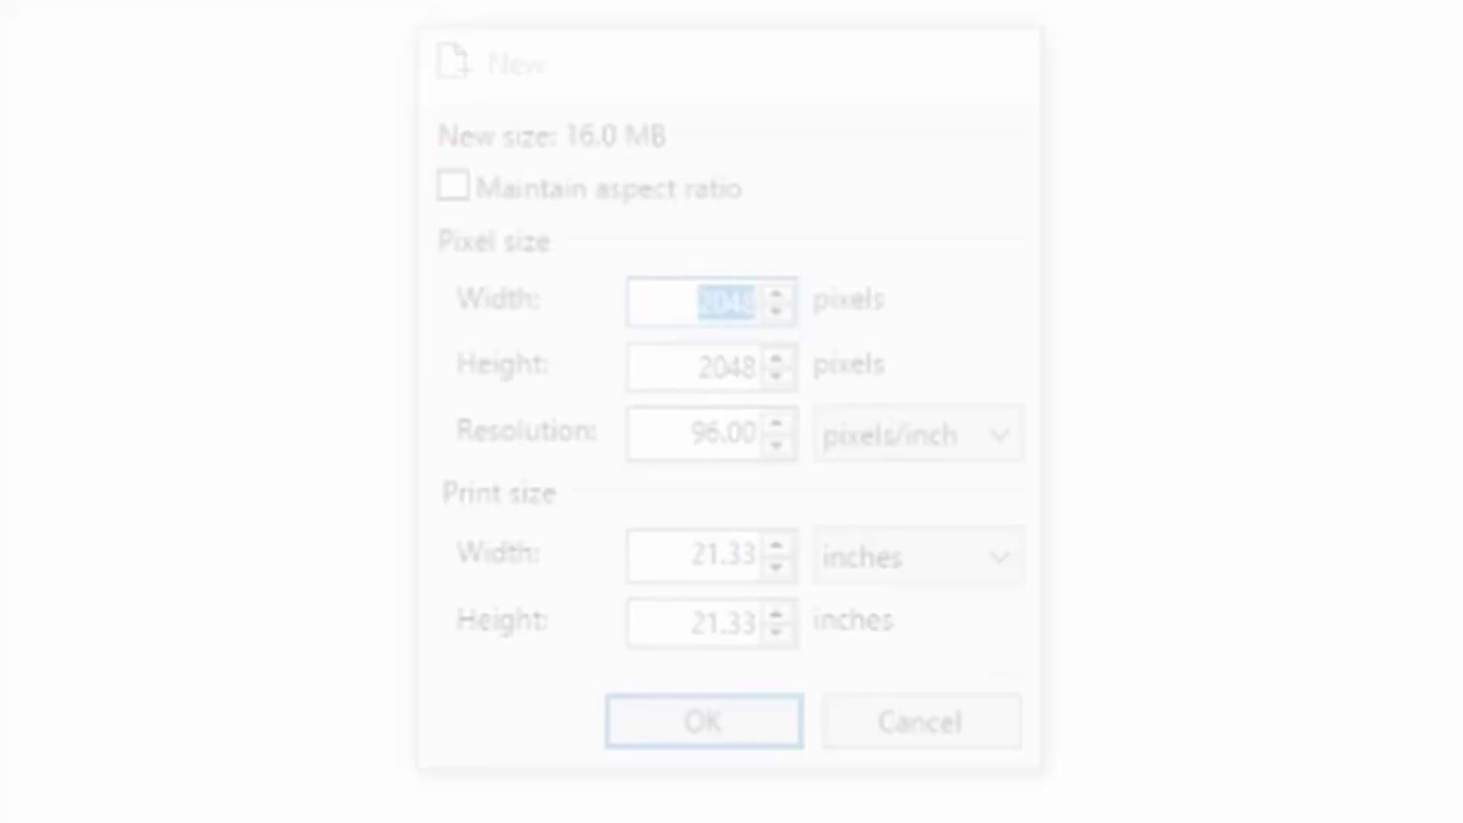
Make the 2048 × 2048 image, set the colour to R 255 G 0 B 255, and bucket-fill the canvas.
key(Return)
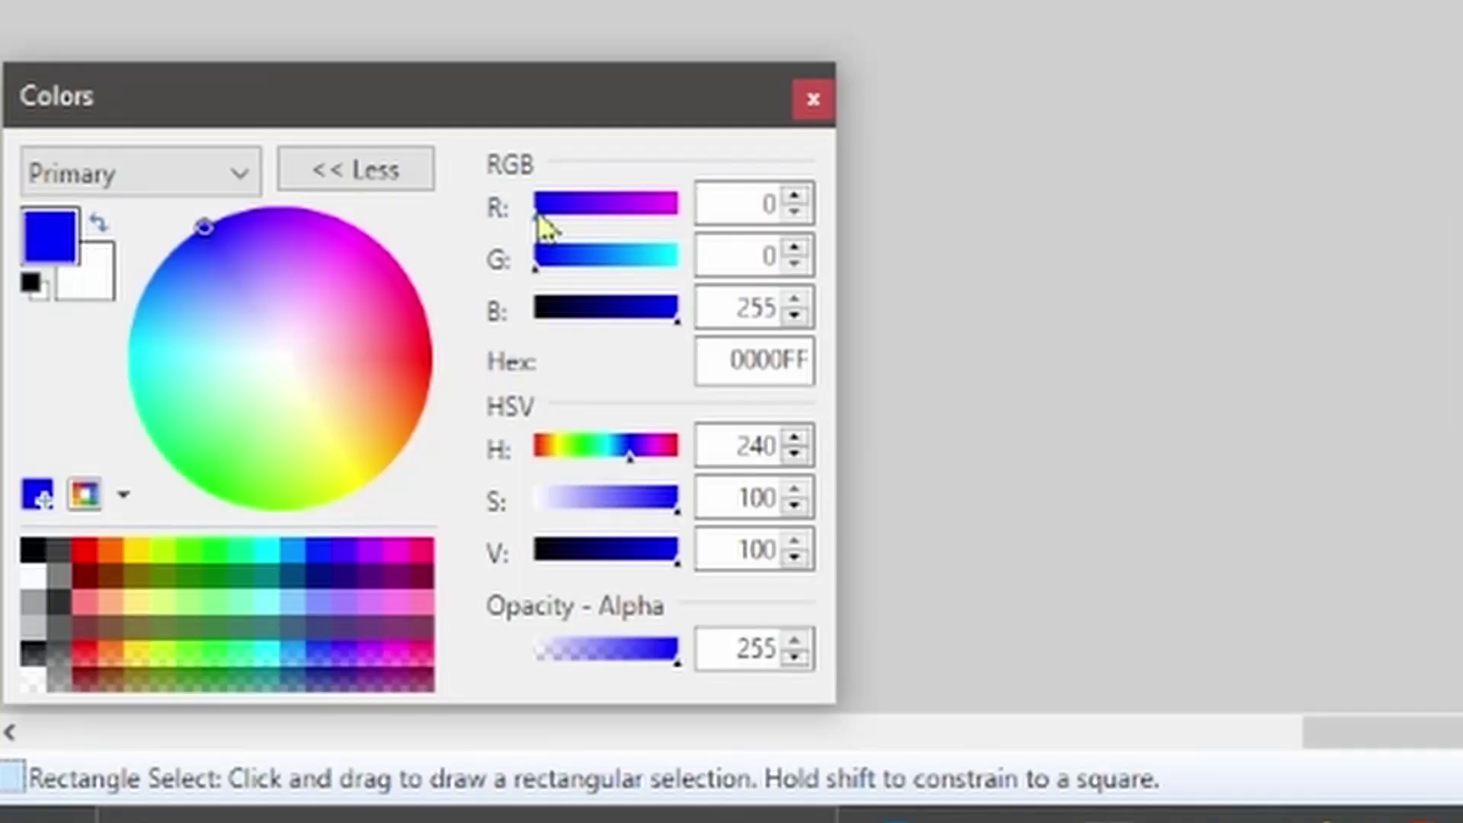
drag(545, 321, 705, 333)
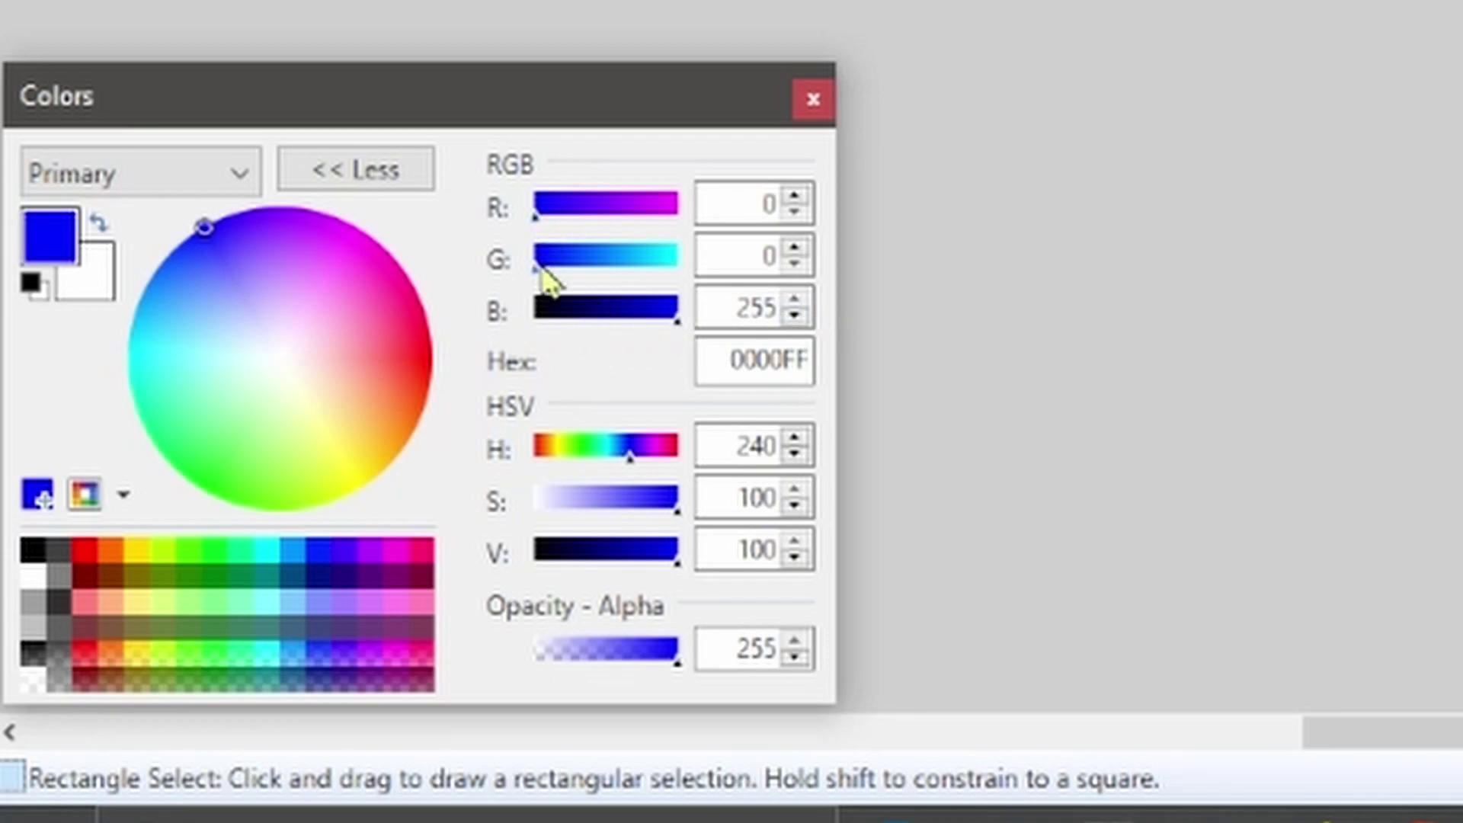
click(539, 210)
drag(541, 214, 960, 224)
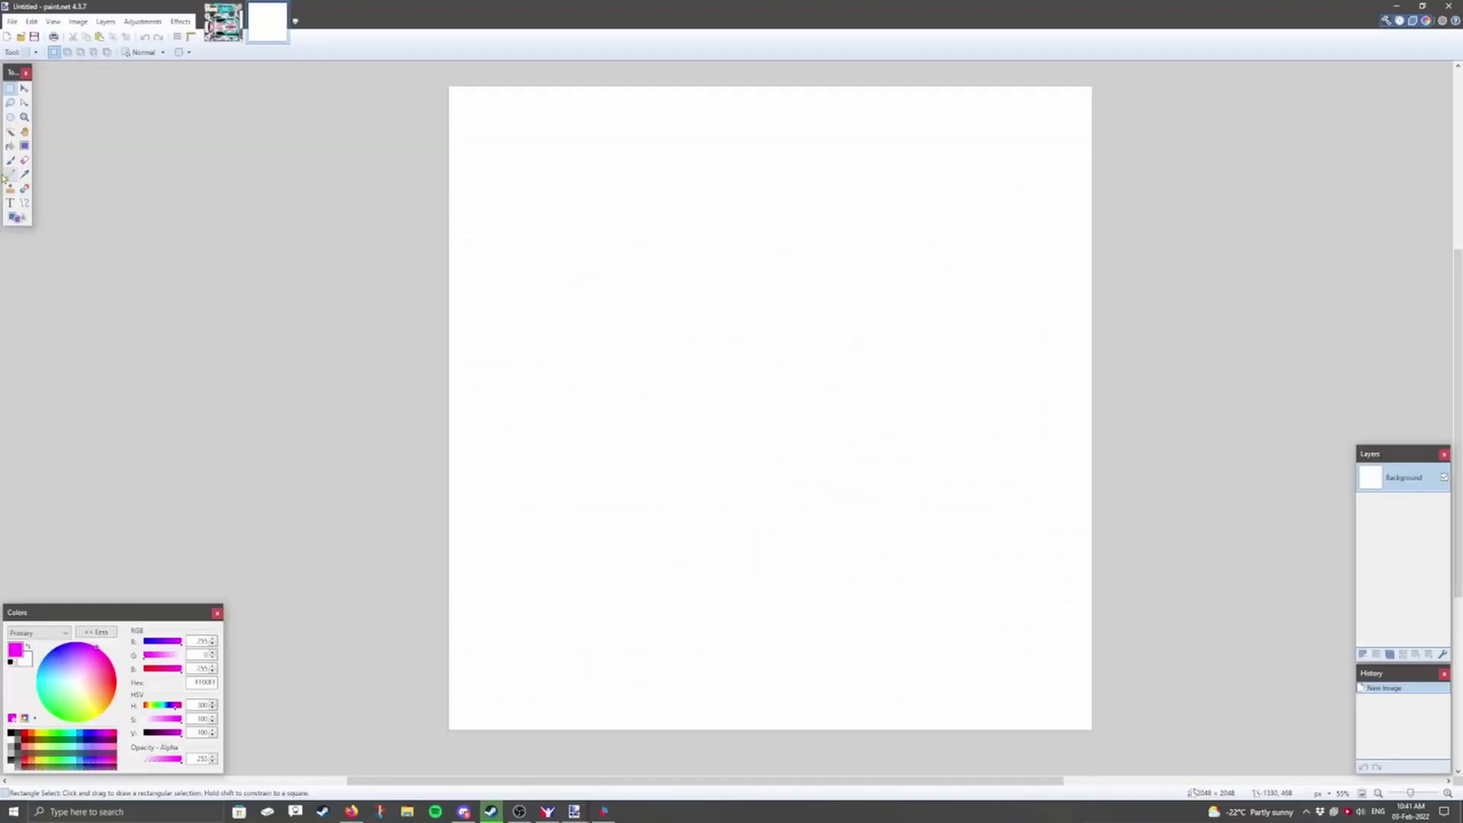
click(10, 146)
click(634, 314)
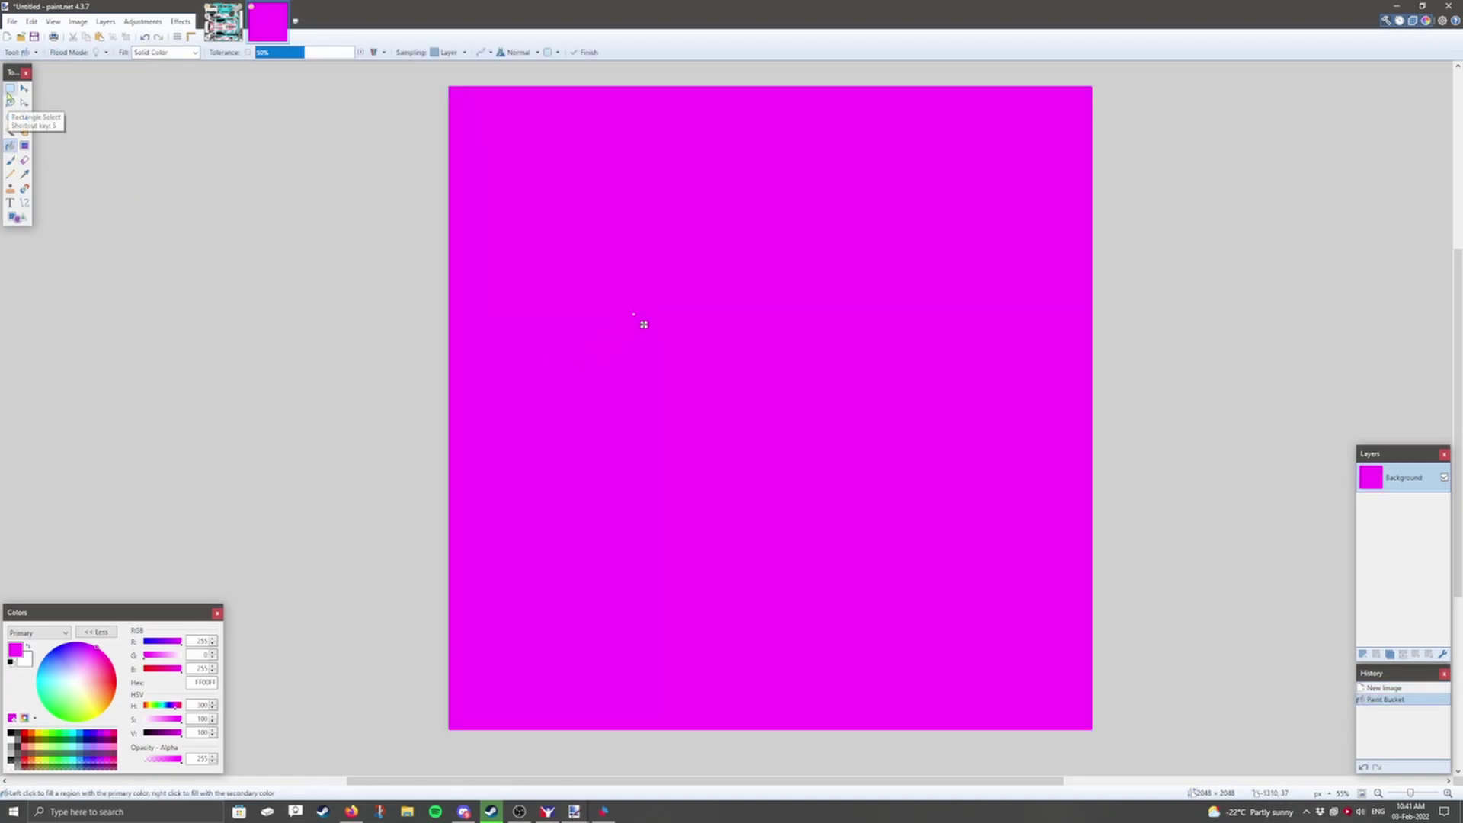
click(10, 90)
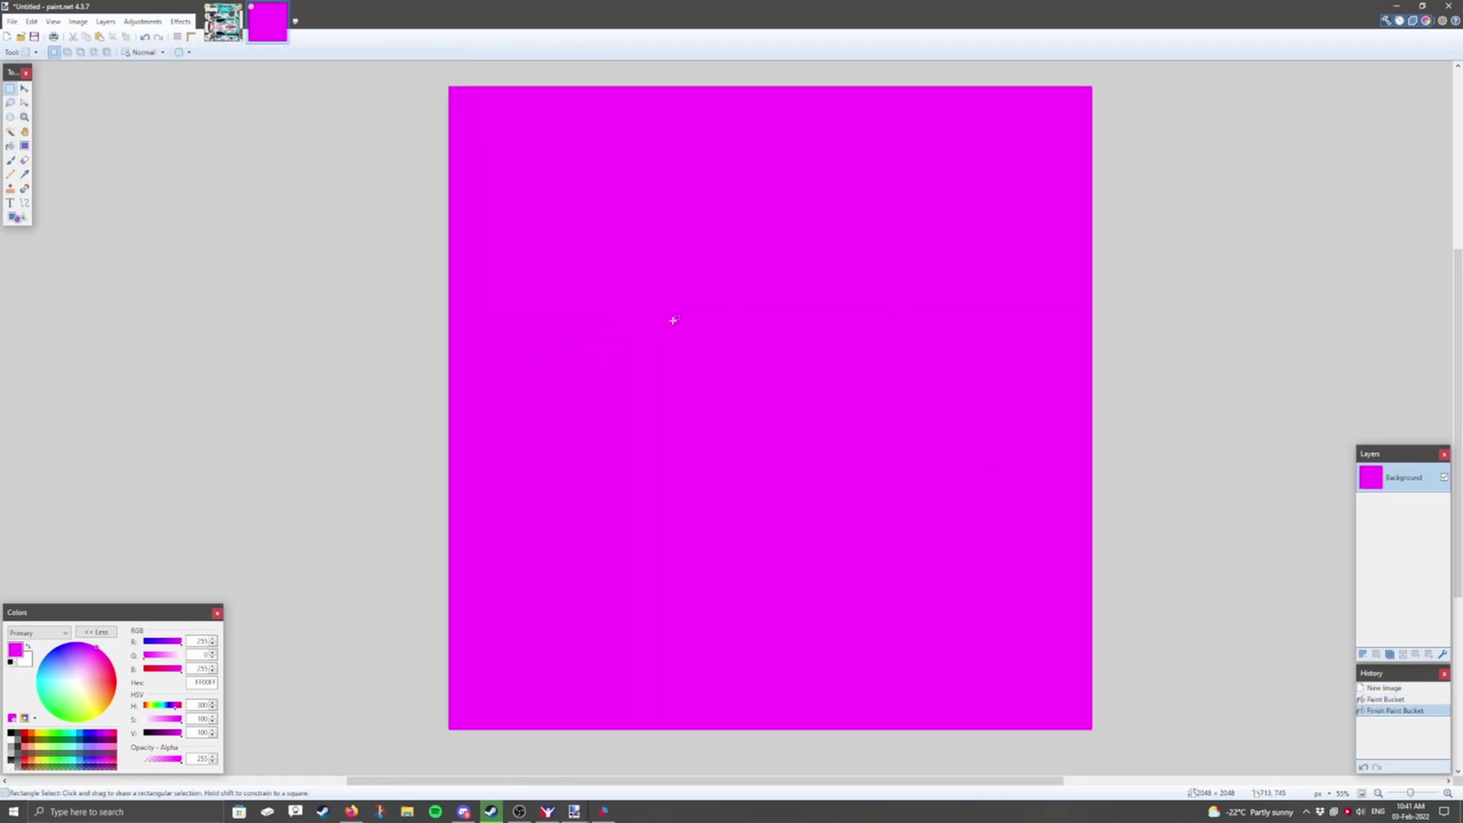
Copy the car_pattern_032.tga layer from car_172802.tga and paste it onto a new layer in the magenta image.
key(ctrl+Tab)
click(1395, 573)
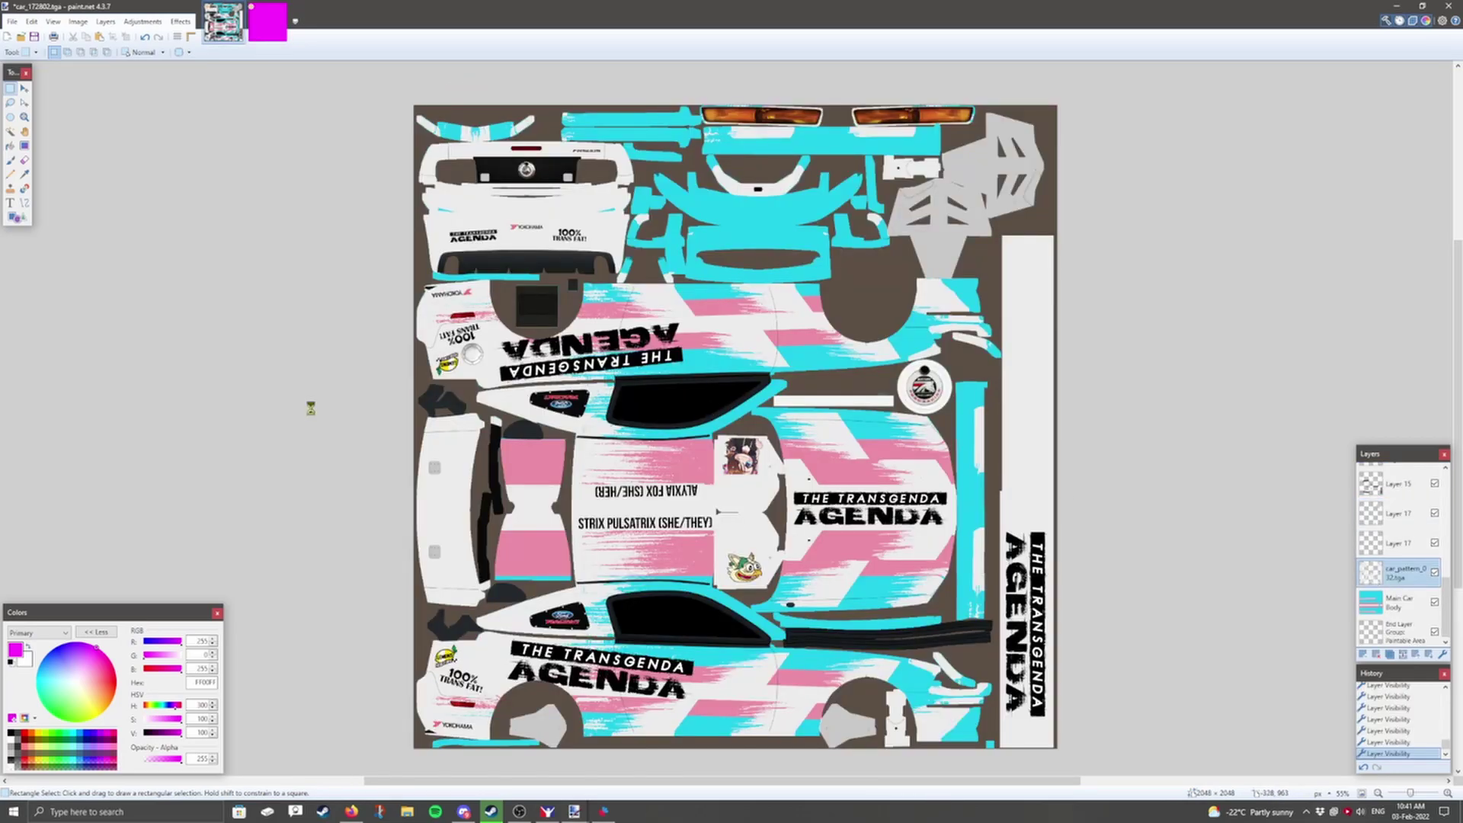
click(268, 39)
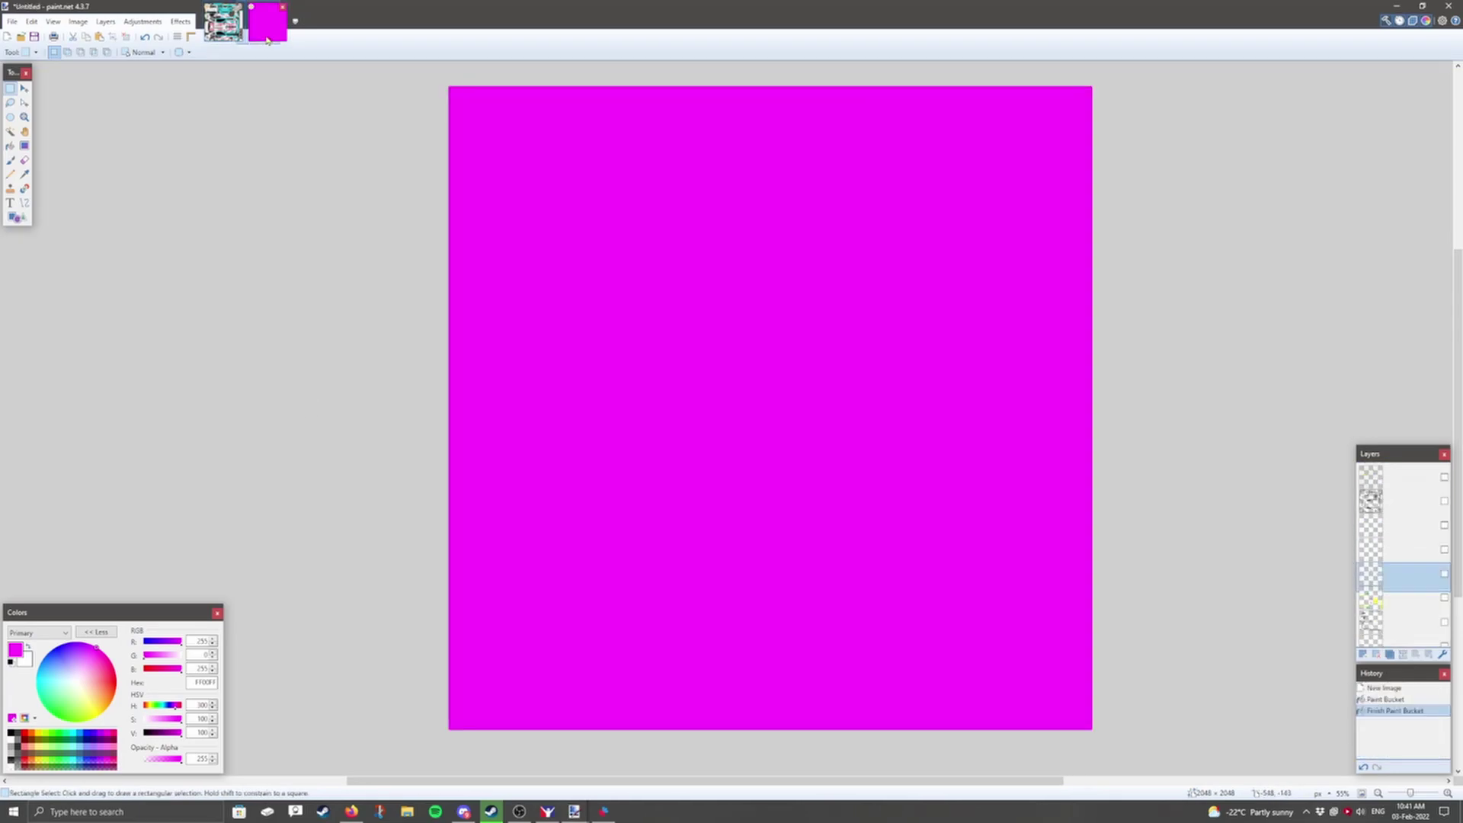
click(1364, 656)
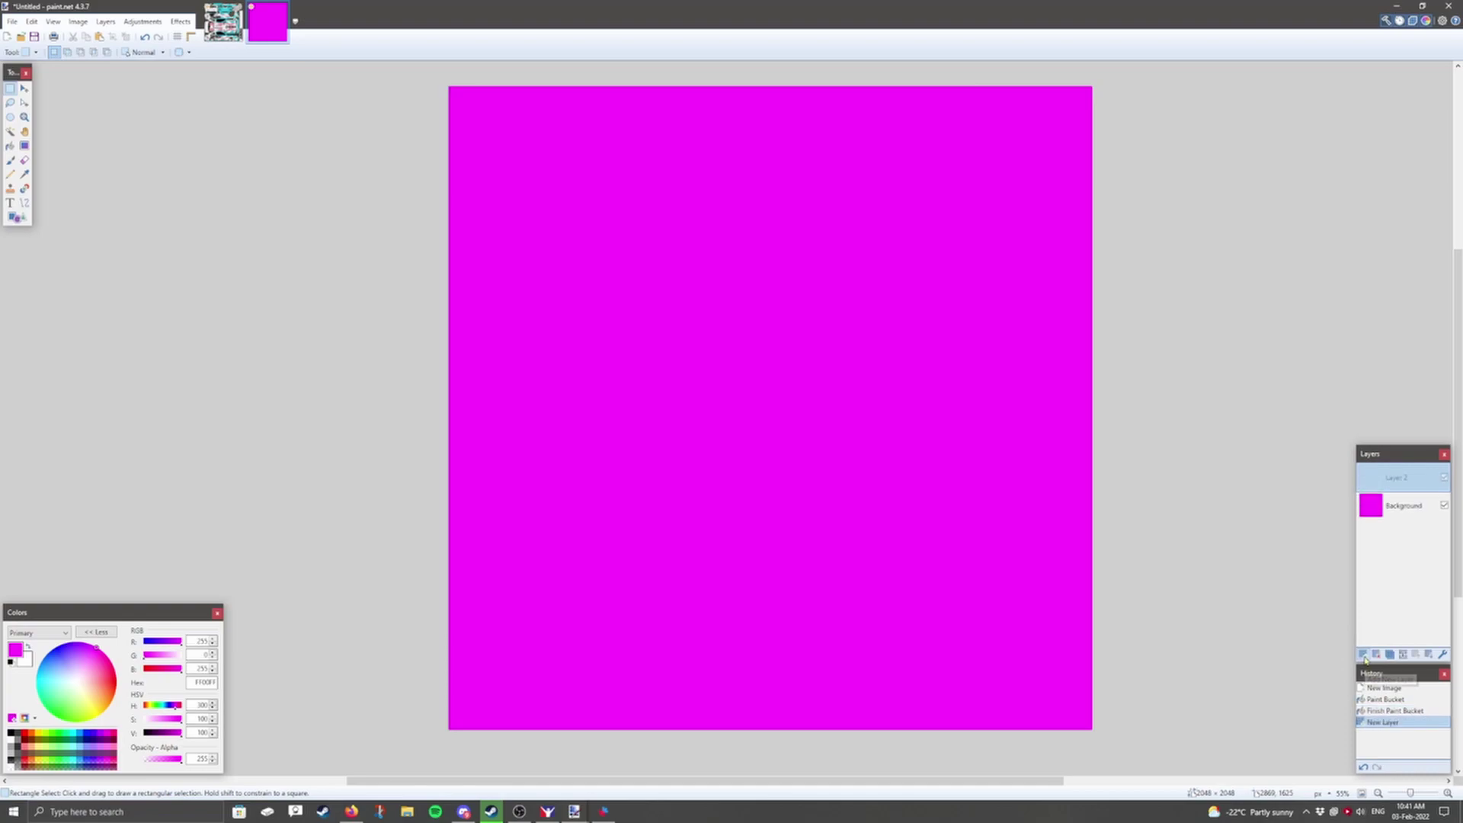
key(ctrl+v)
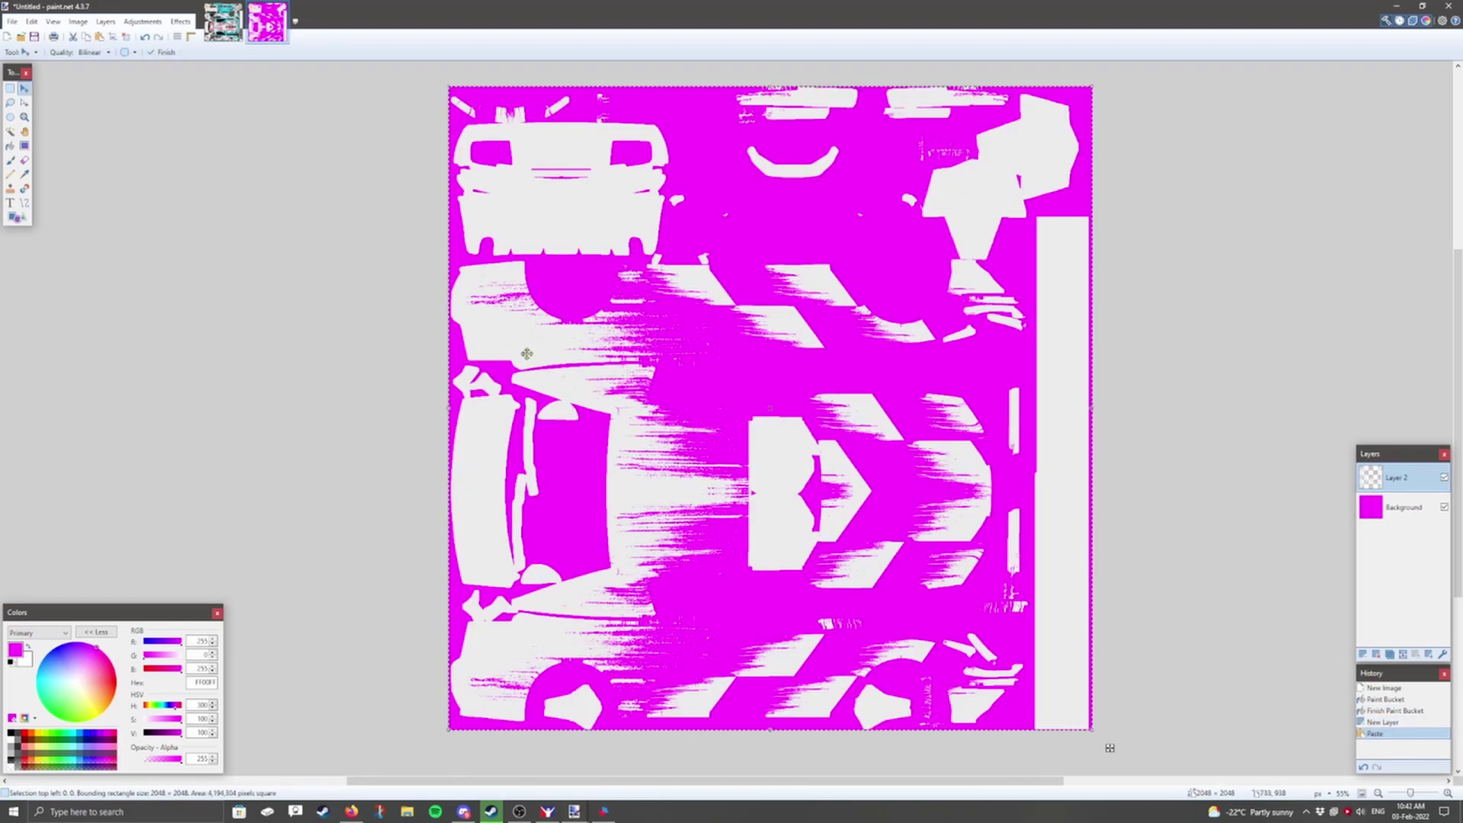
Darken the pasted pattern to black with Hue/Saturation lightness at -100.
click(10, 89)
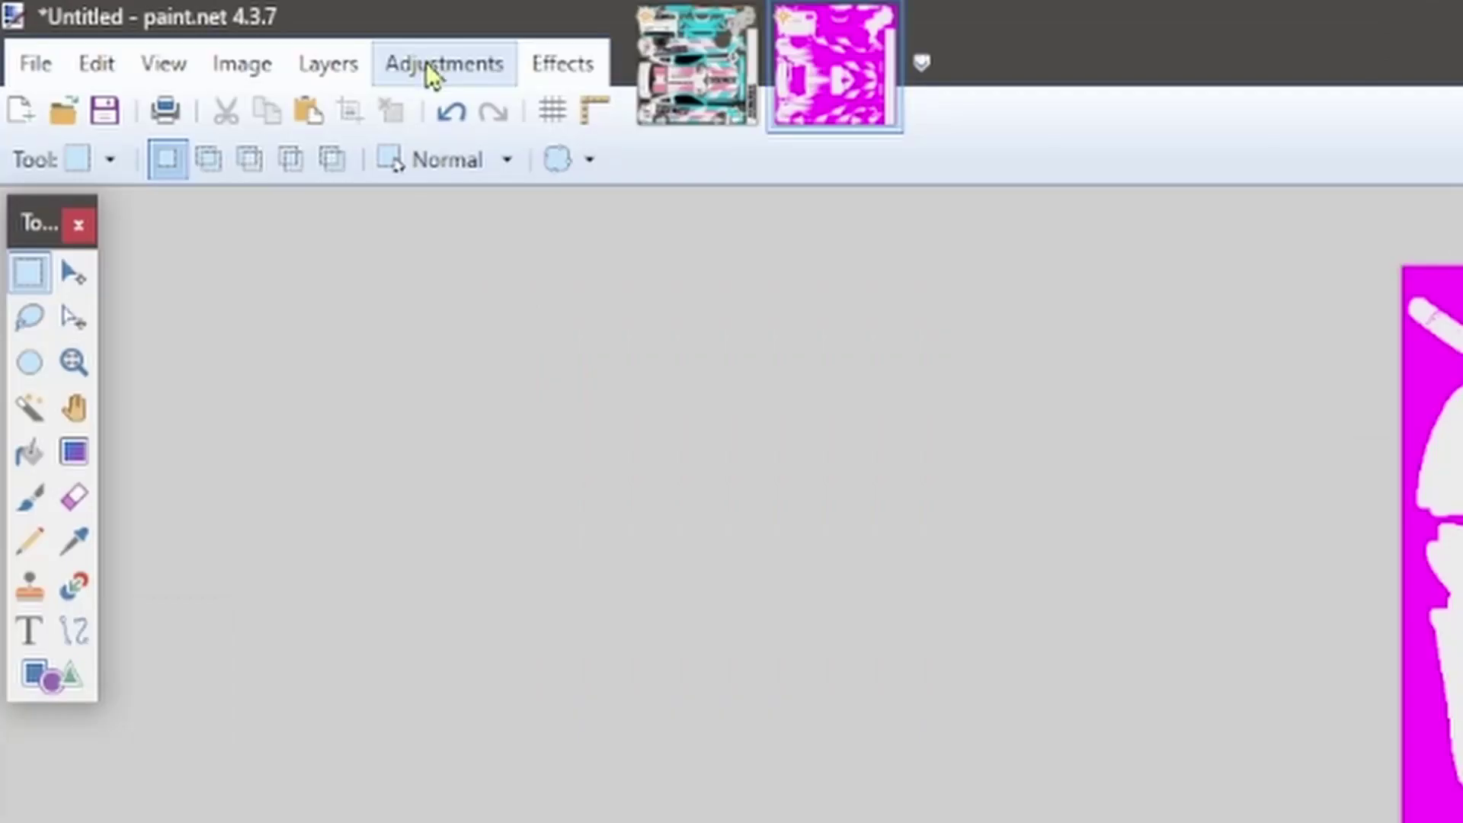
click(141, 22)
click(152, 119)
click(449, 61)
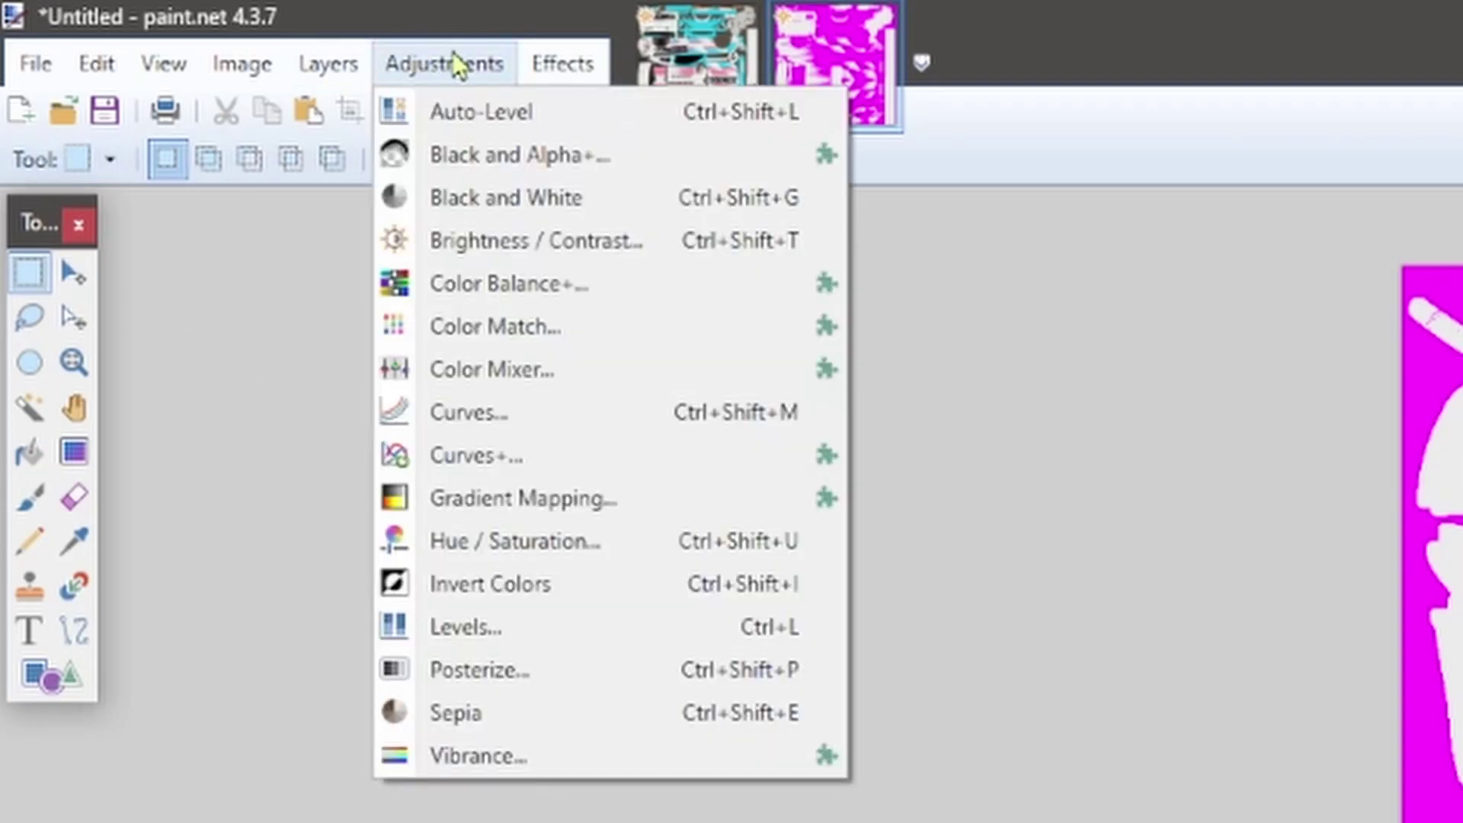
click(519, 543)
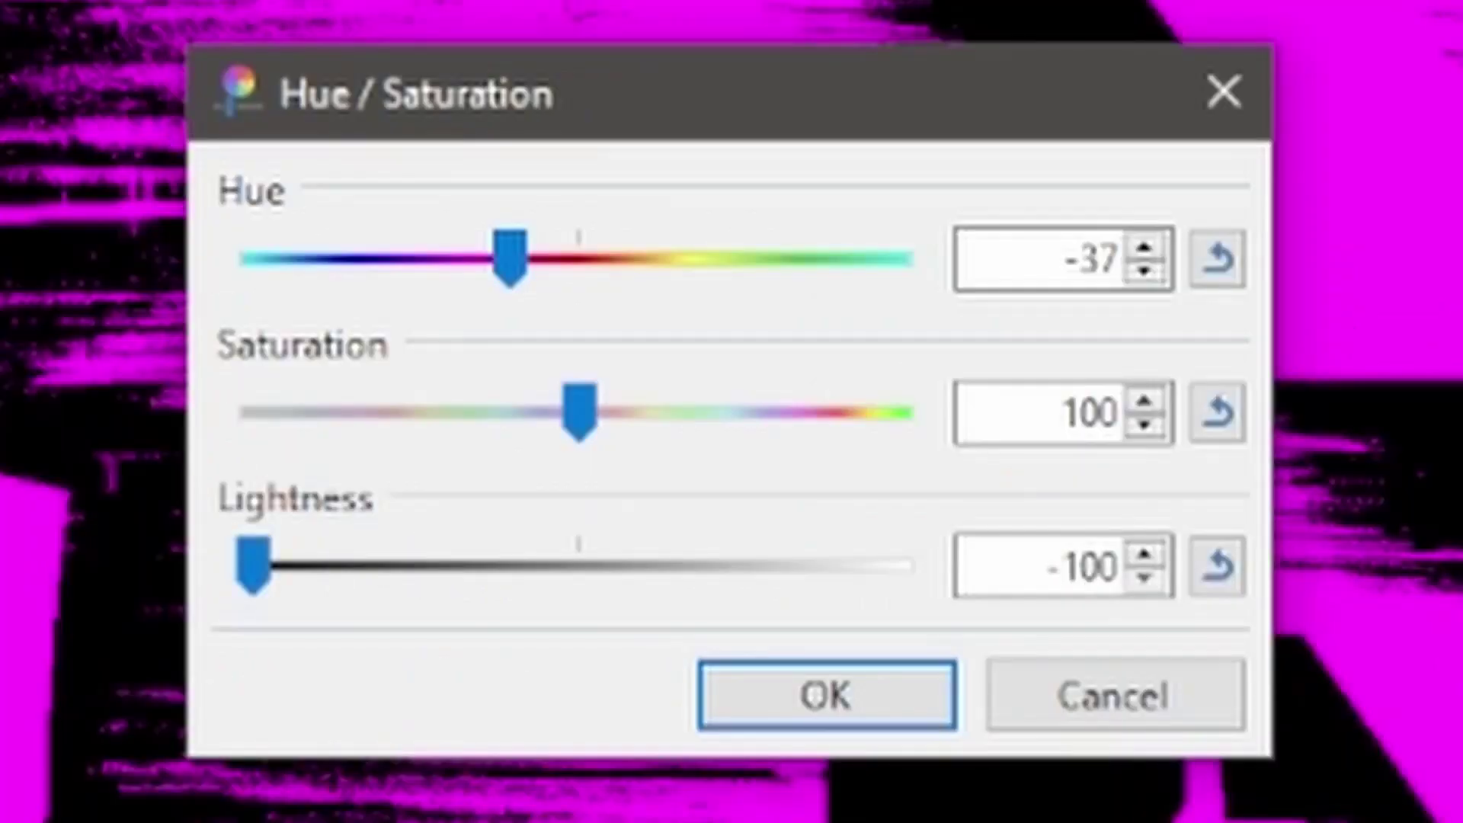
click(1218, 260)
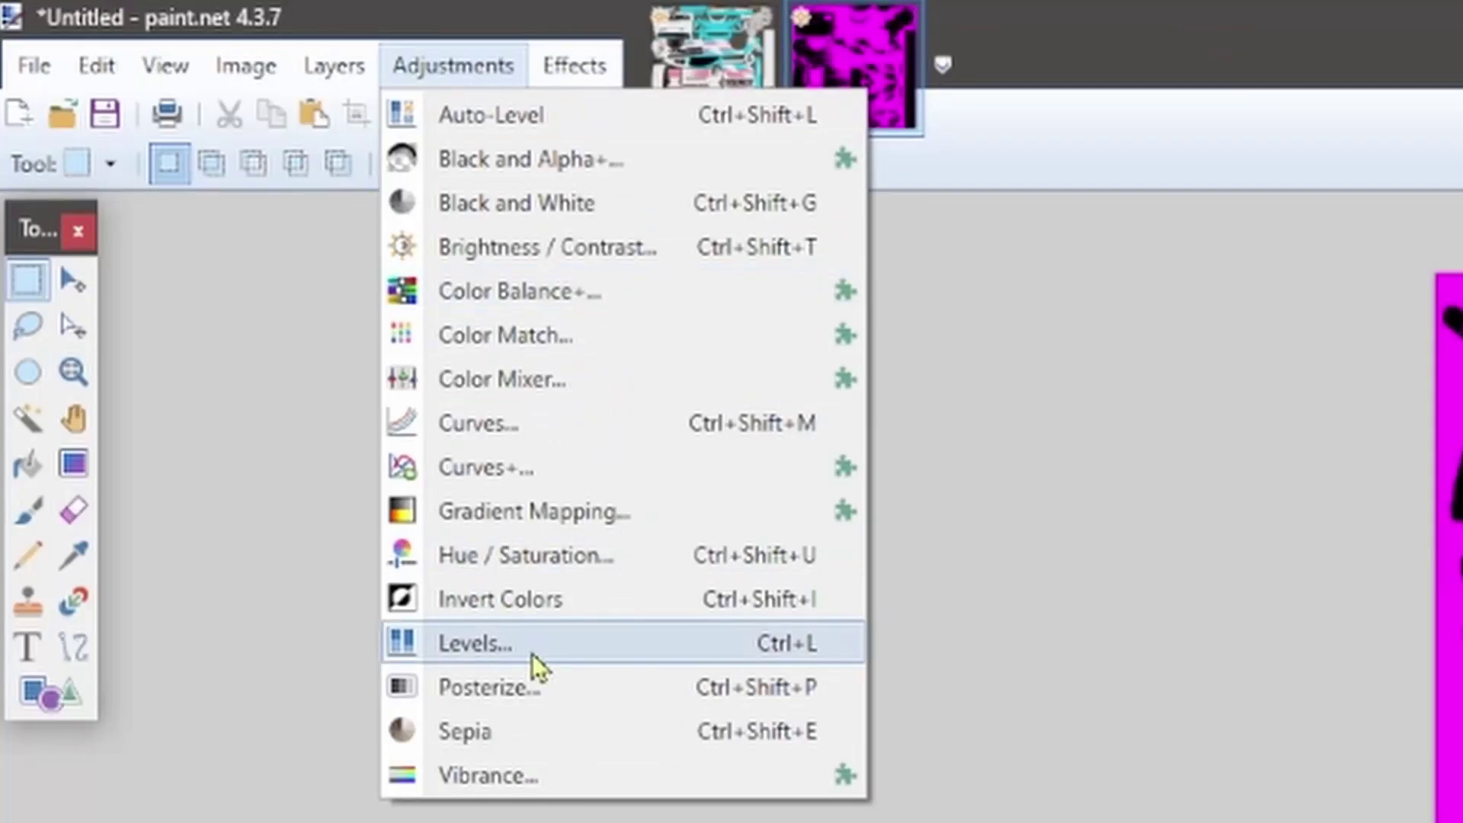
Apply Levels to the blue channel only with output low at 255, making the pattern solid blue.
click(532, 654)
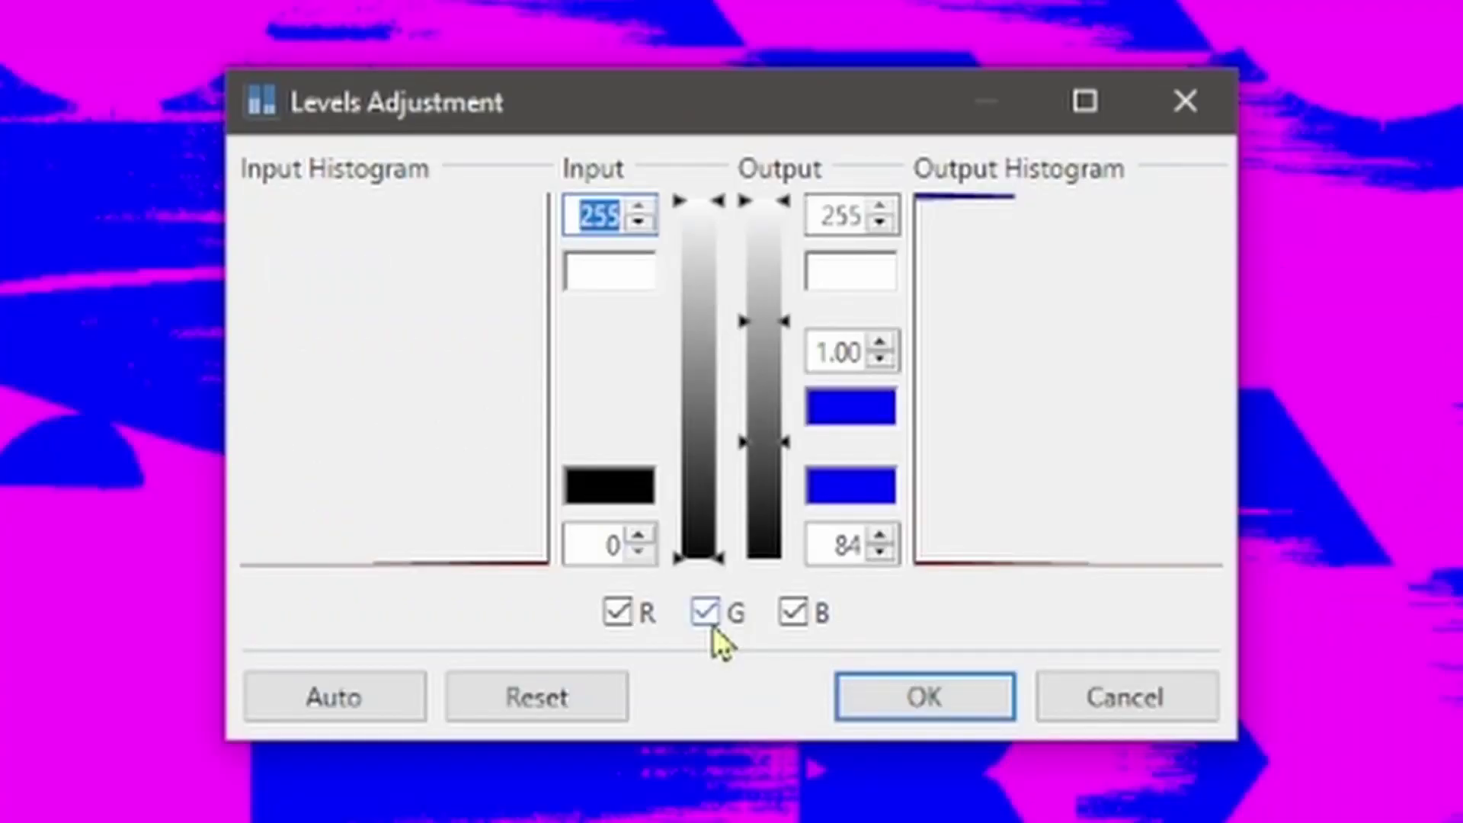
click(707, 619)
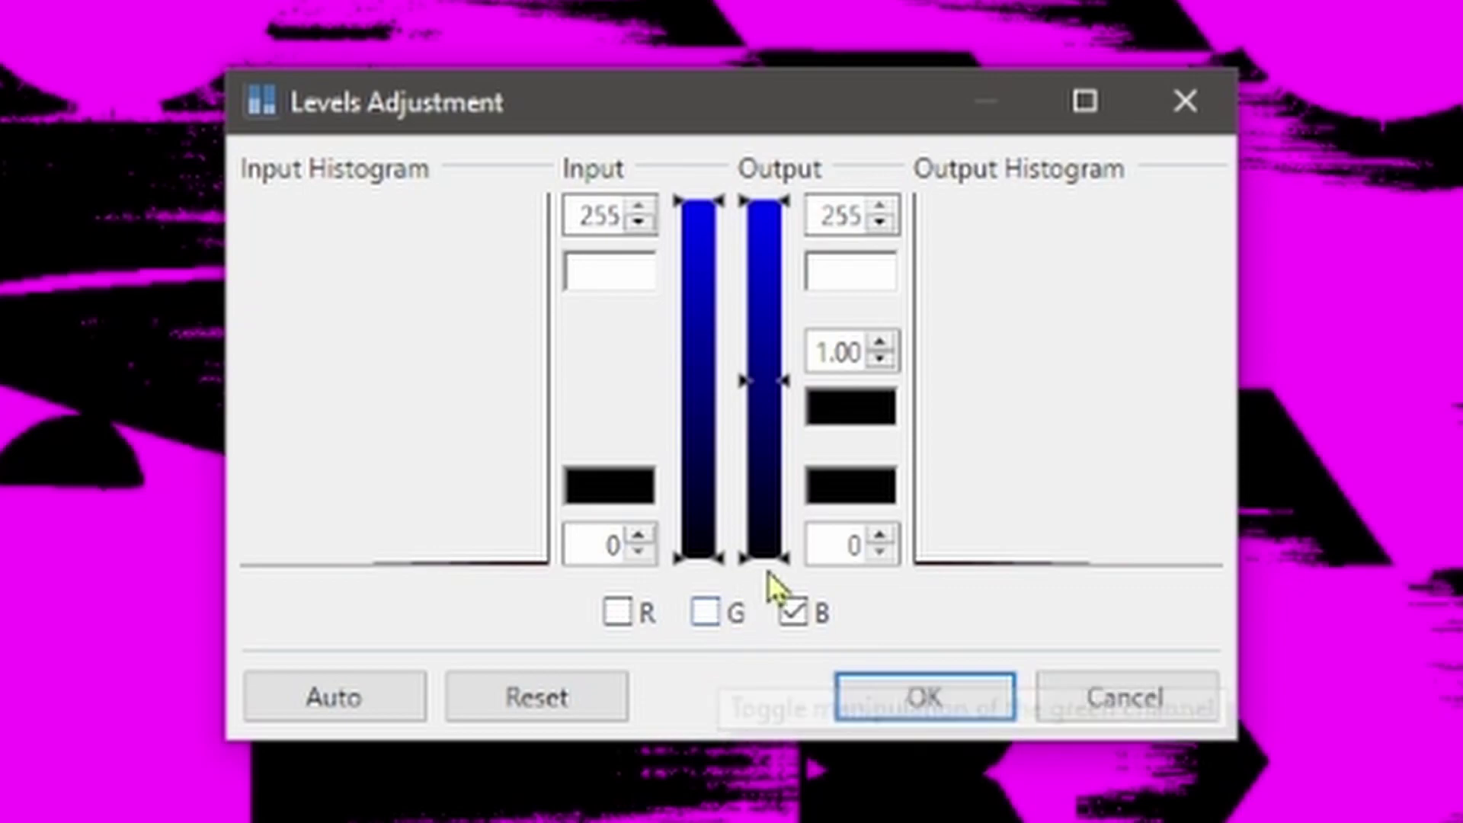
drag(765, 565, 778, 177)
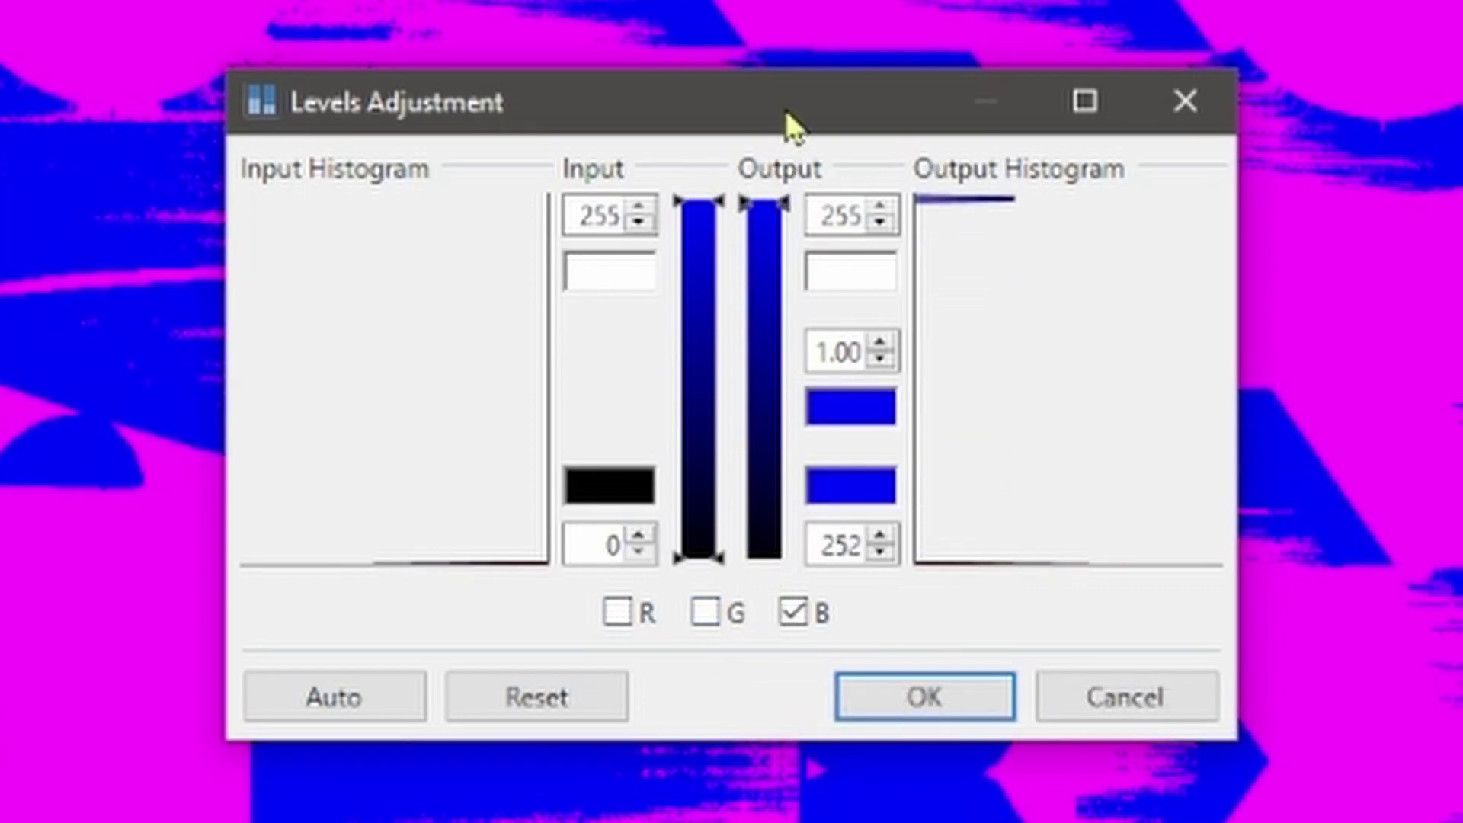
click(881, 538)
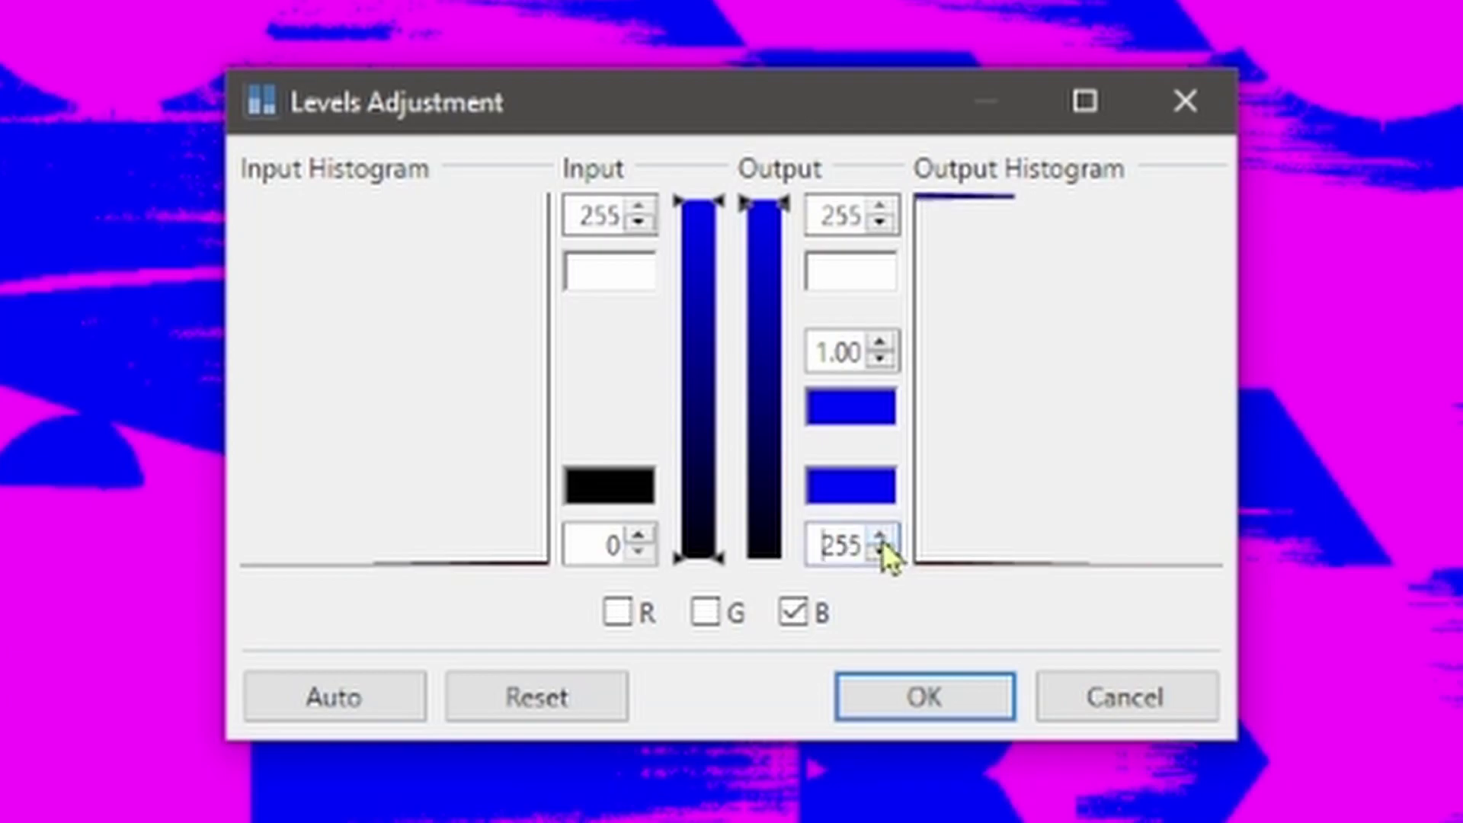
double_click(817, 543)
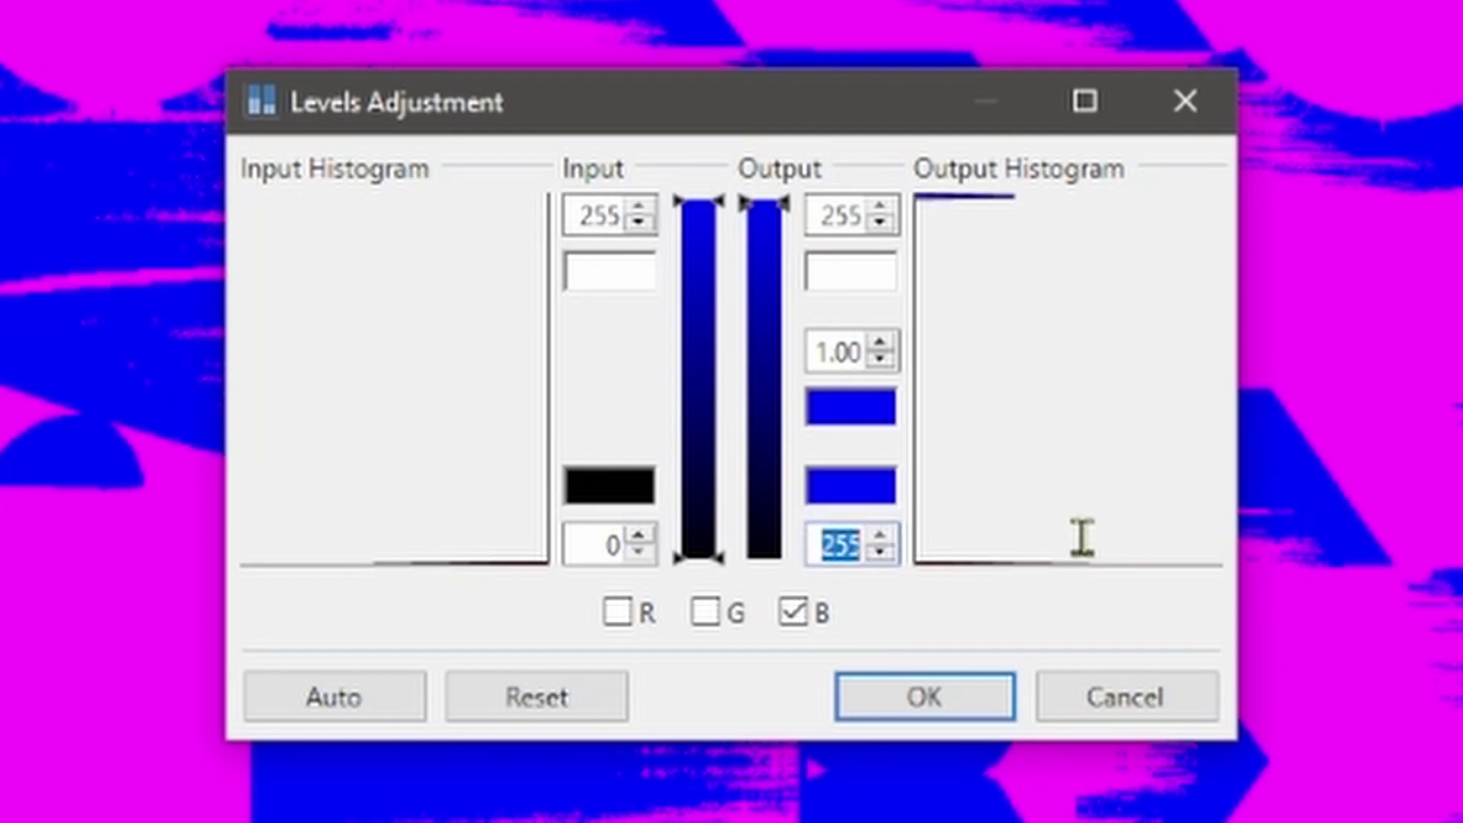
click(924, 705)
Paste the AGENDA decals and stickers onto a new layer and deselect.
key(ctrl+shift+n)
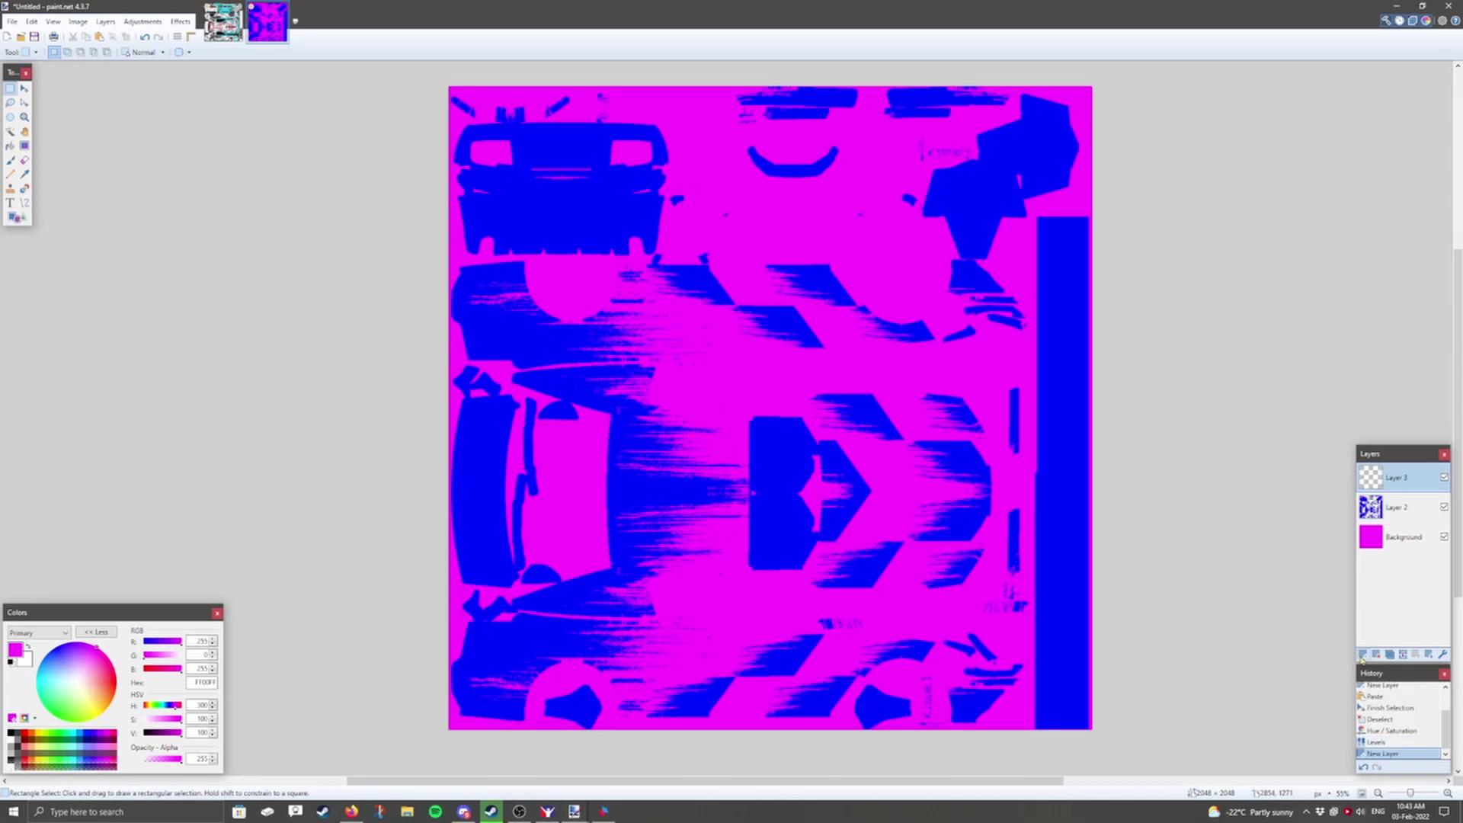
key(ctrl+v)
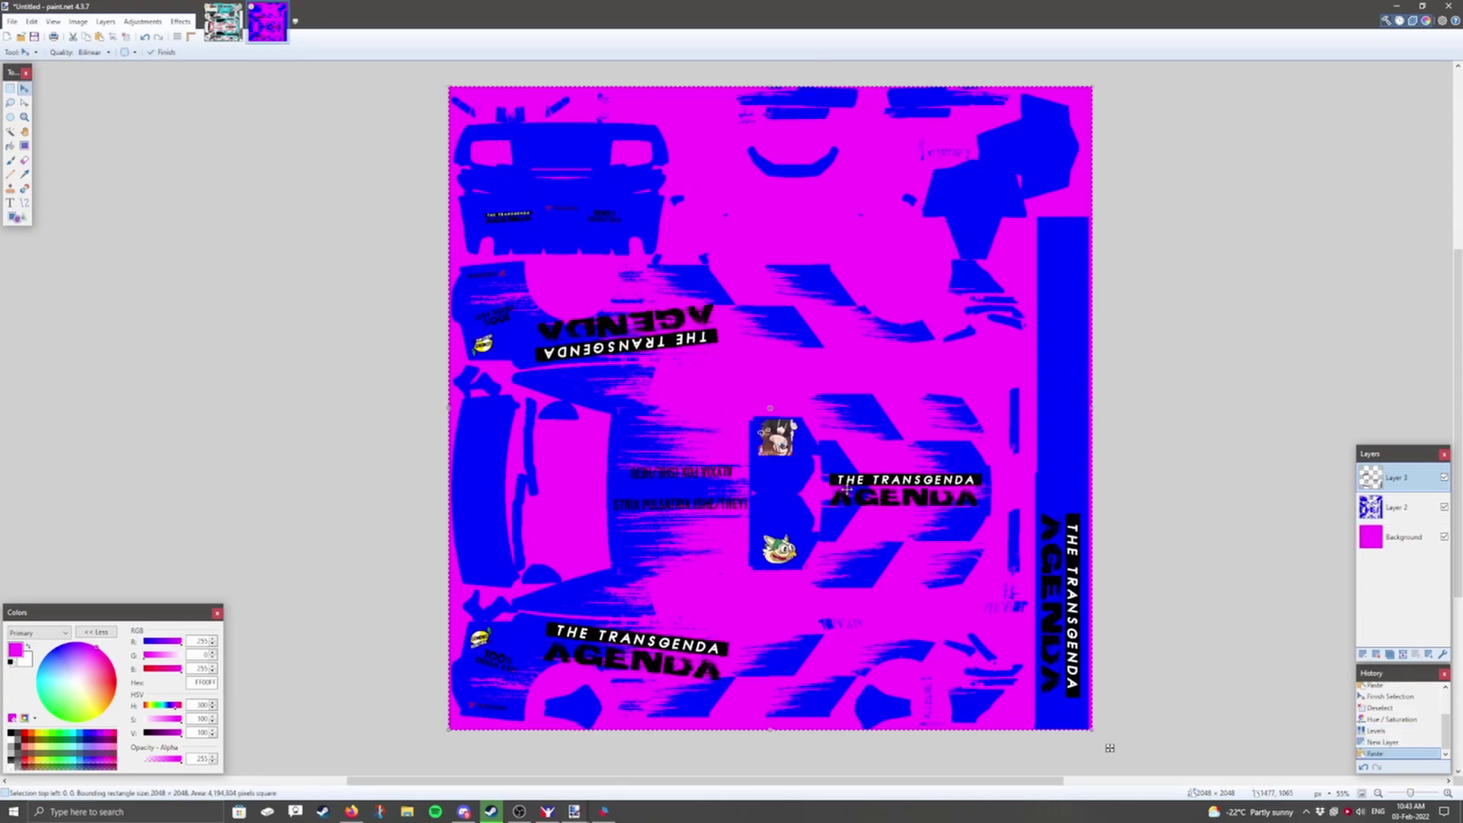
key(ctrl+d)
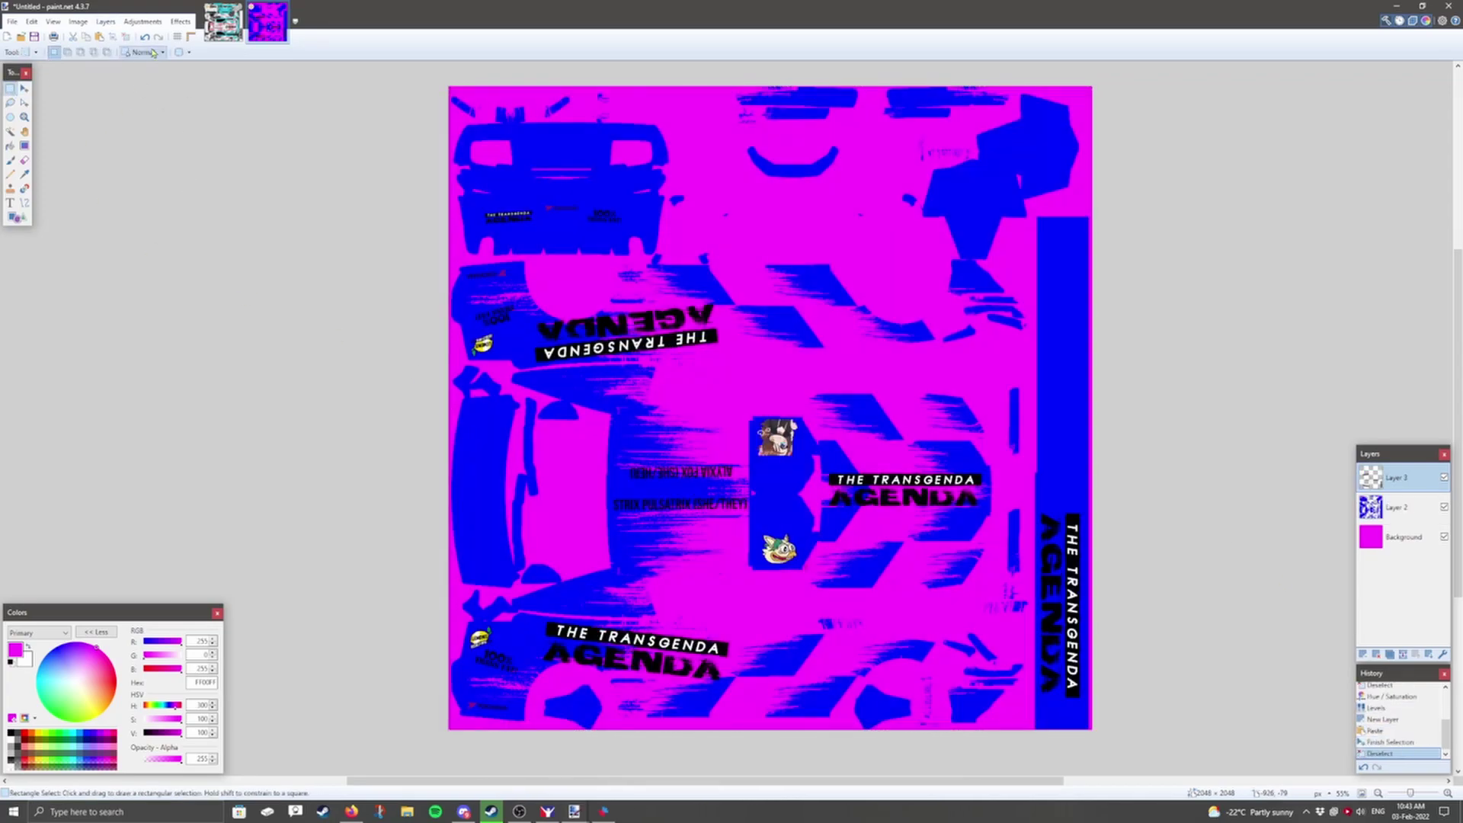
Apply the Levels adjustment so the decals' black lettering turns blue.
click(143, 22)
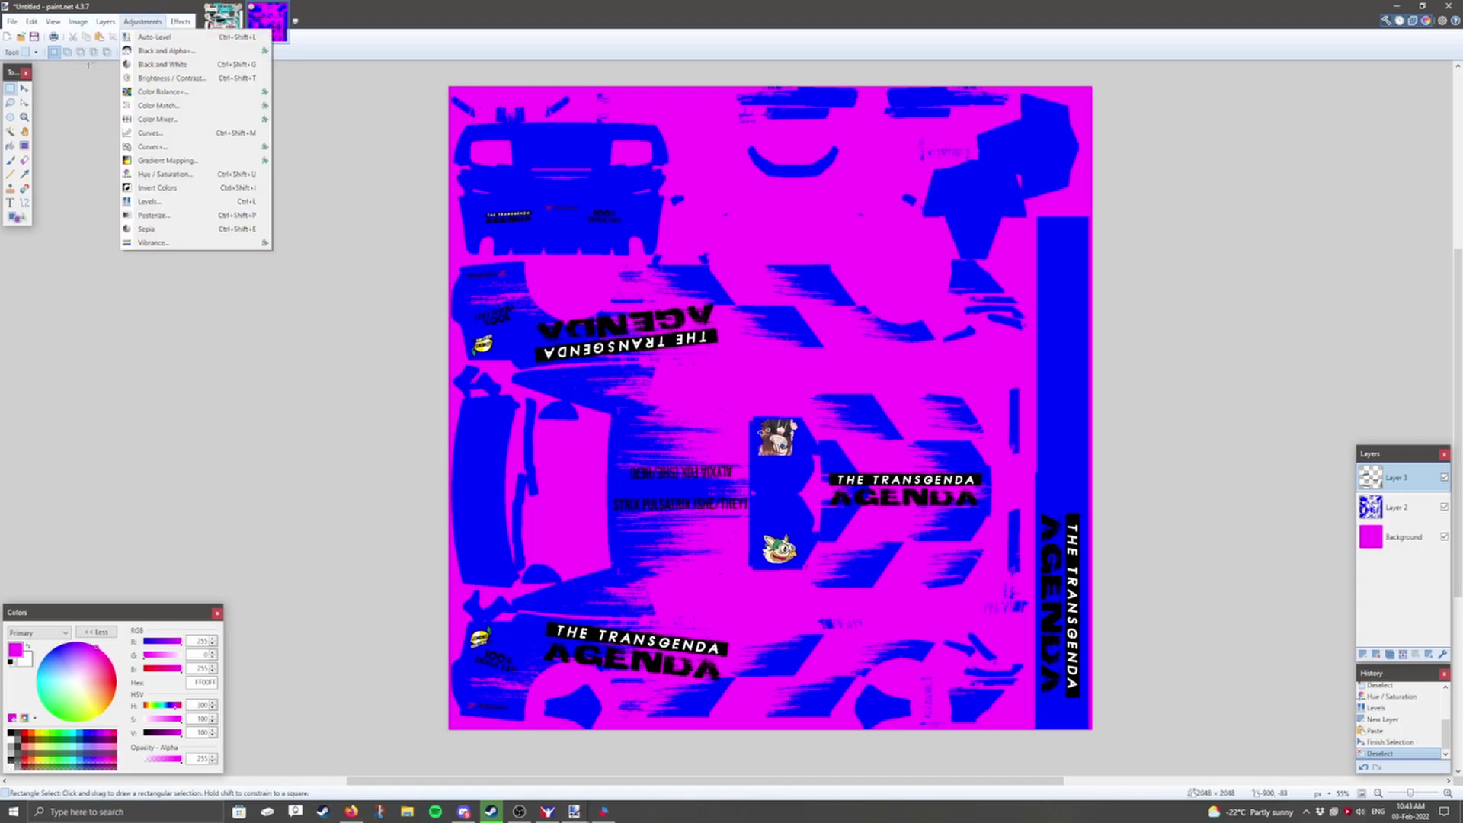
click(157, 206)
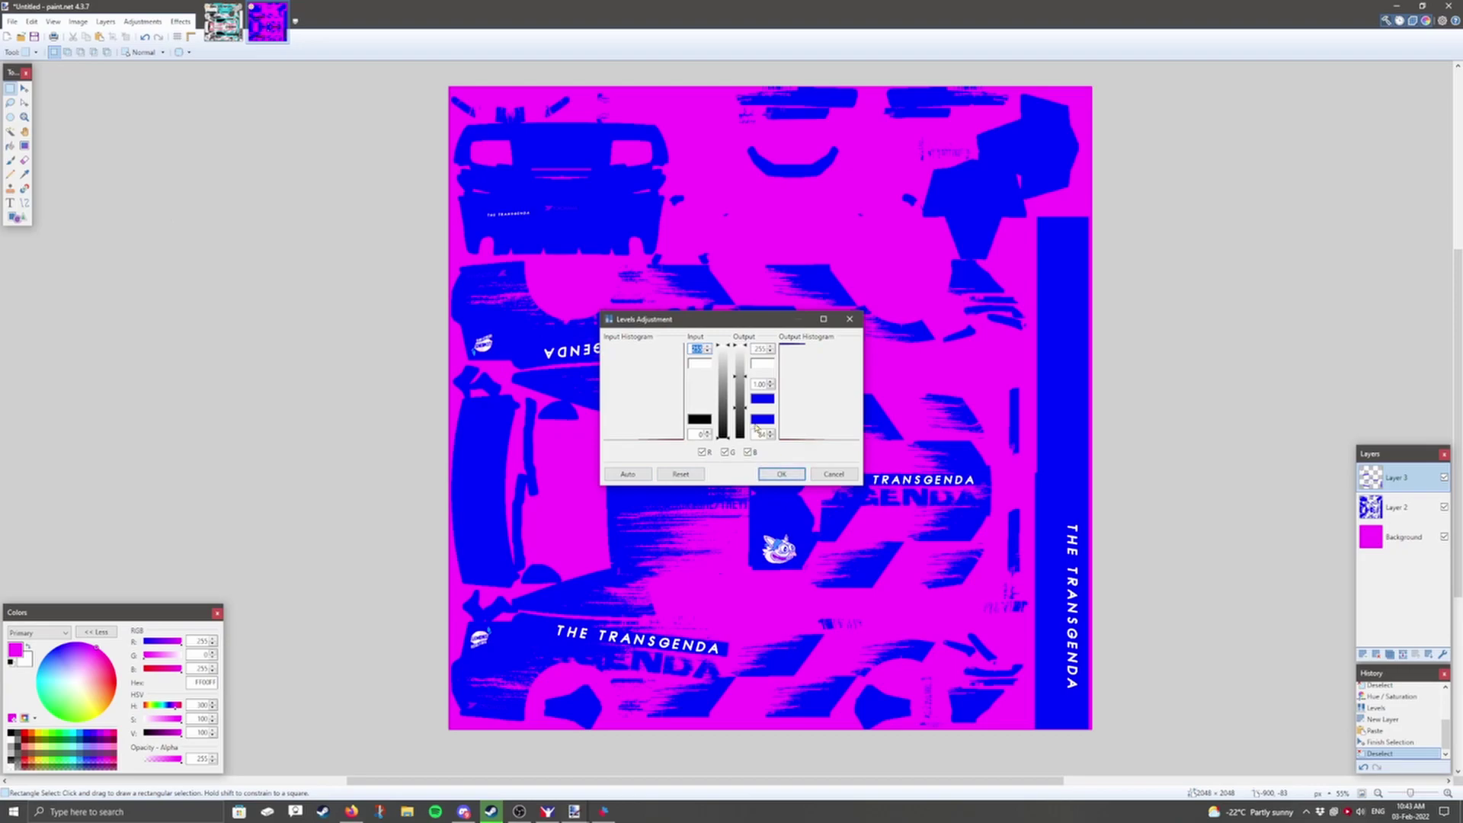
click(781, 474)
scroll(779, 549, up, 10)
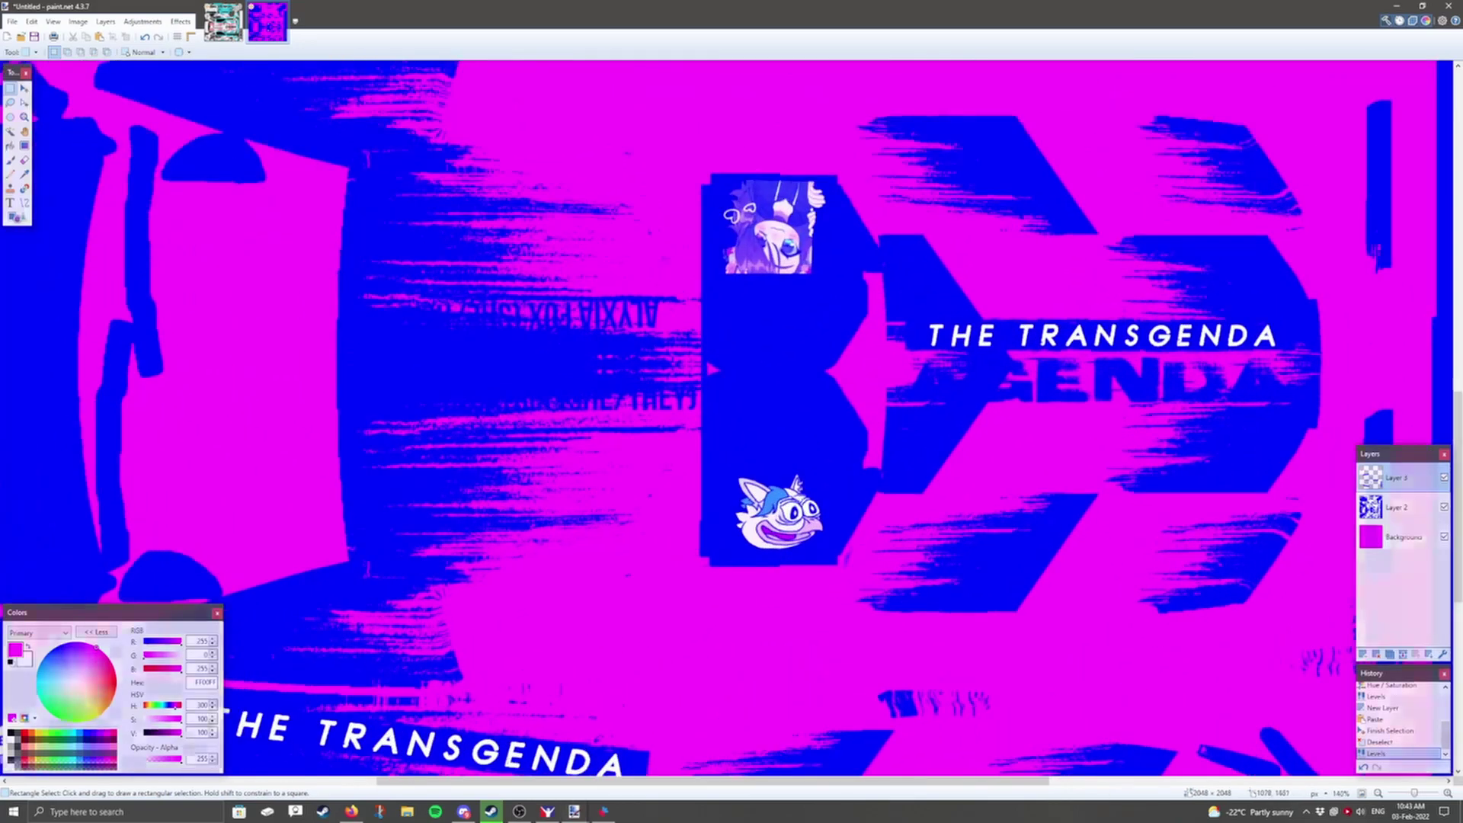
scroll(693, 450, up, 1)
scroll(742, 318, down, 2)
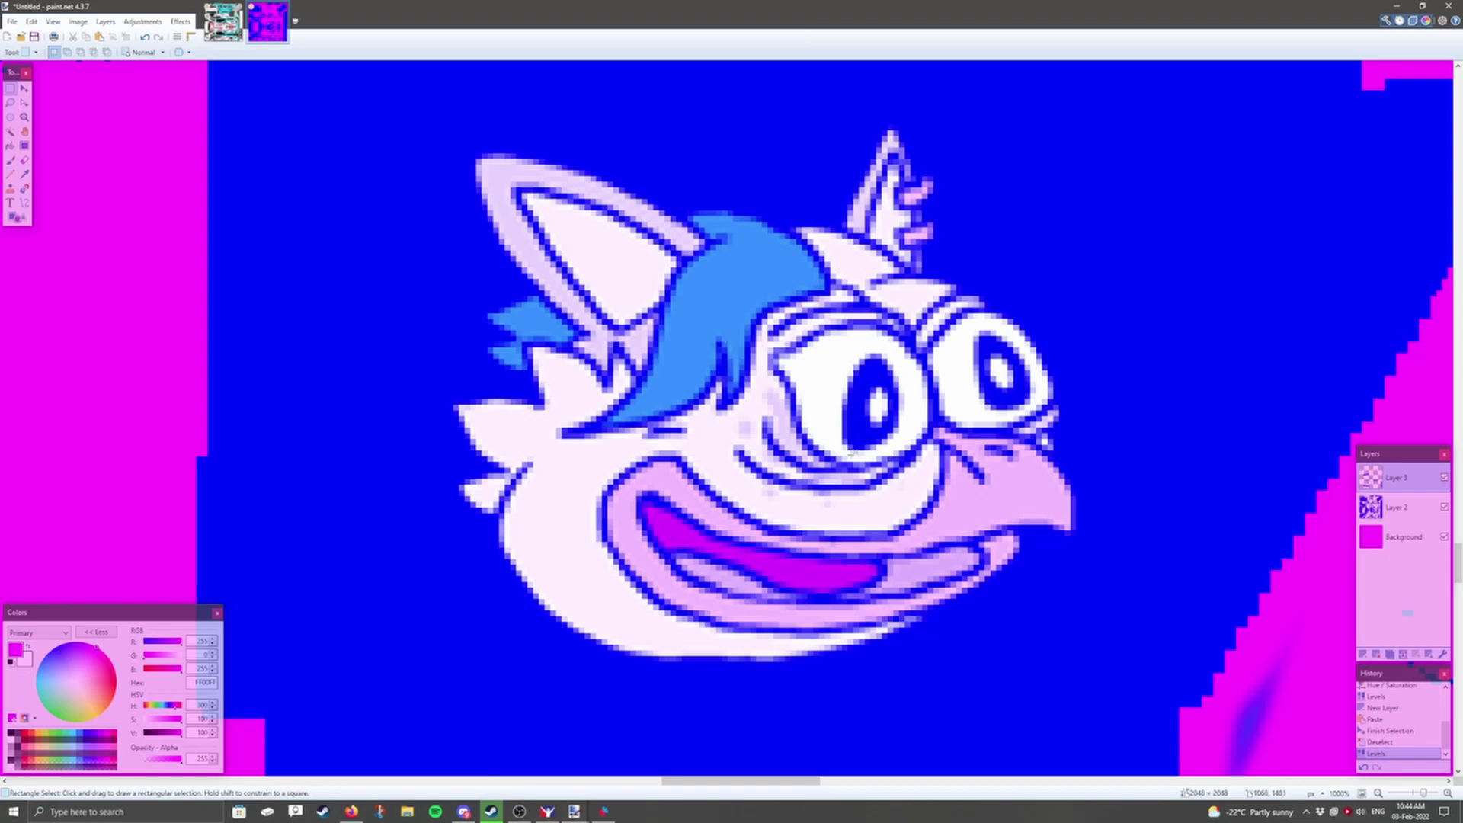
scroll(581, 373, down, 10)
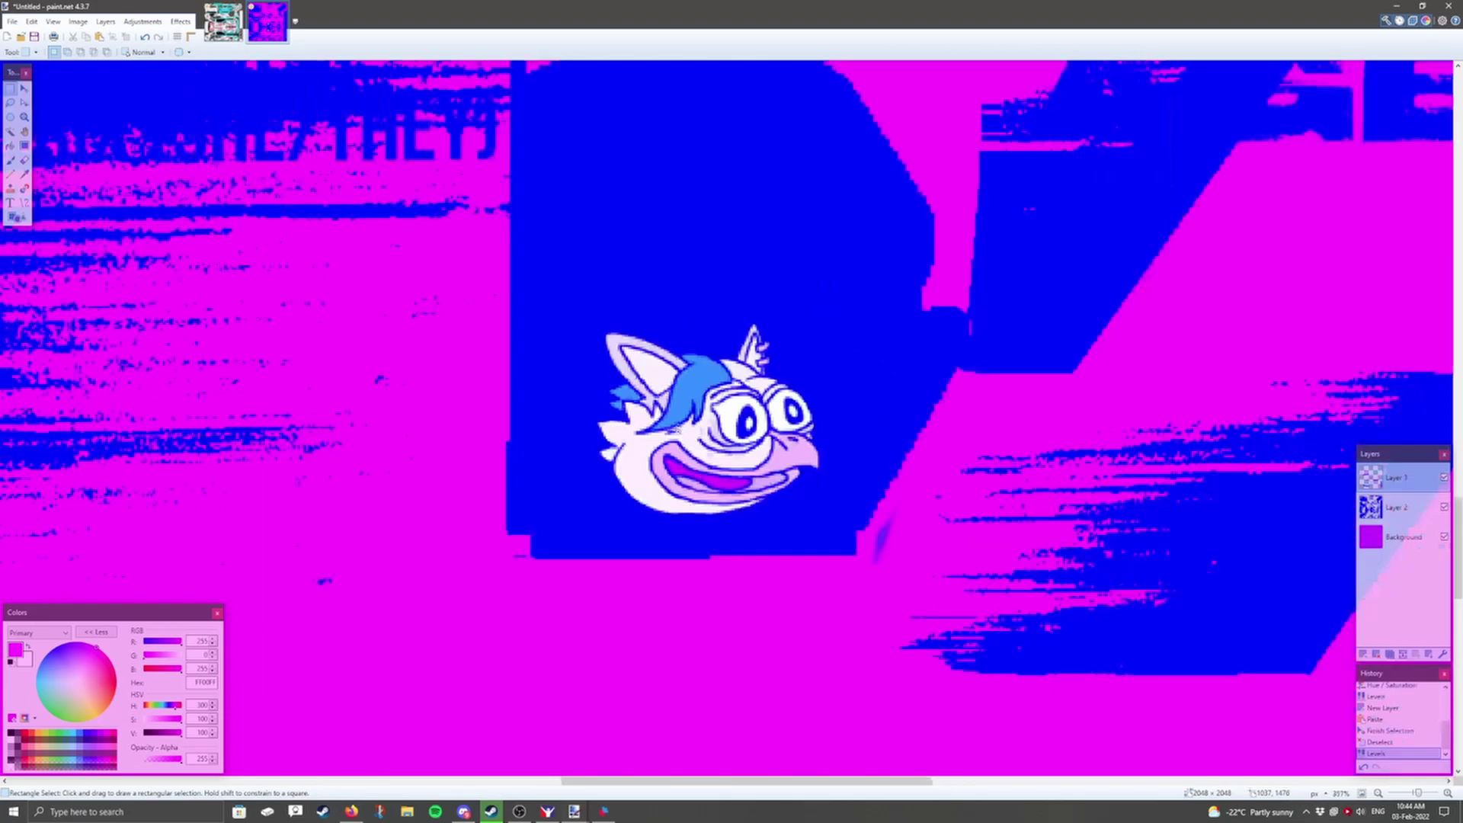
scroll(443, 183, left, 3)
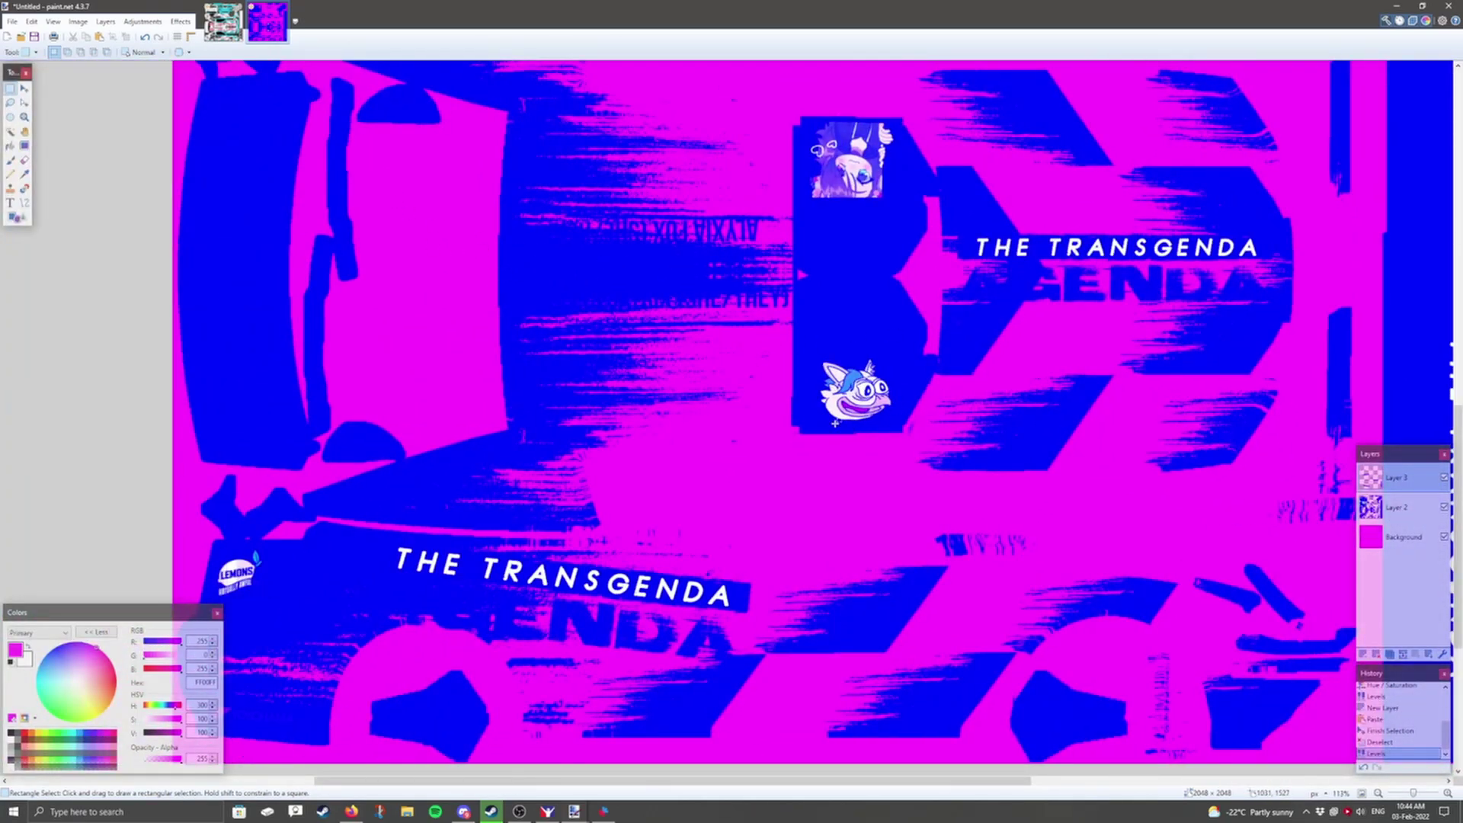
Black out the decals with minimum-lightness Hue/Saturation, turn them blue via Levels, and add Layer 4.
click(143, 21)
click(156, 175)
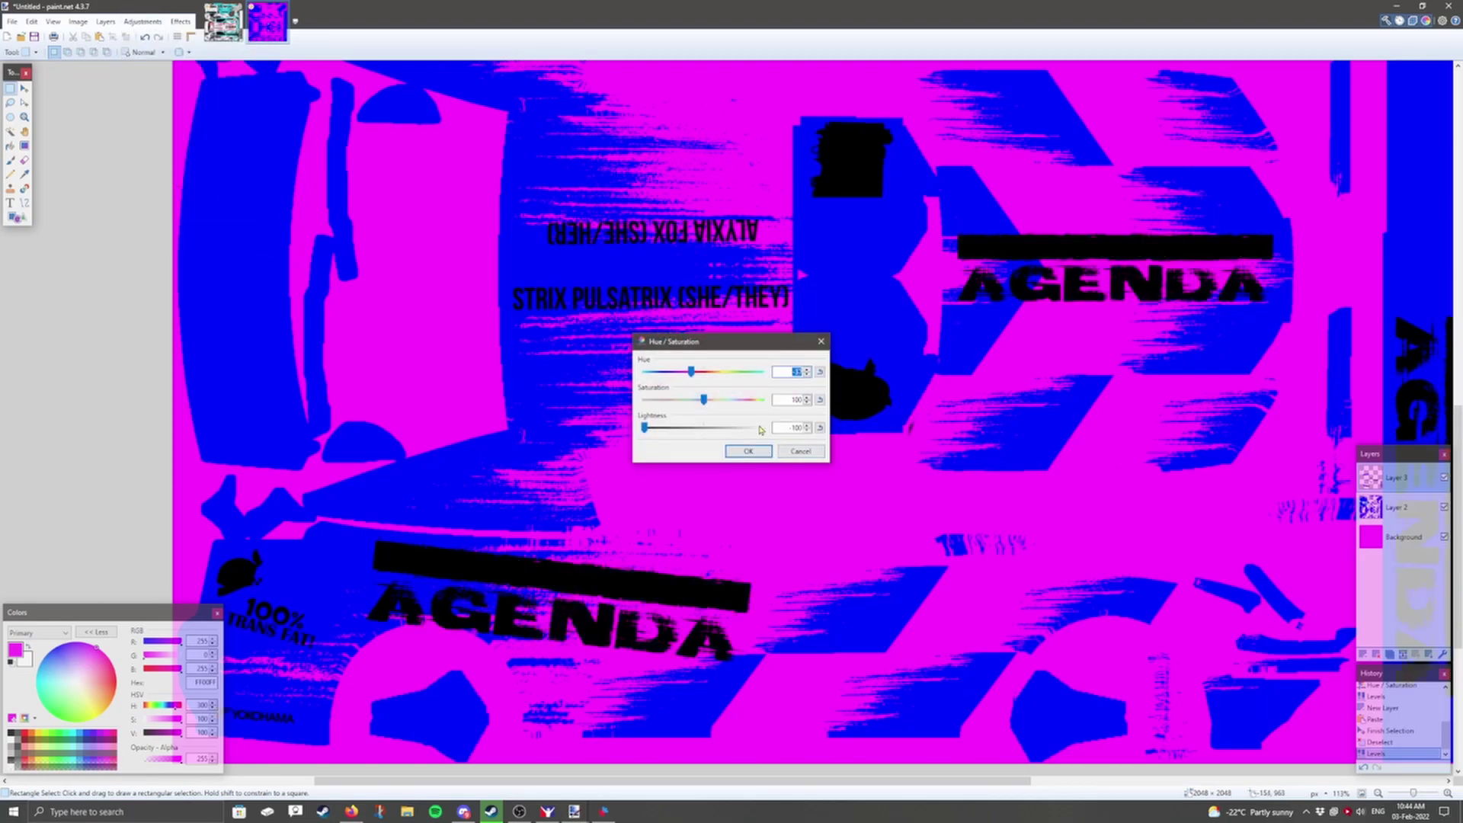
click(748, 450)
click(143, 21)
click(148, 202)
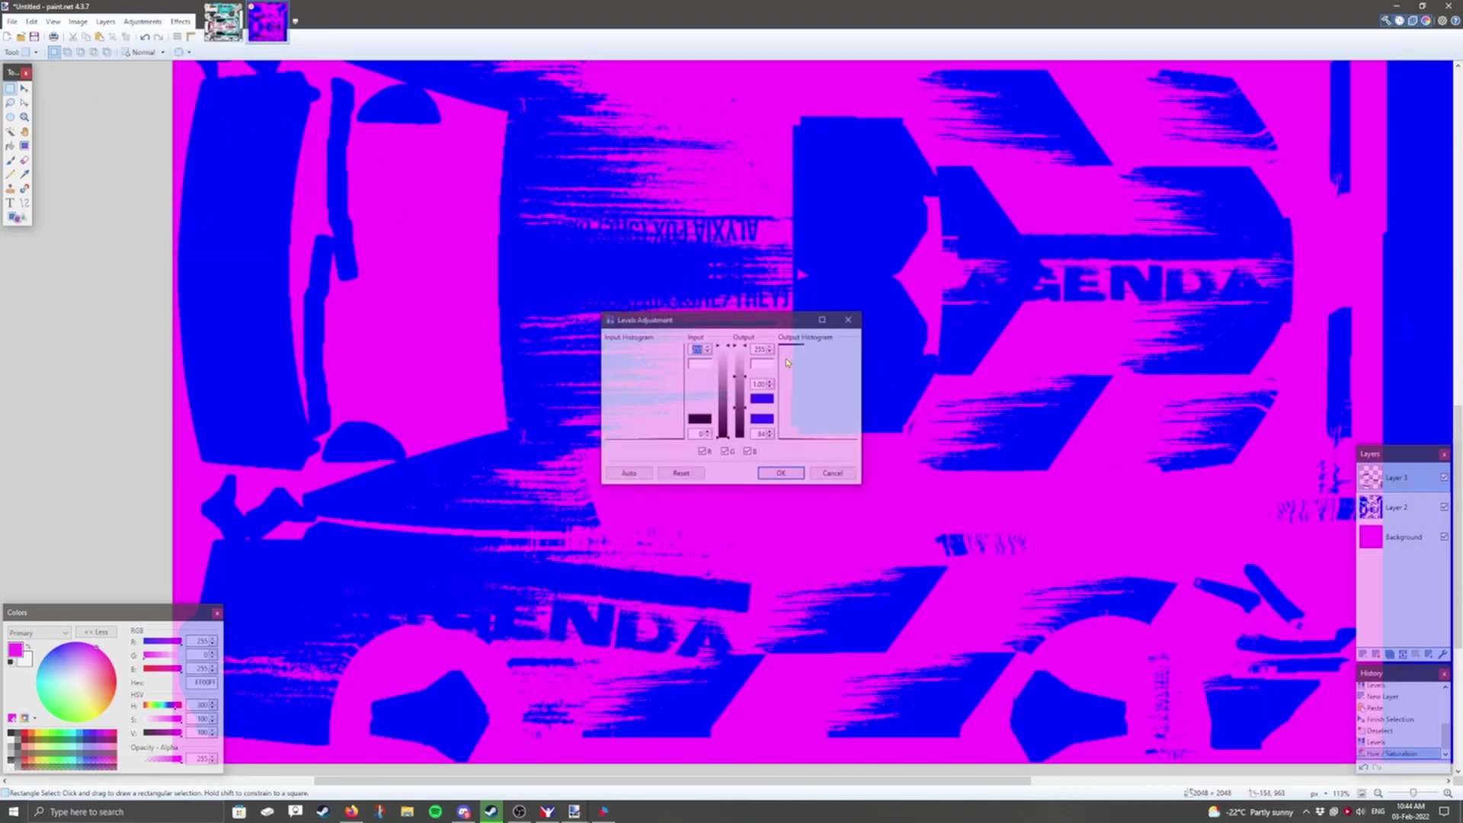
click(778, 472)
key(ctrl+shift+n)
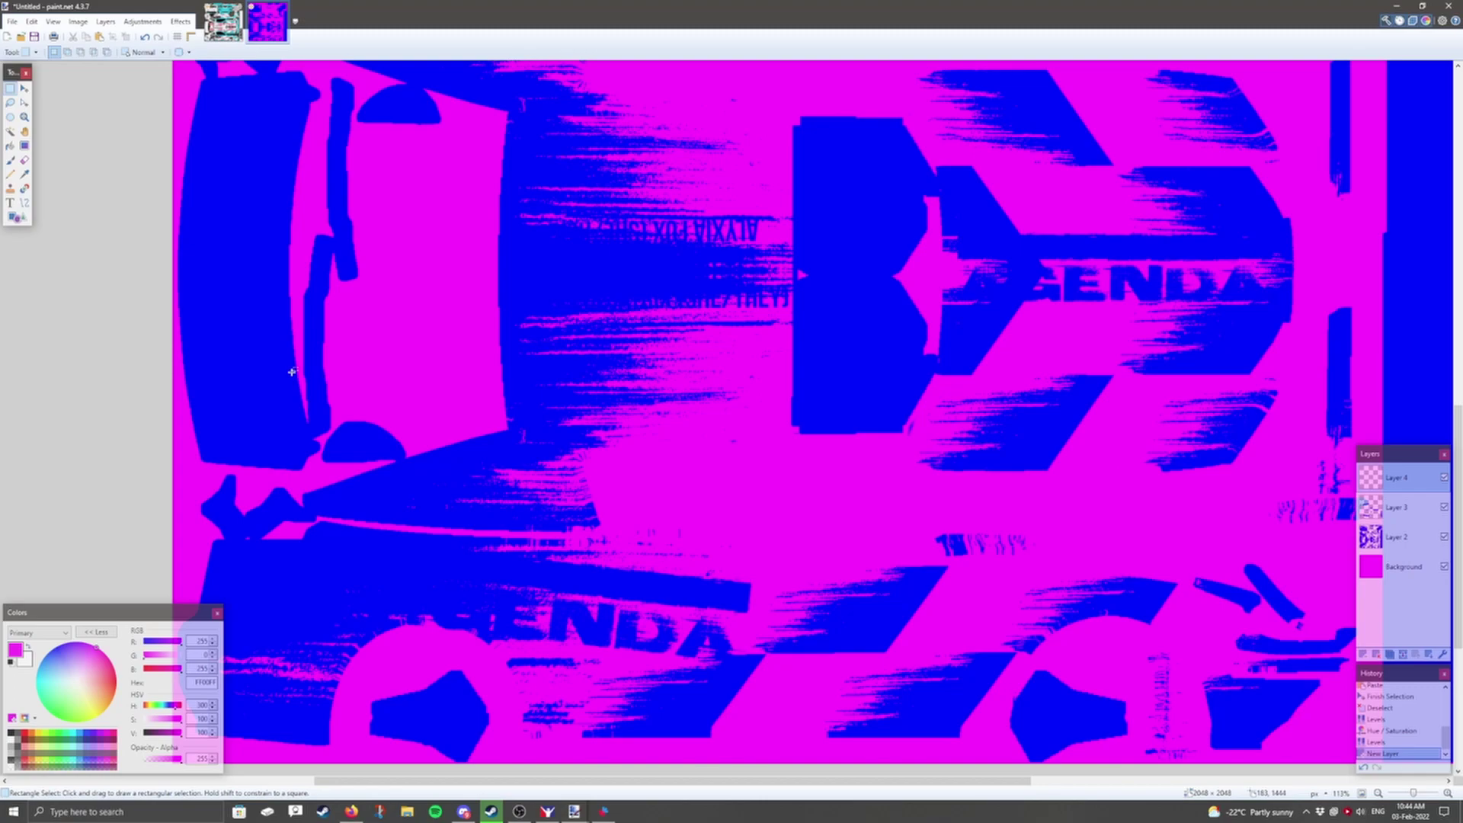
Set the brush colour to light blue 0097FF and paint a test stroke on Layer 4.
key(b)
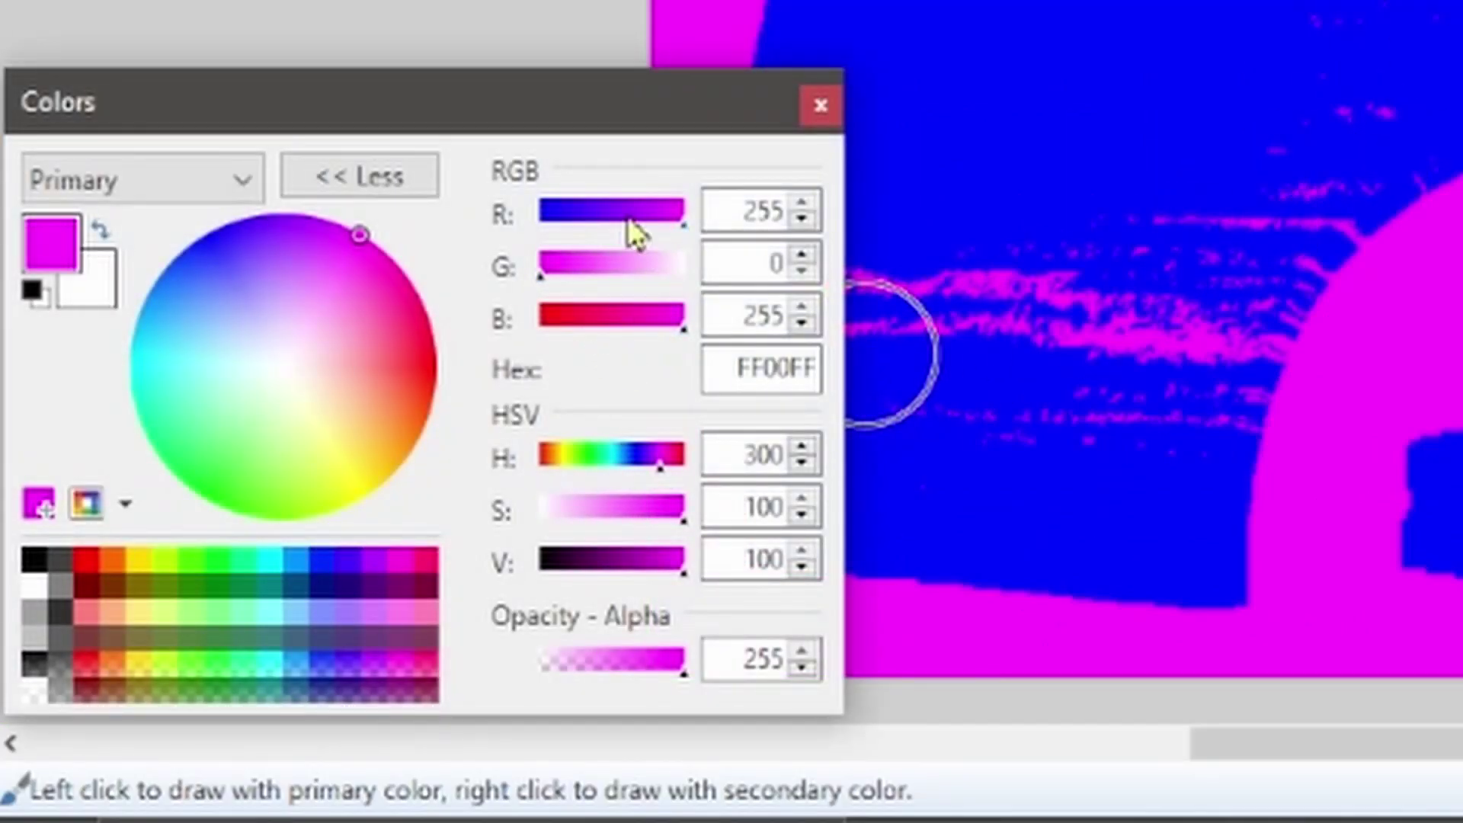
drag(633, 225, 2, 240)
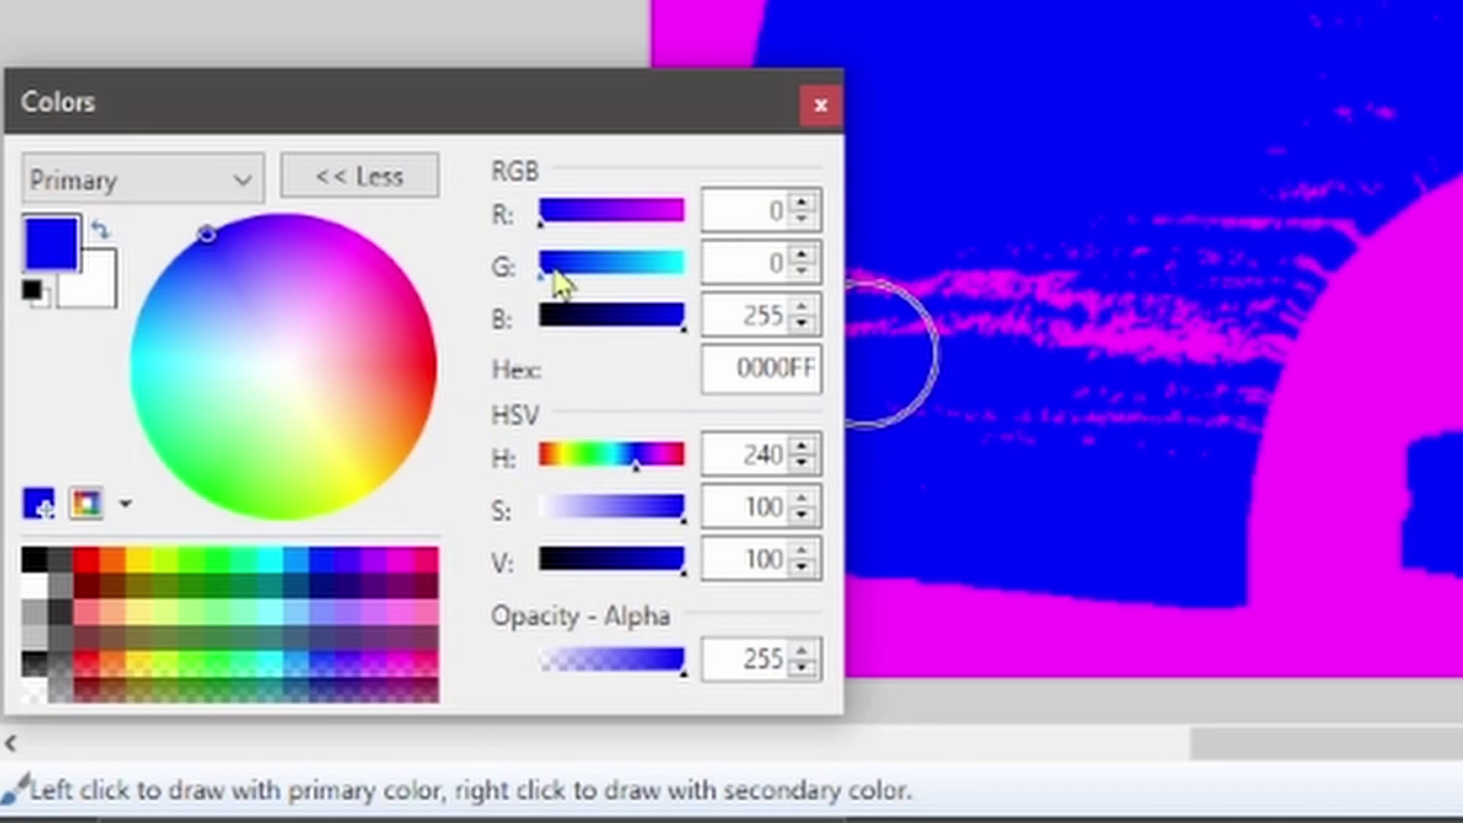
mouse_move(554, 287)
mouse_down()
mouse_move(597, 275)
mouse_move(631, 287)
mouse_up()
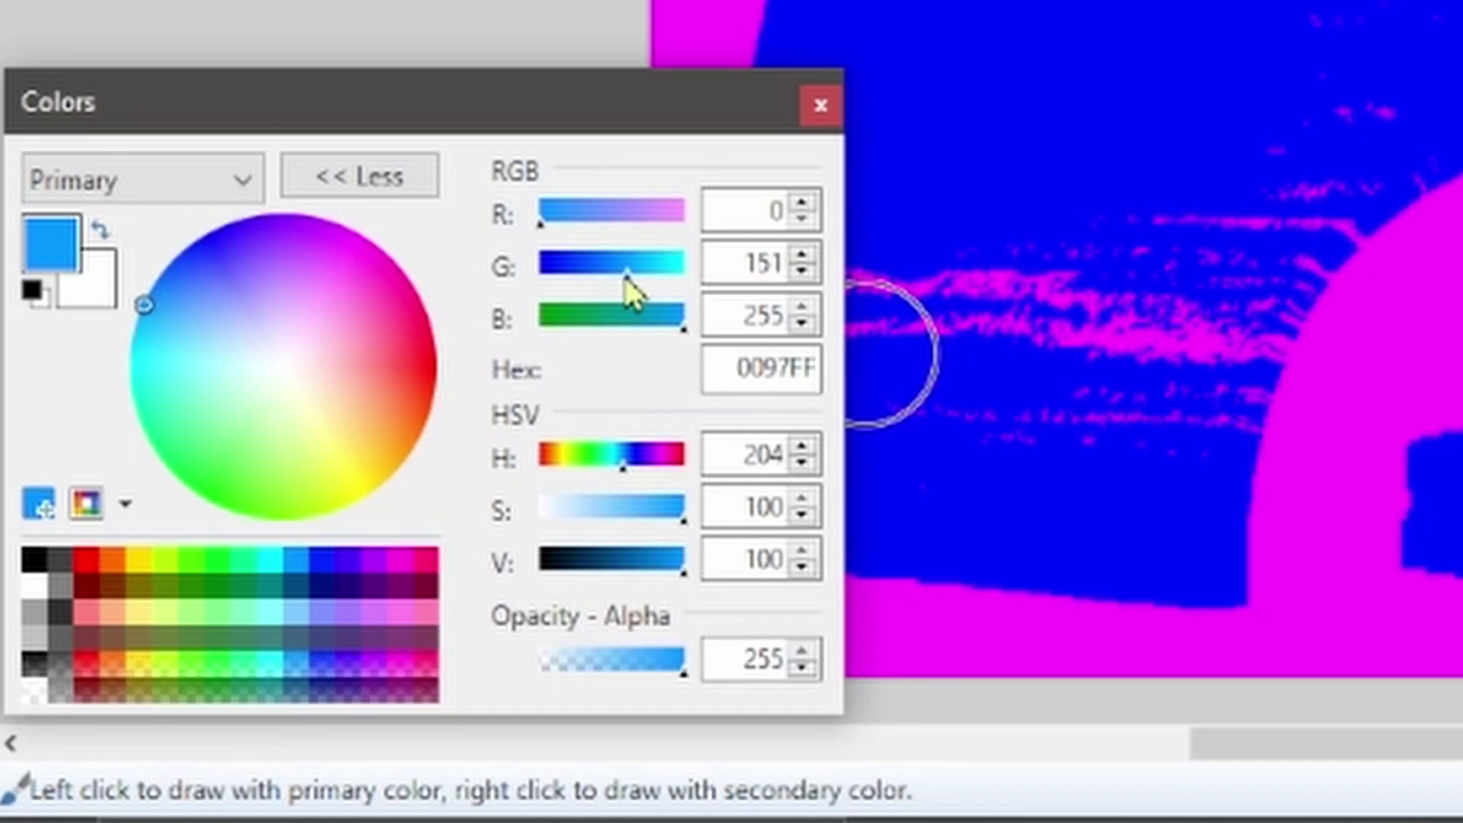
key(f)
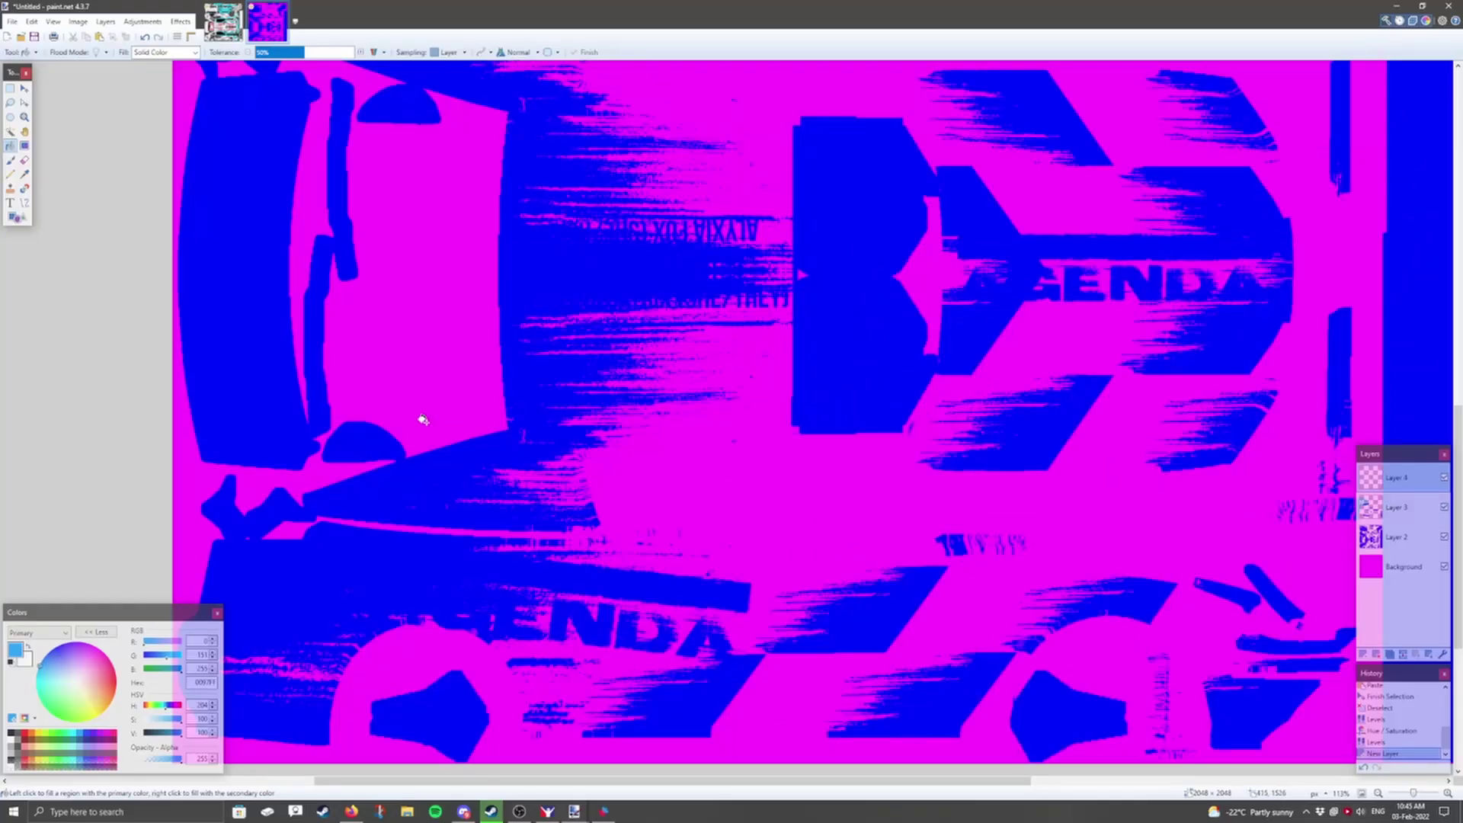
click(10, 160)
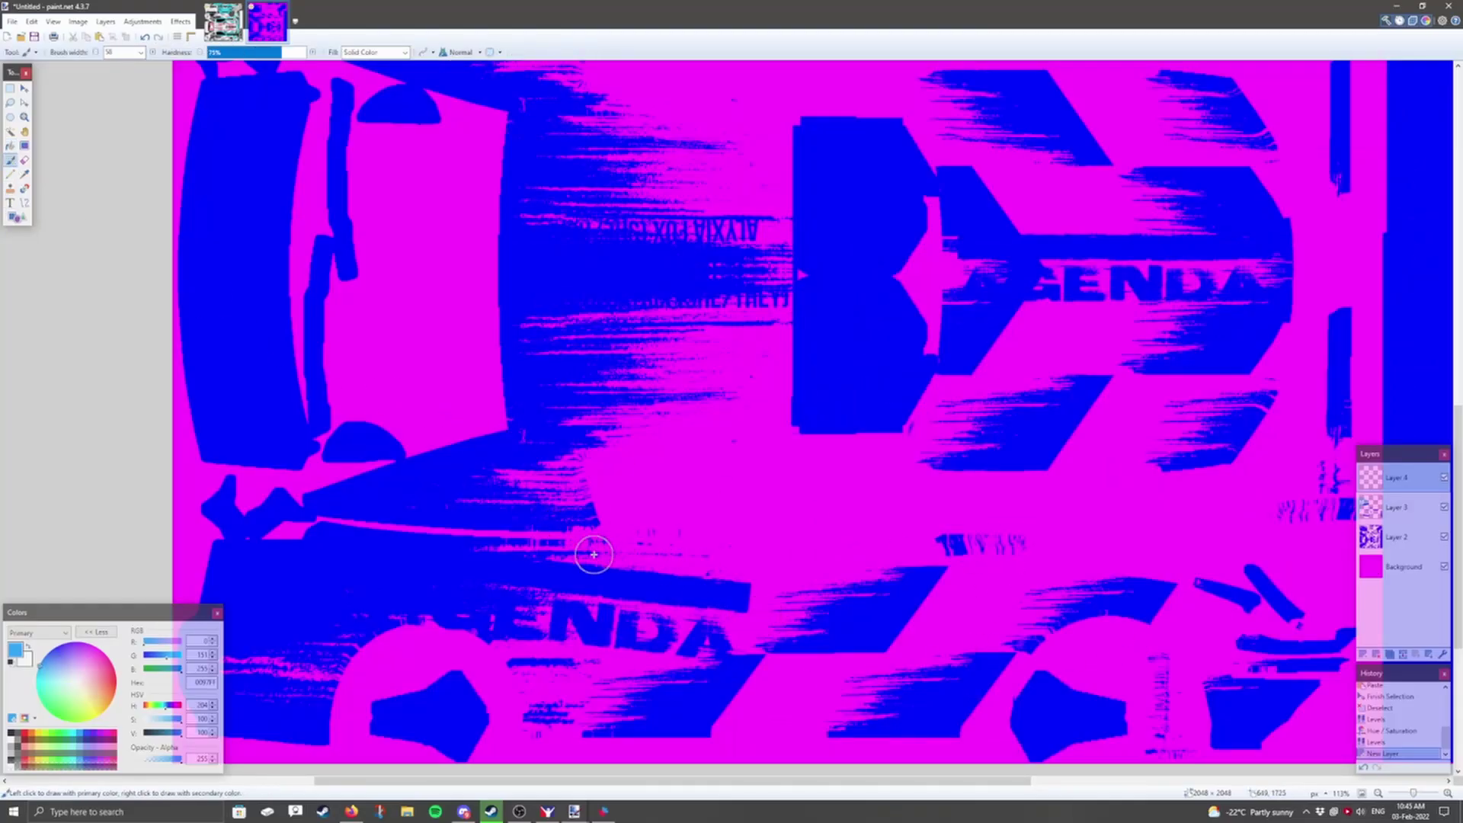
drag(438, 372, 662, 747)
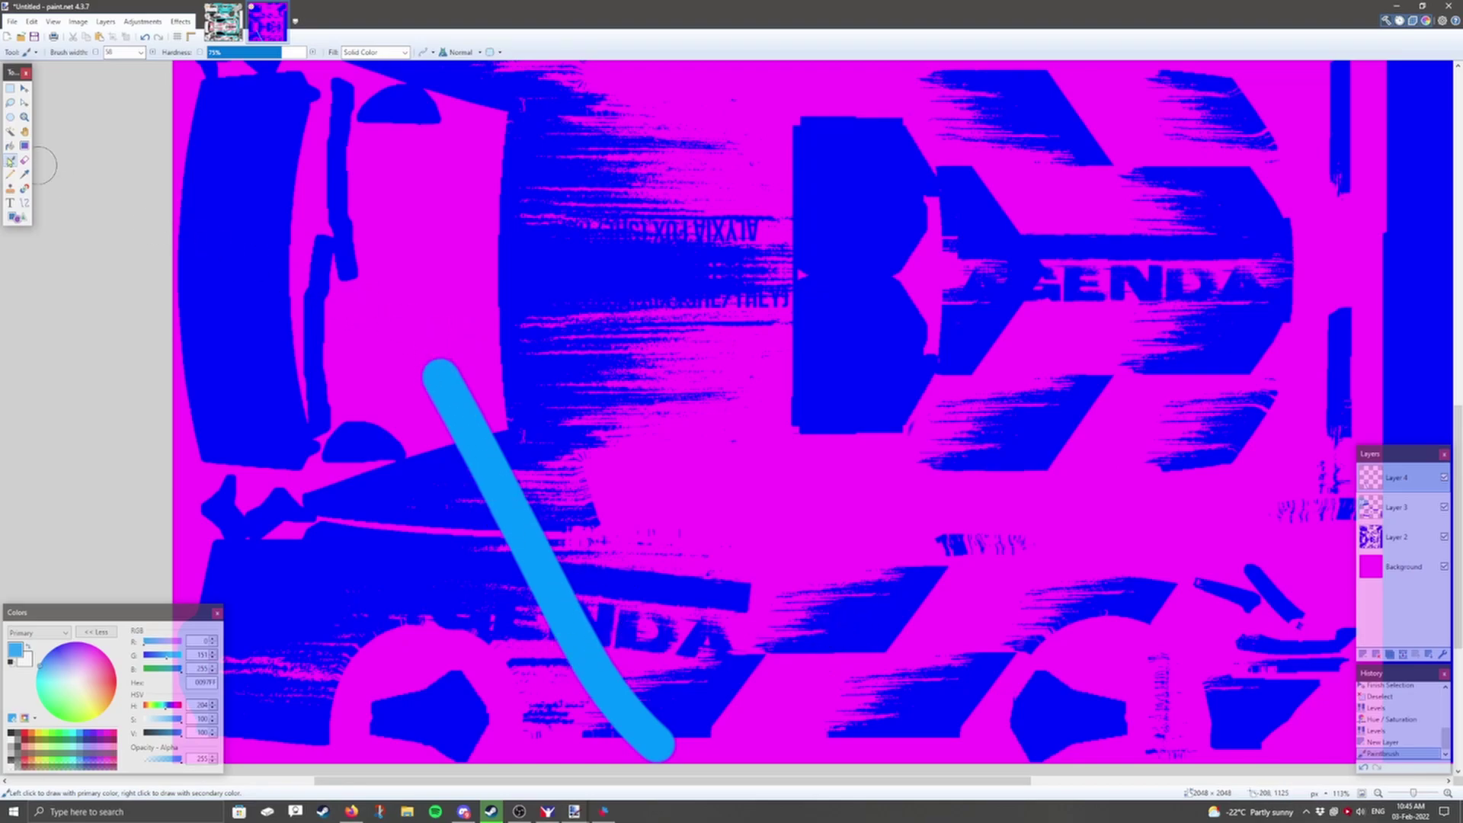
scroll(565, 695, up, 4)
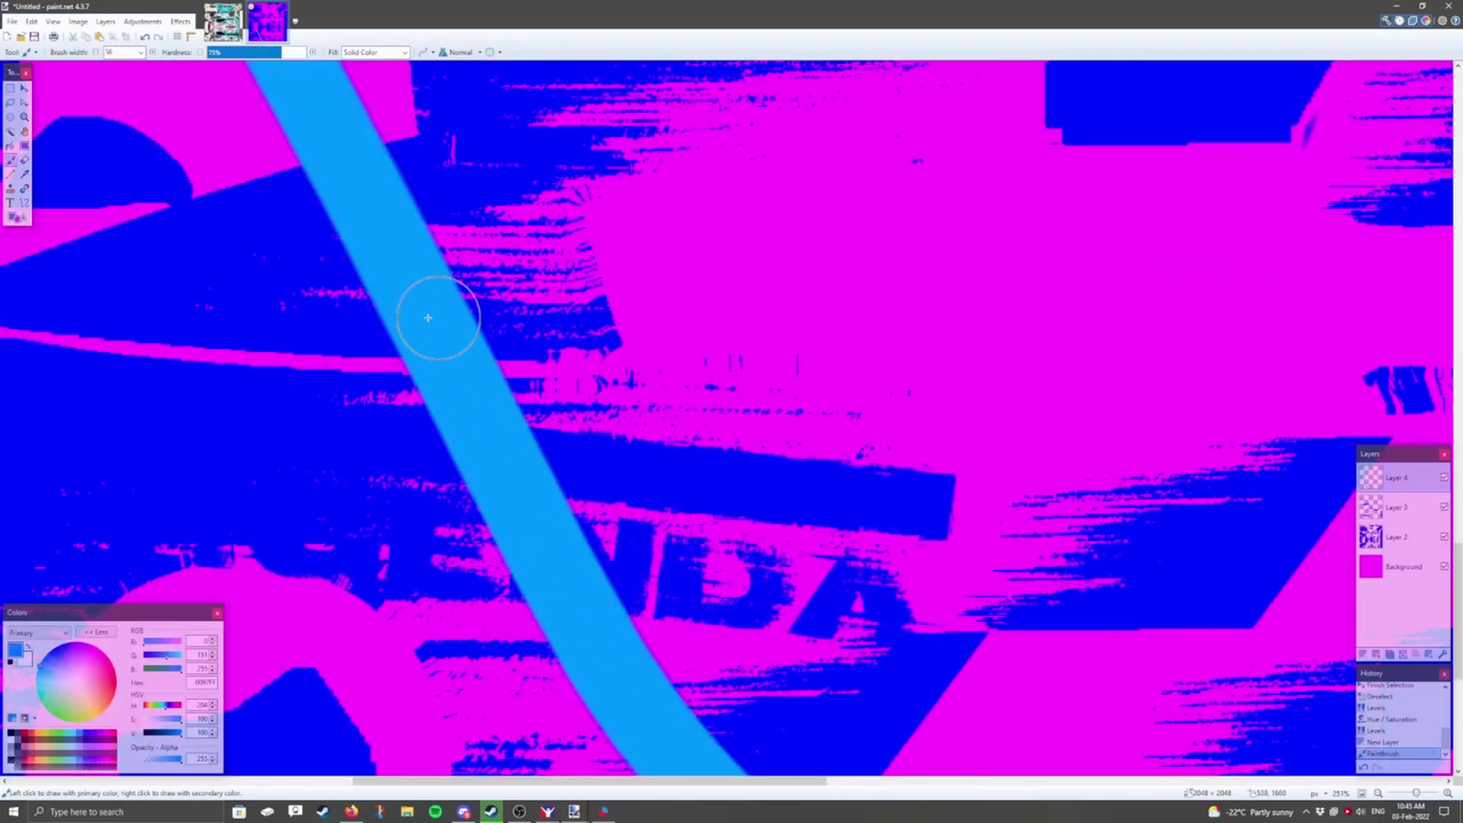
Shift Layer 3's decal hue by -40 to light blue, then delete the test-stroke Layer 4.
click(1395, 507)
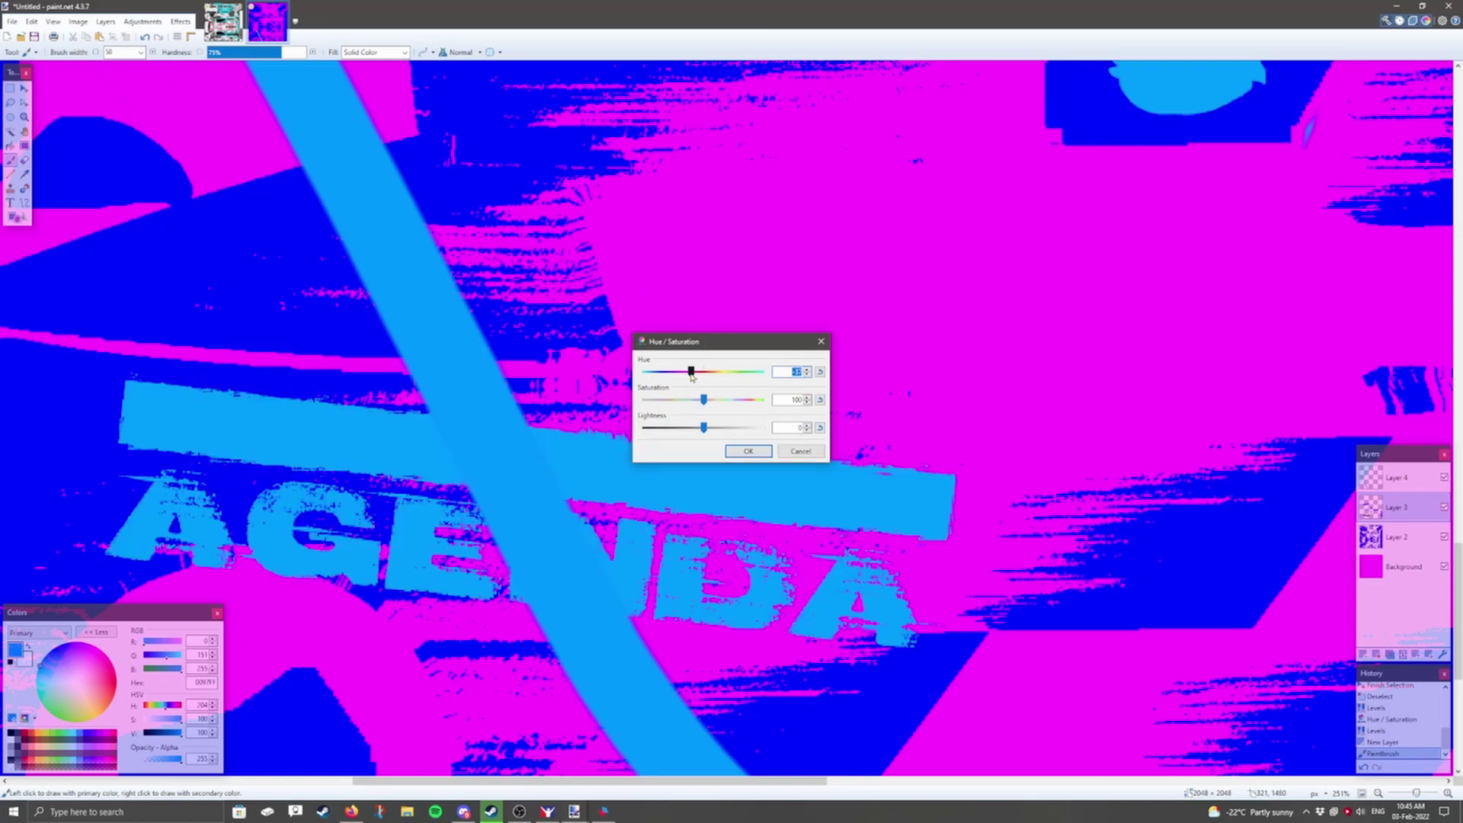
drag(691, 373, 692, 376)
click(747, 452)
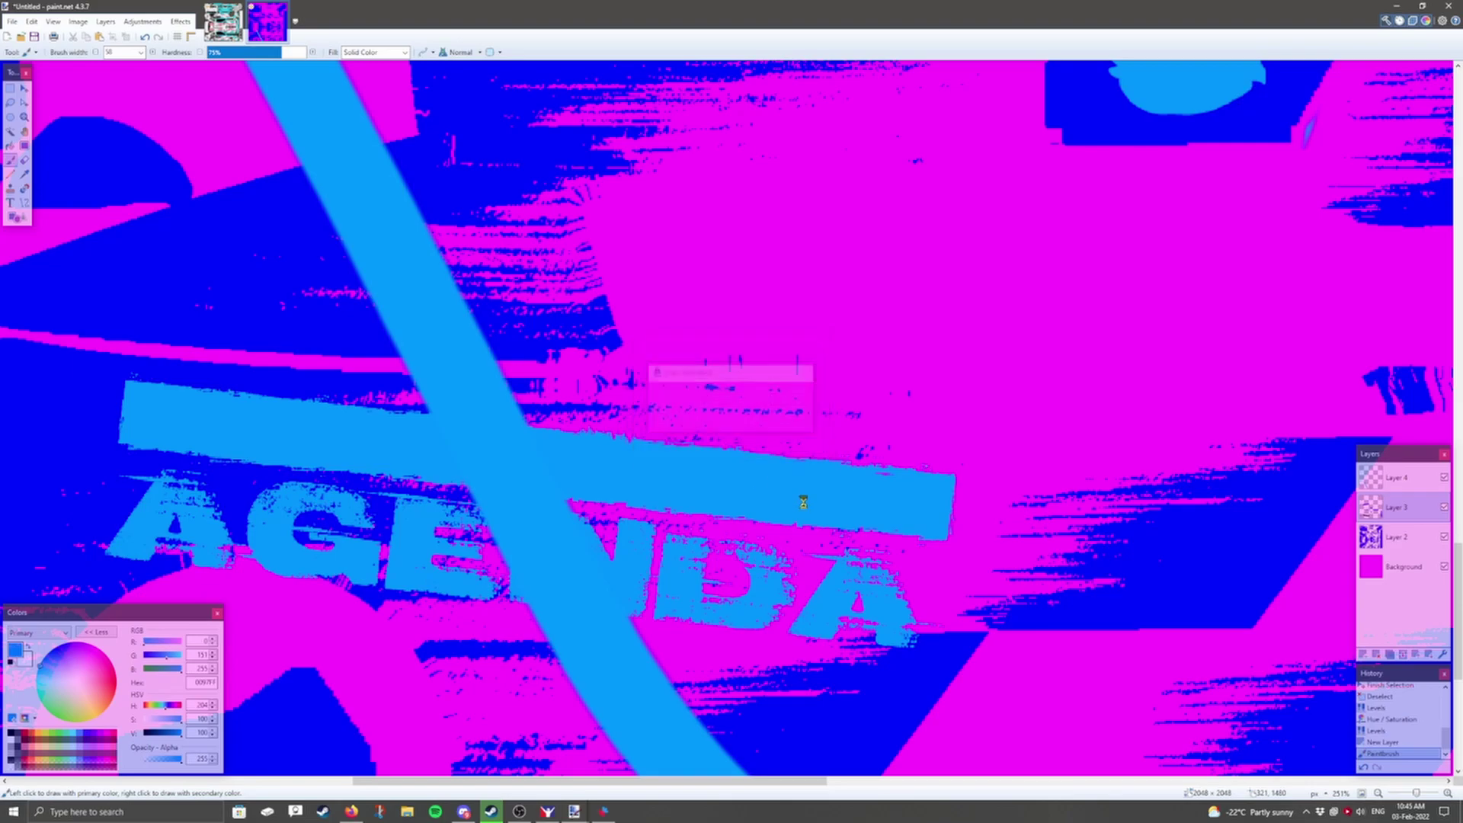
scroll(800, 499, down, 5)
click(1376, 654)
scroll(842, 382, down, 3)
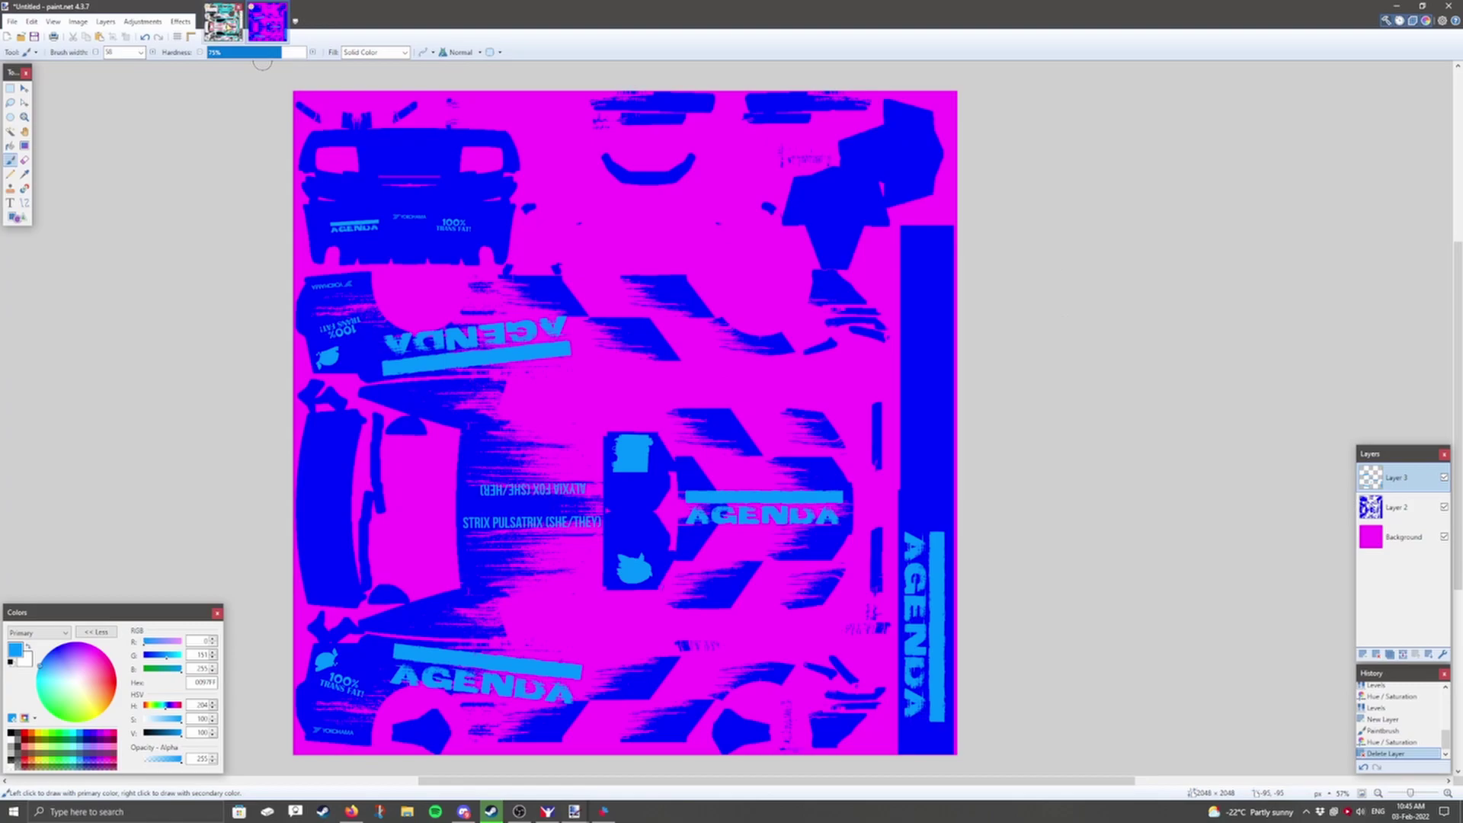
Copy the whole car artwork from the original file and paste it onto a new layer.
click(223, 21)
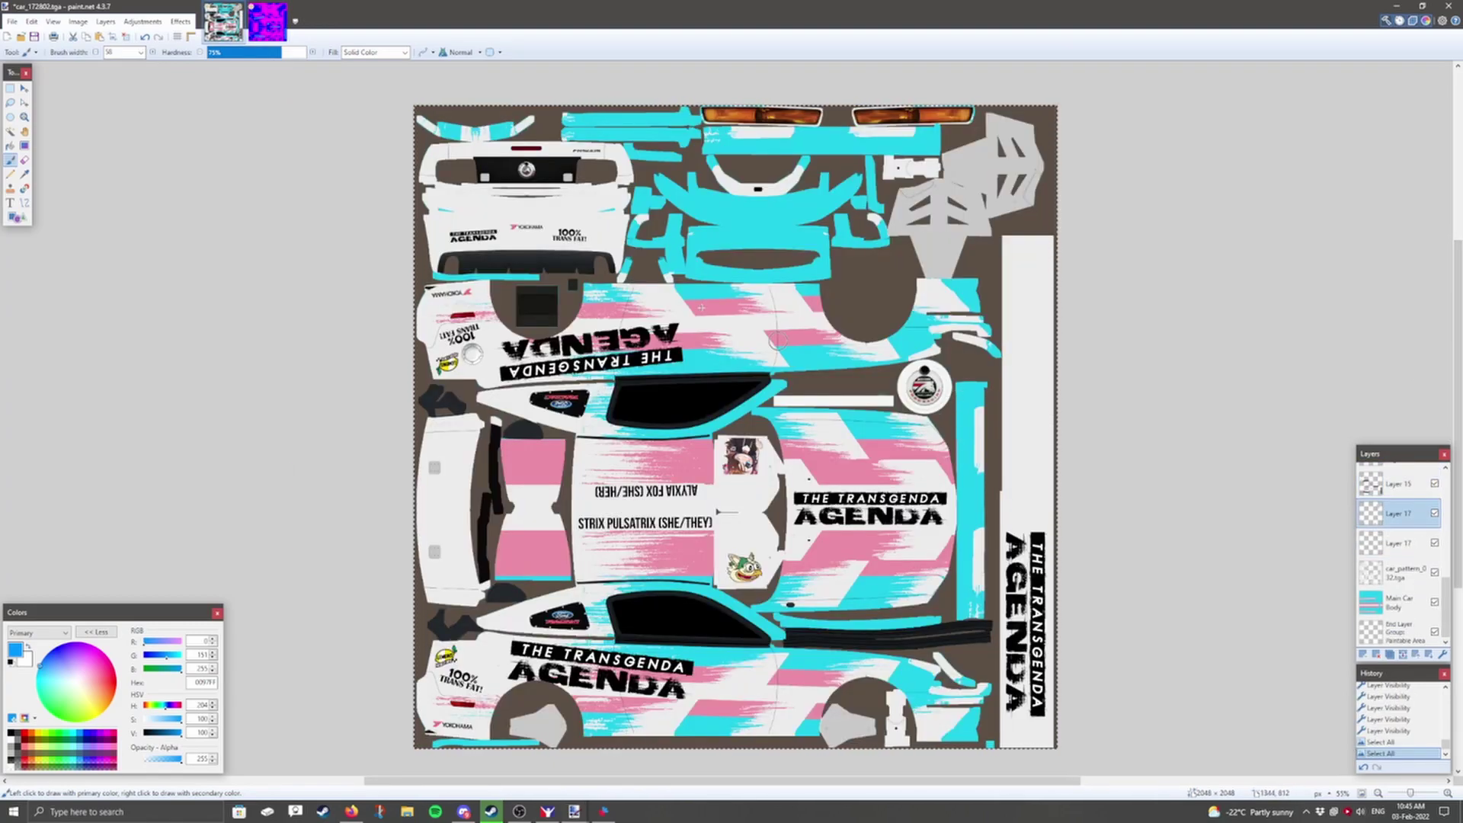
key(ctrl+c)
click(266, 22)
key(ctrl+shift+n)
key(ctrl+v)
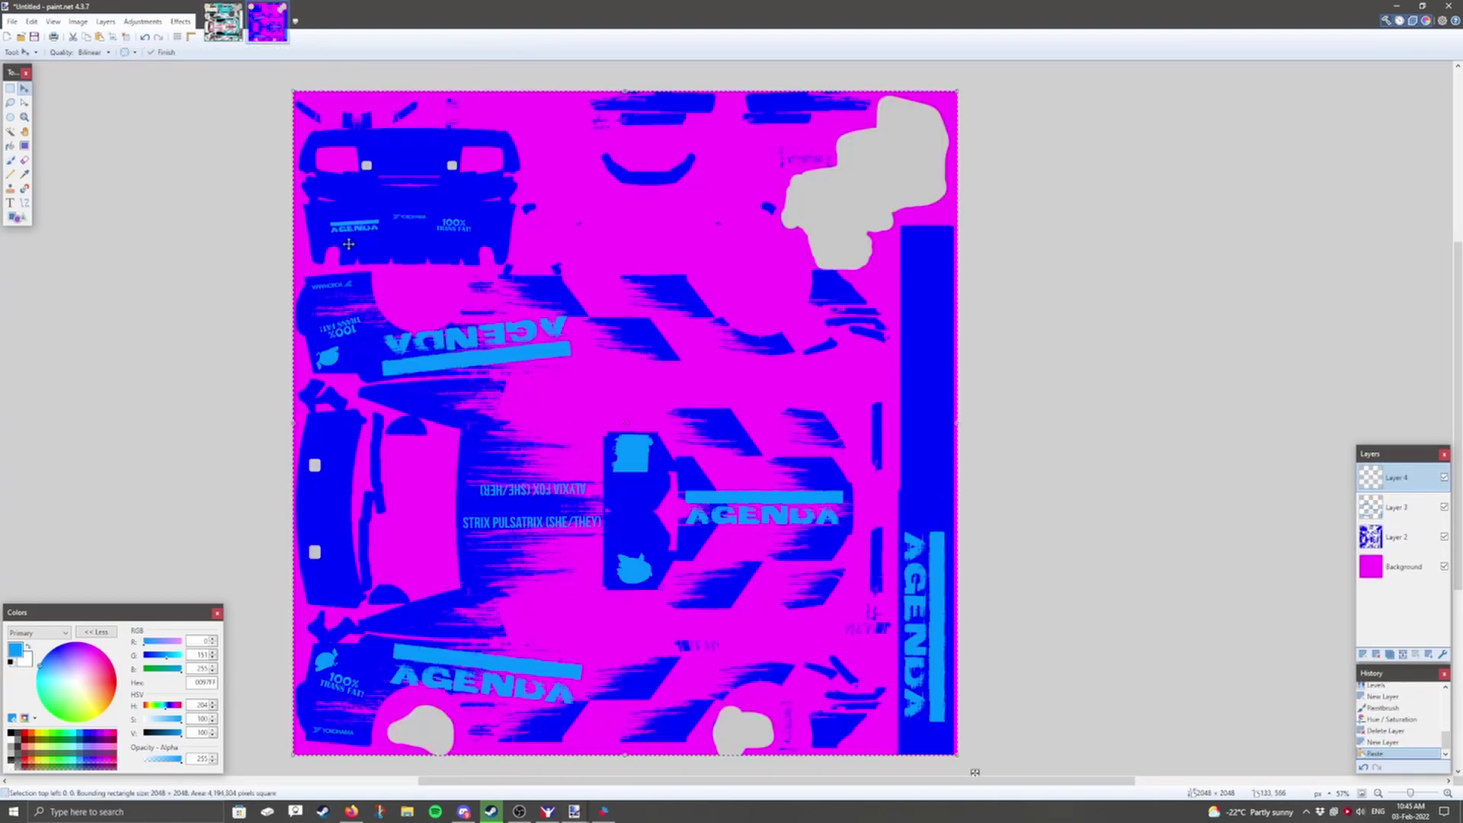
Darken the pasted grey areas to black with Hue/Saturation, then turn them blue with Levels.
click(142, 22)
click(164, 184)
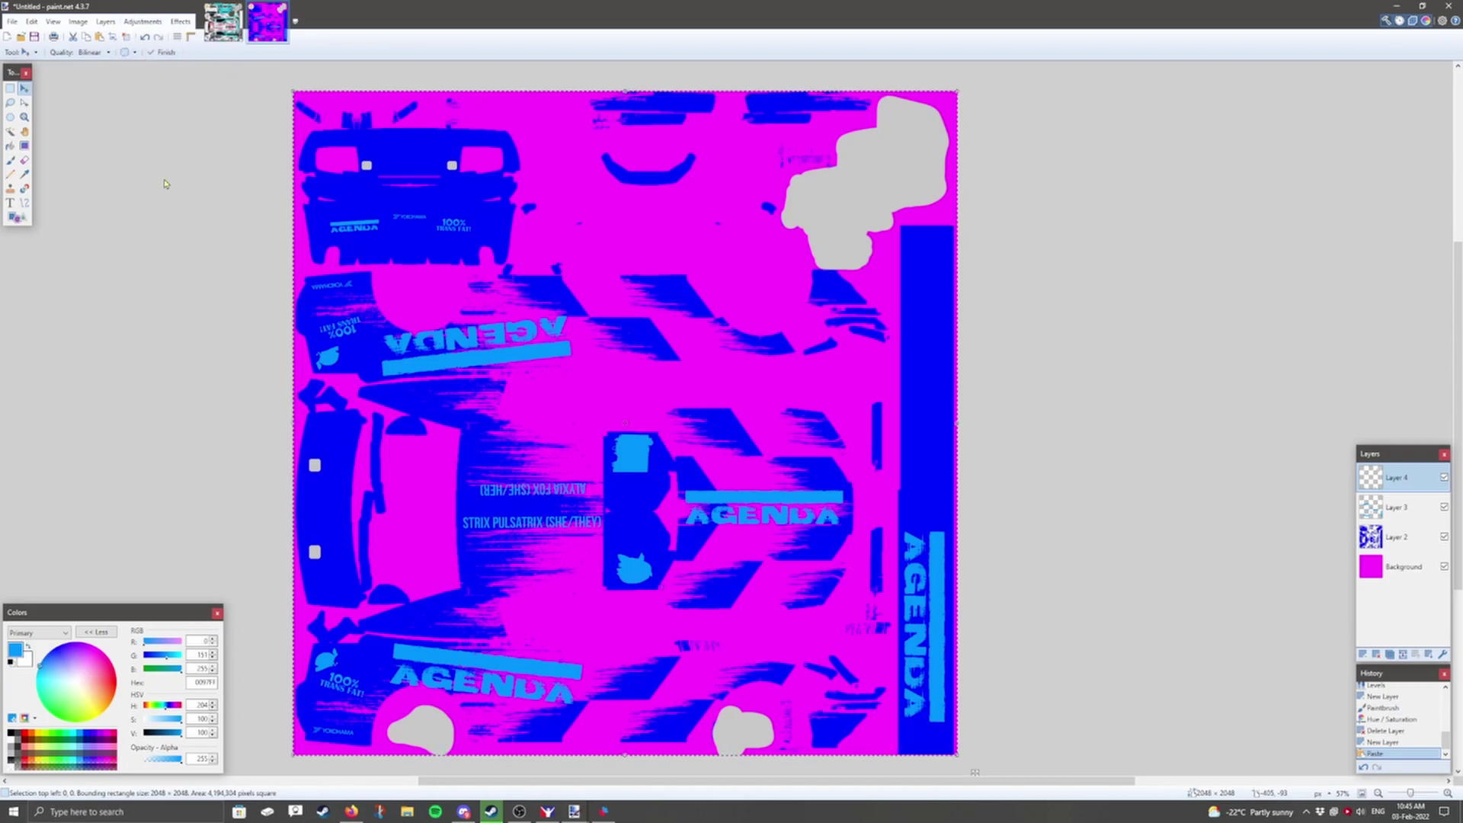
drag(701, 419, 650, 418)
click(739, 456)
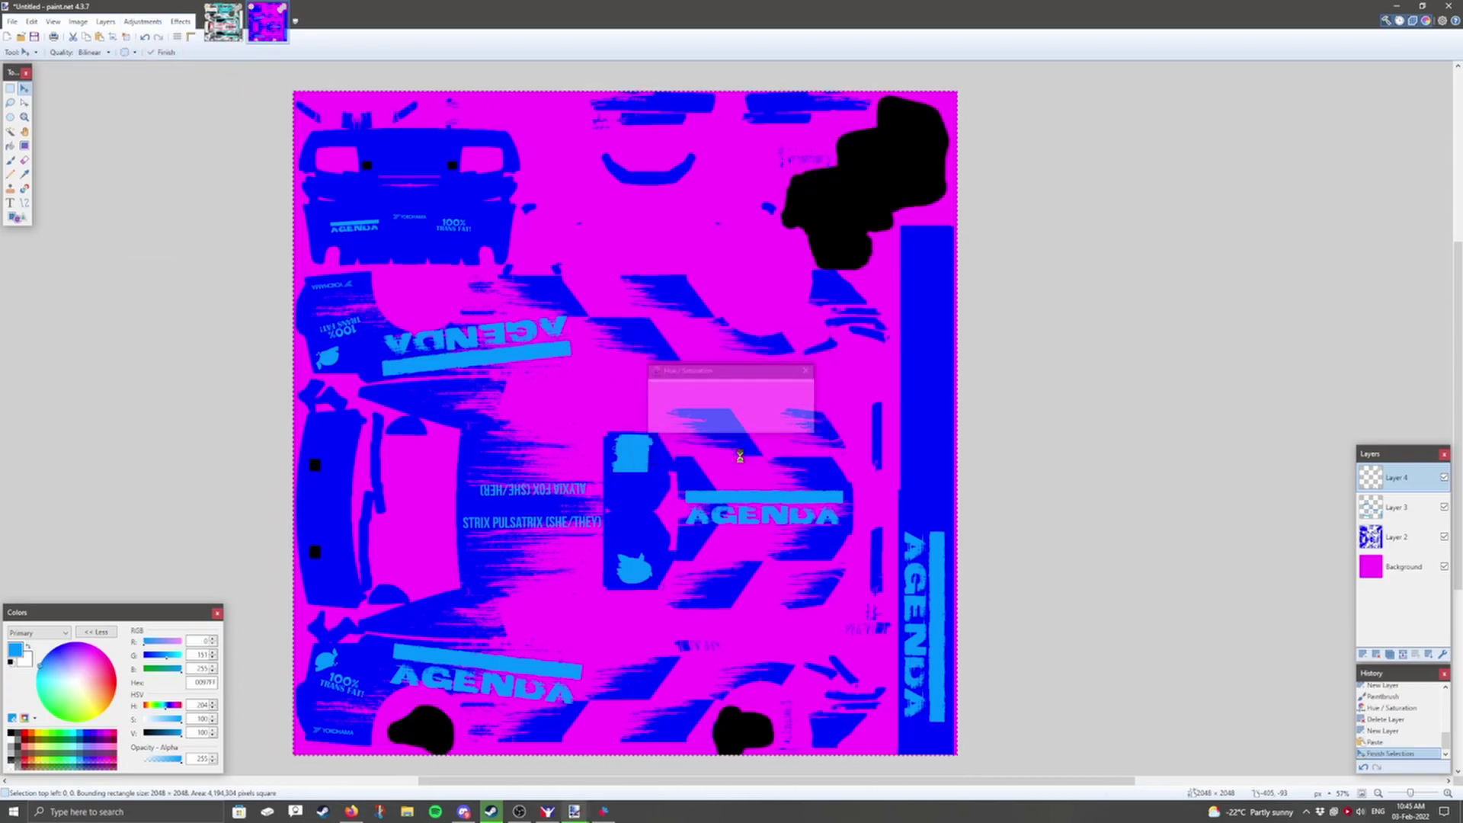
click(142, 21)
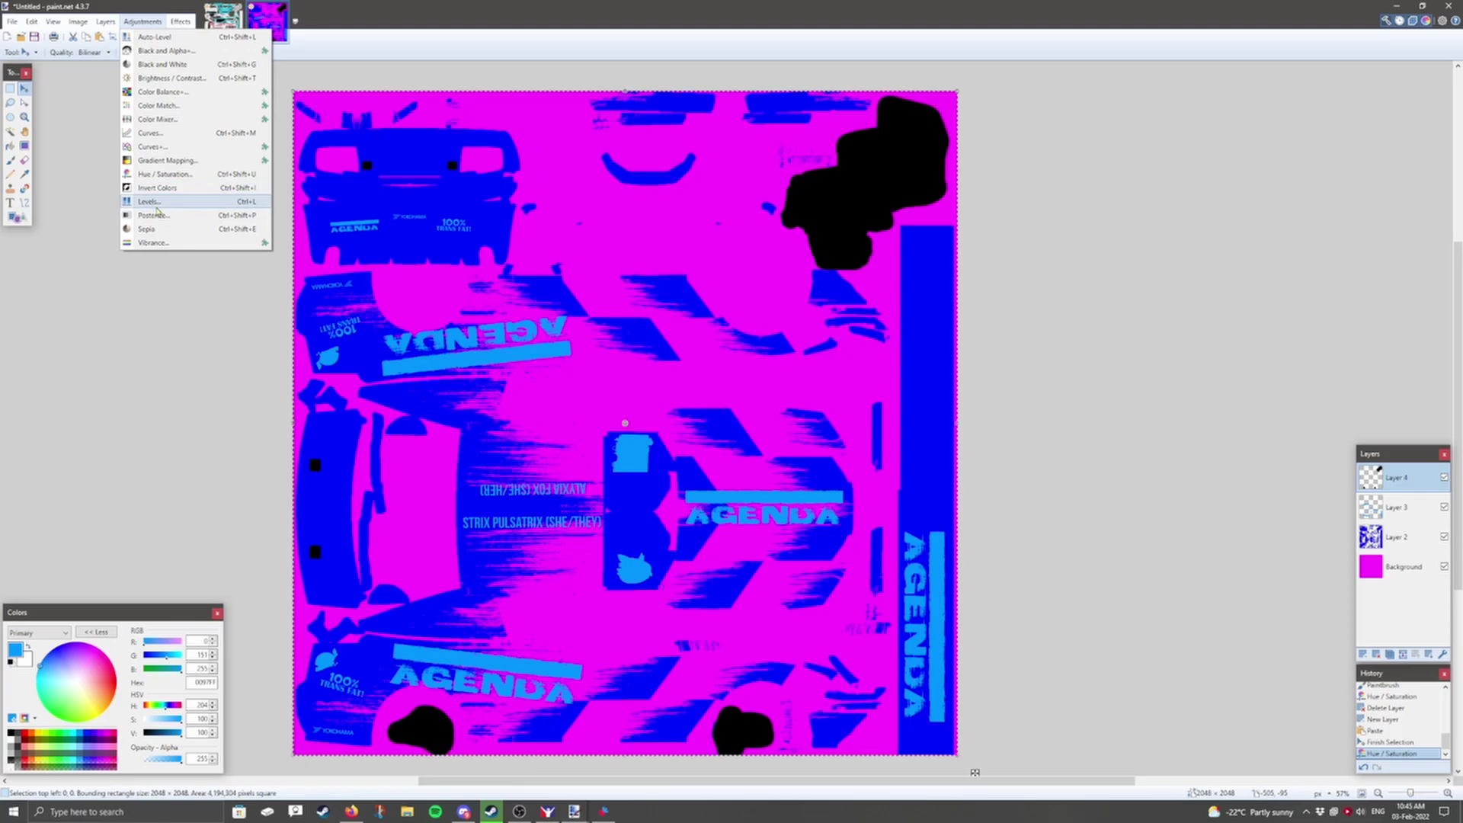
click(150, 202)
click(780, 475)
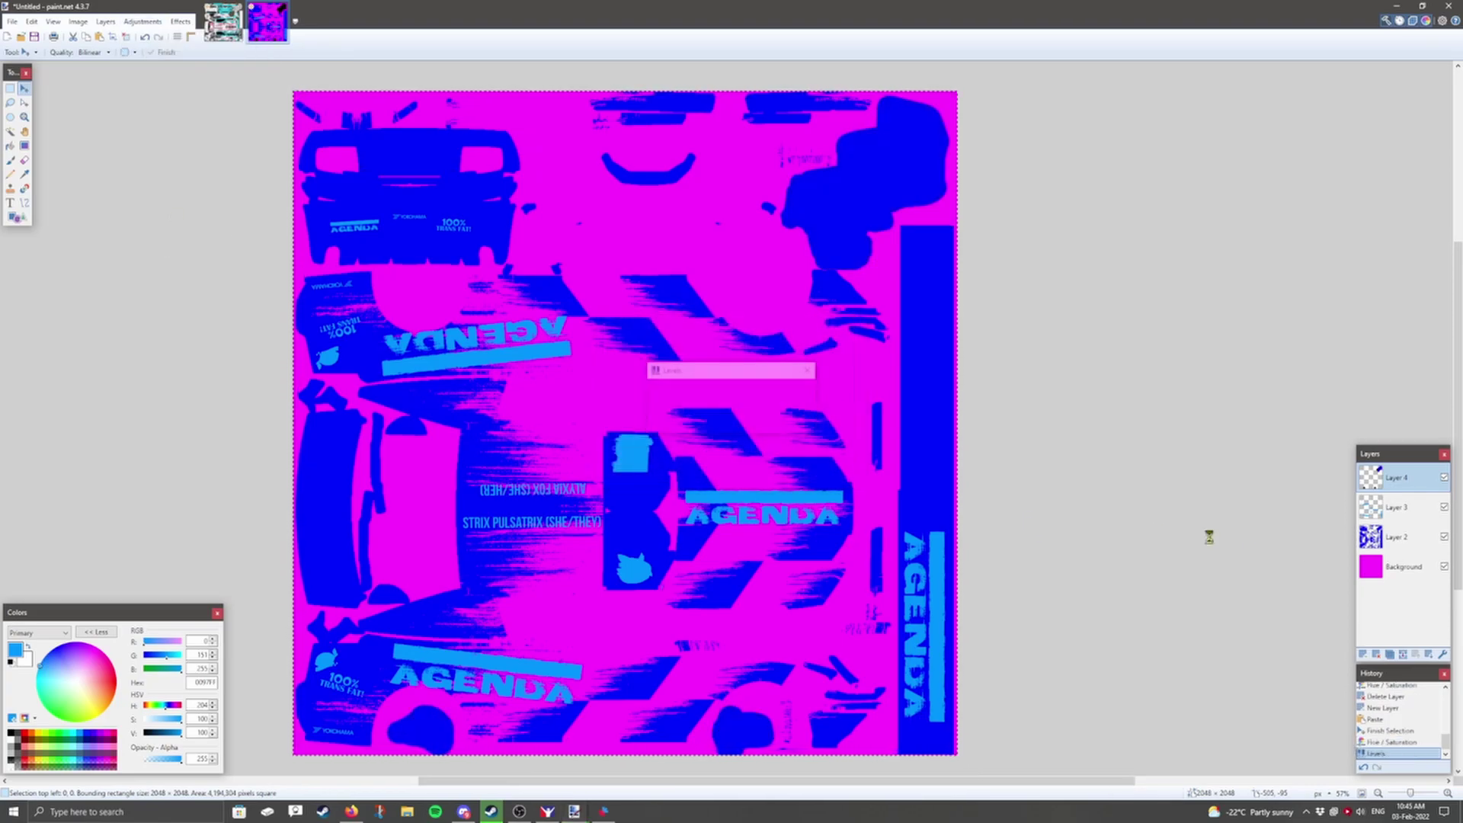
Add an empty Layer 5 and set the primary colour to pink-magenta FF3EFF.
click(1363, 654)
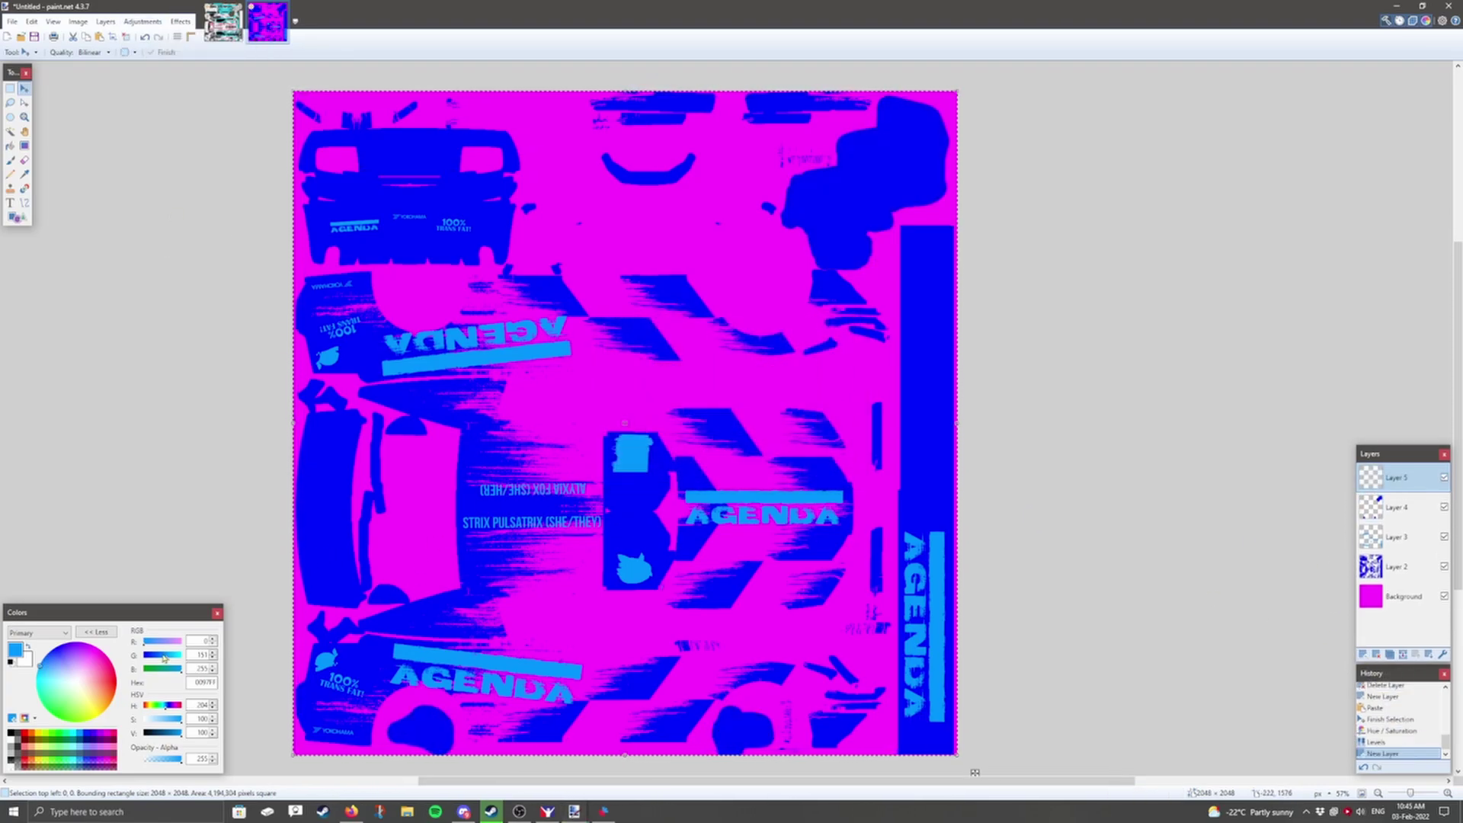
drag(164, 657, 154, 660)
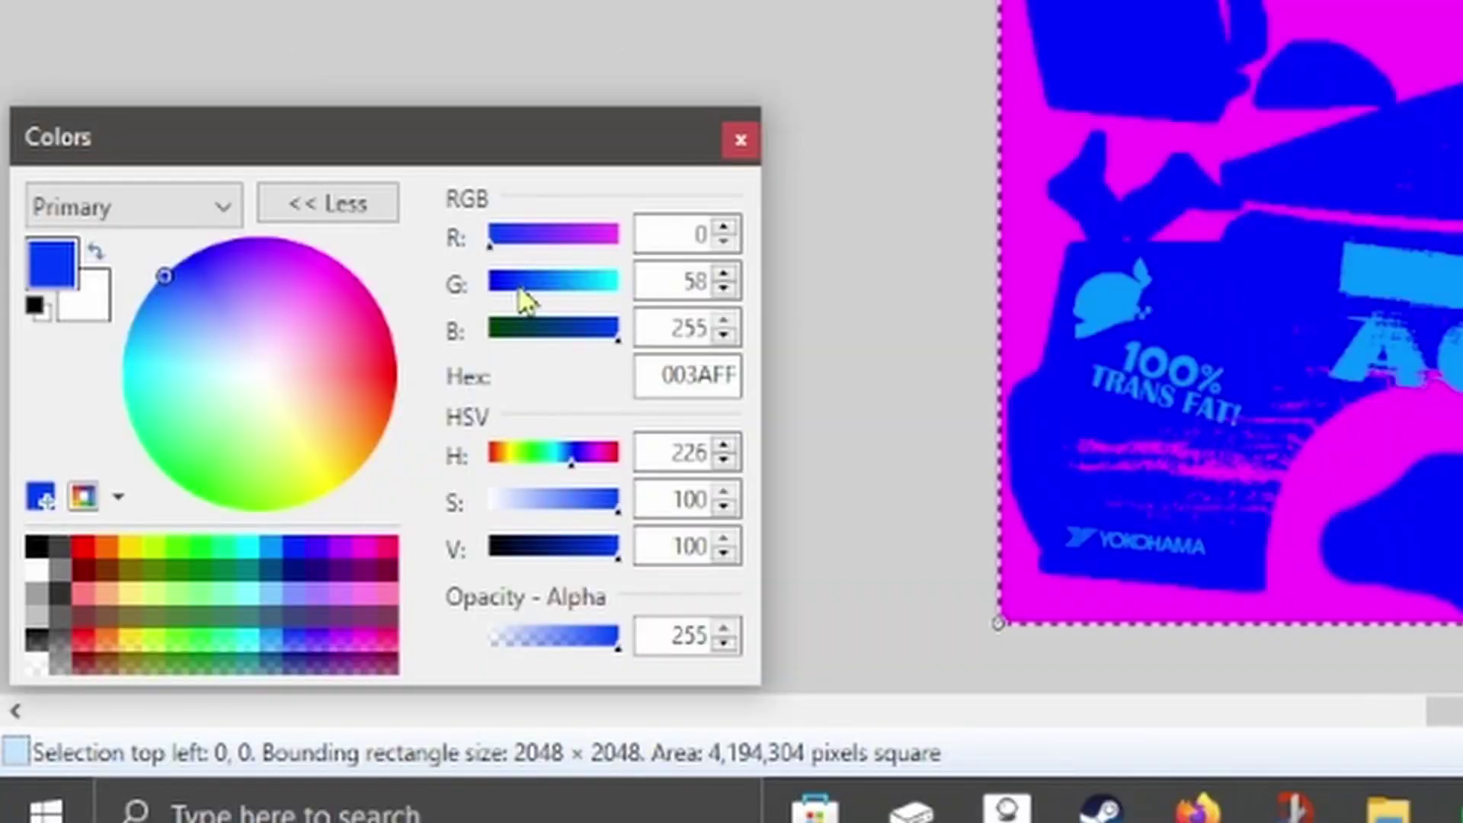
drag(518, 291, 523, 291)
click(499, 240)
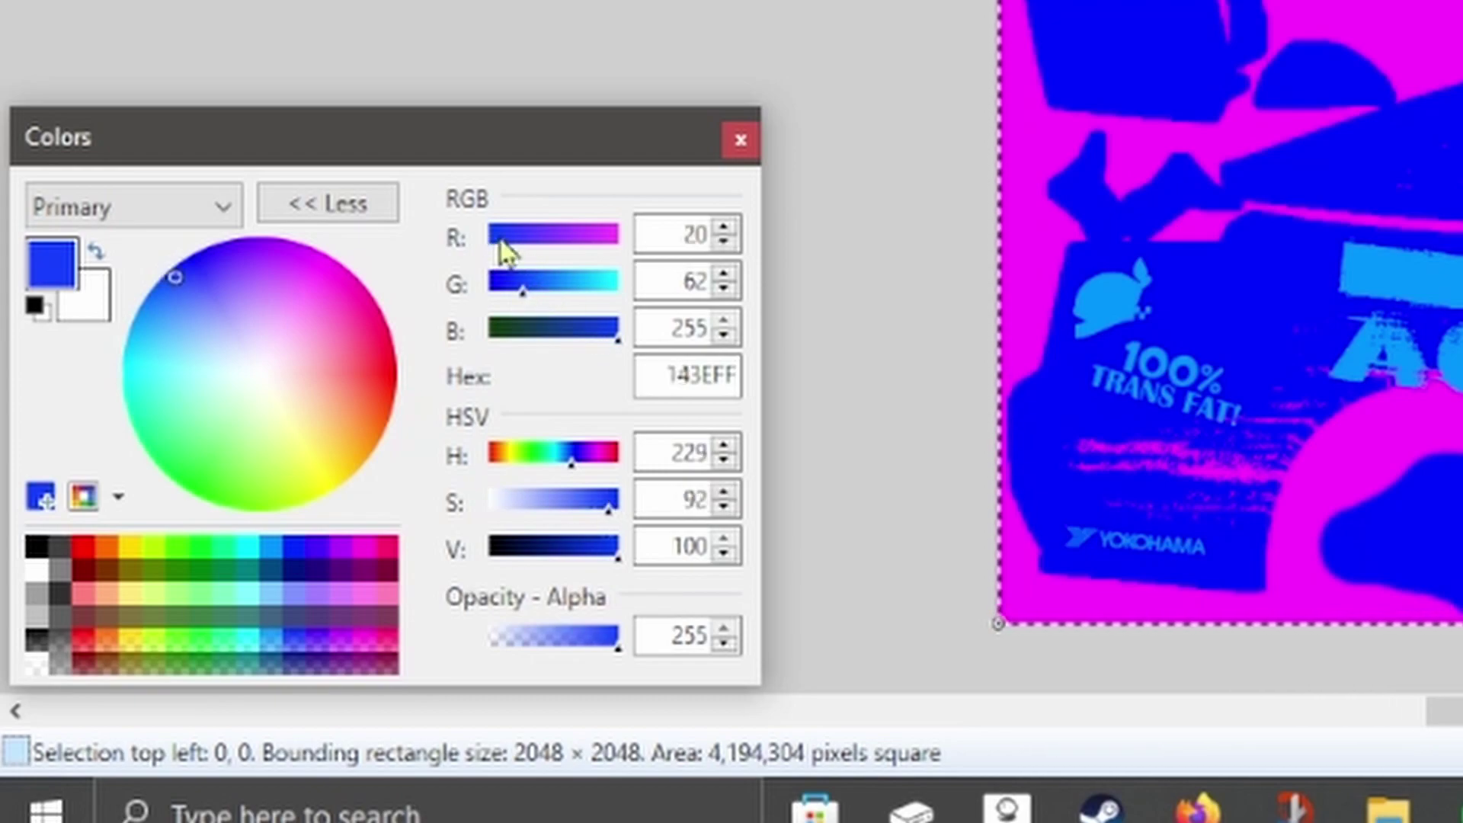
drag(500, 241, 715, 268)
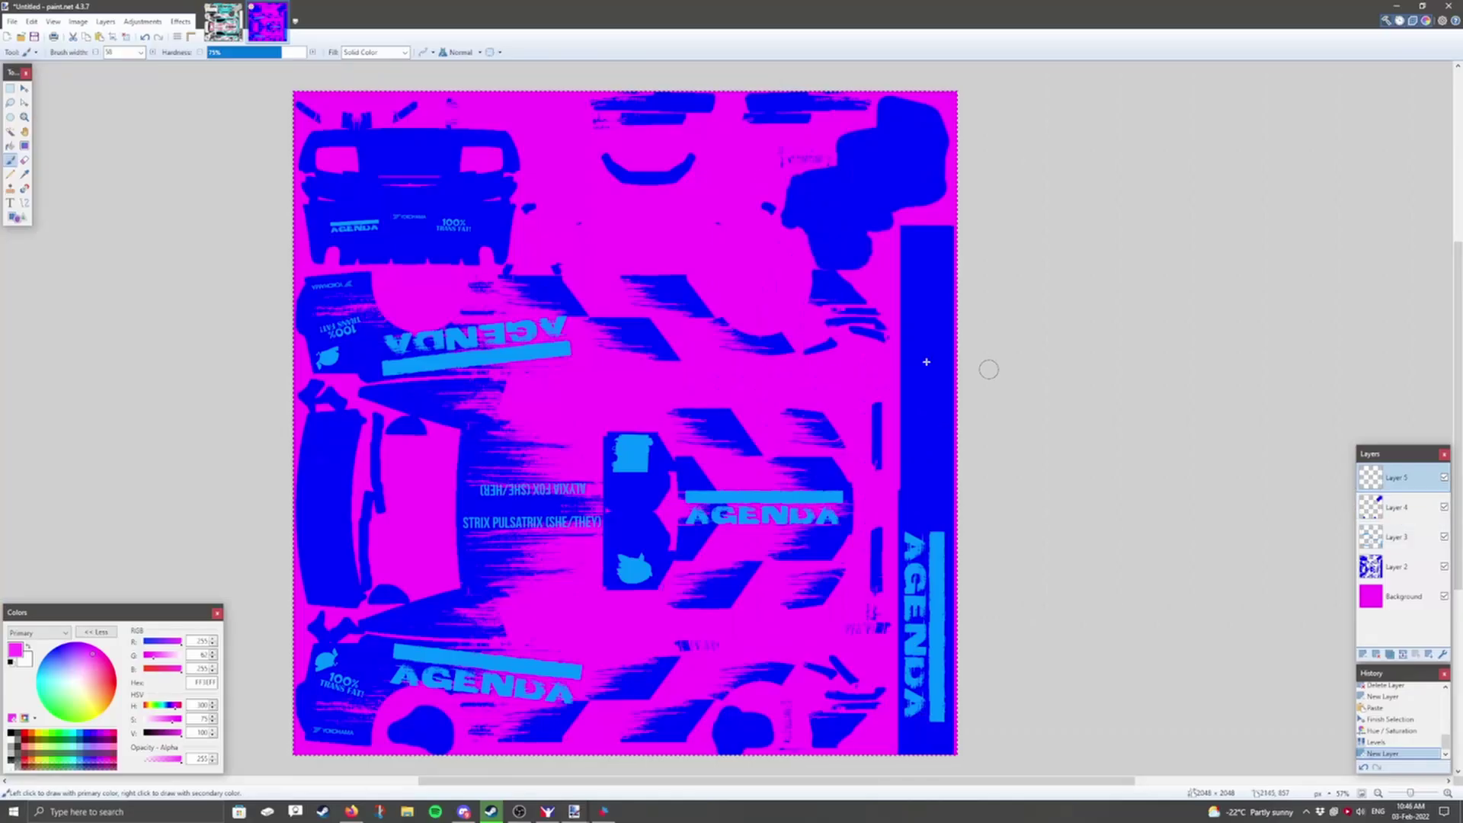
scroll(924, 363, up, 5)
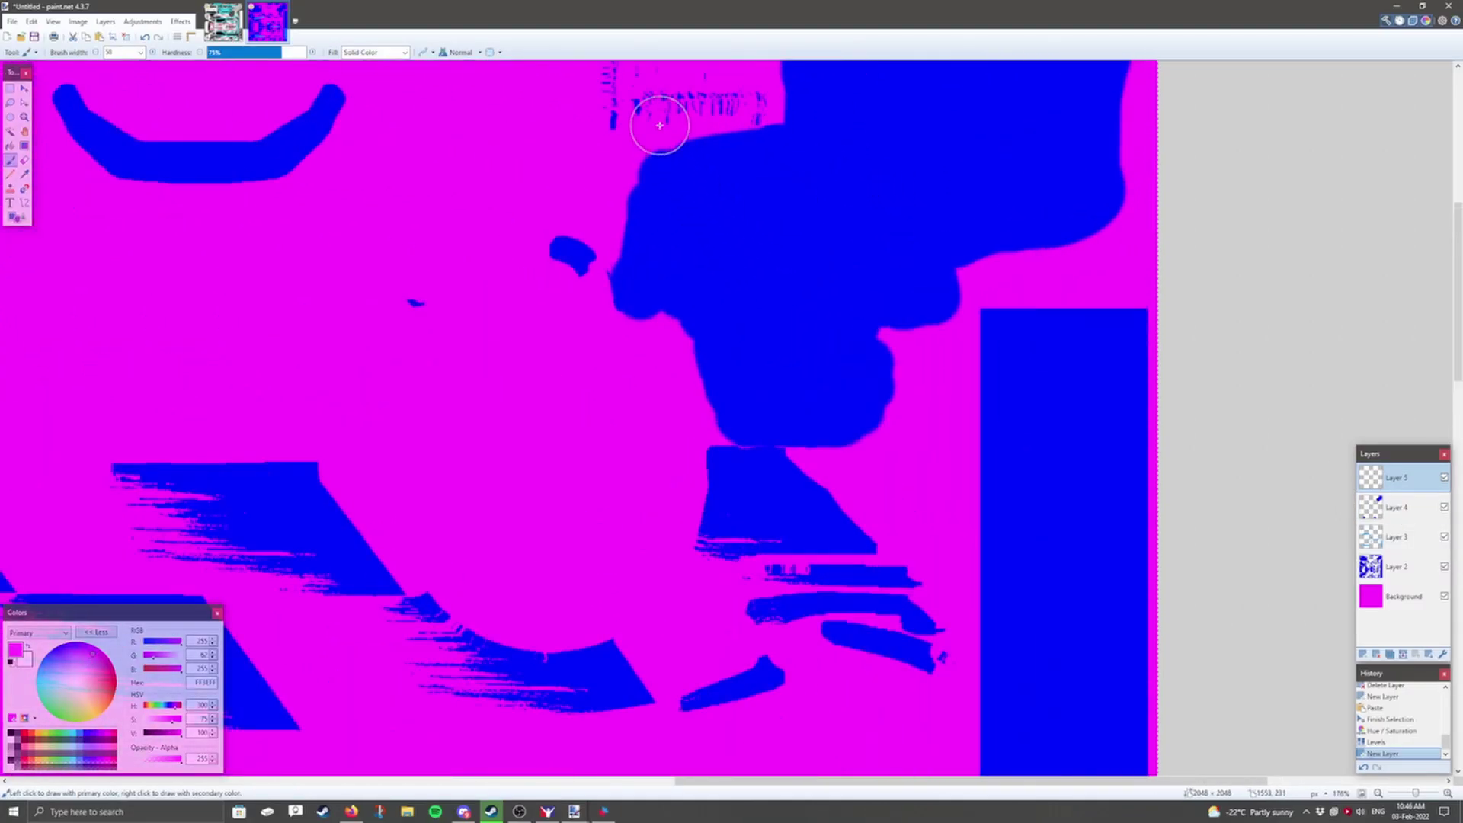
Paint a magenta test stroke, then shift Layer 4's hue and lightness until its shape turns light pink.
mouse_move(660, 125)
mouse_down()
mouse_move(846, 282)
mouse_move(964, 440)
mouse_up()
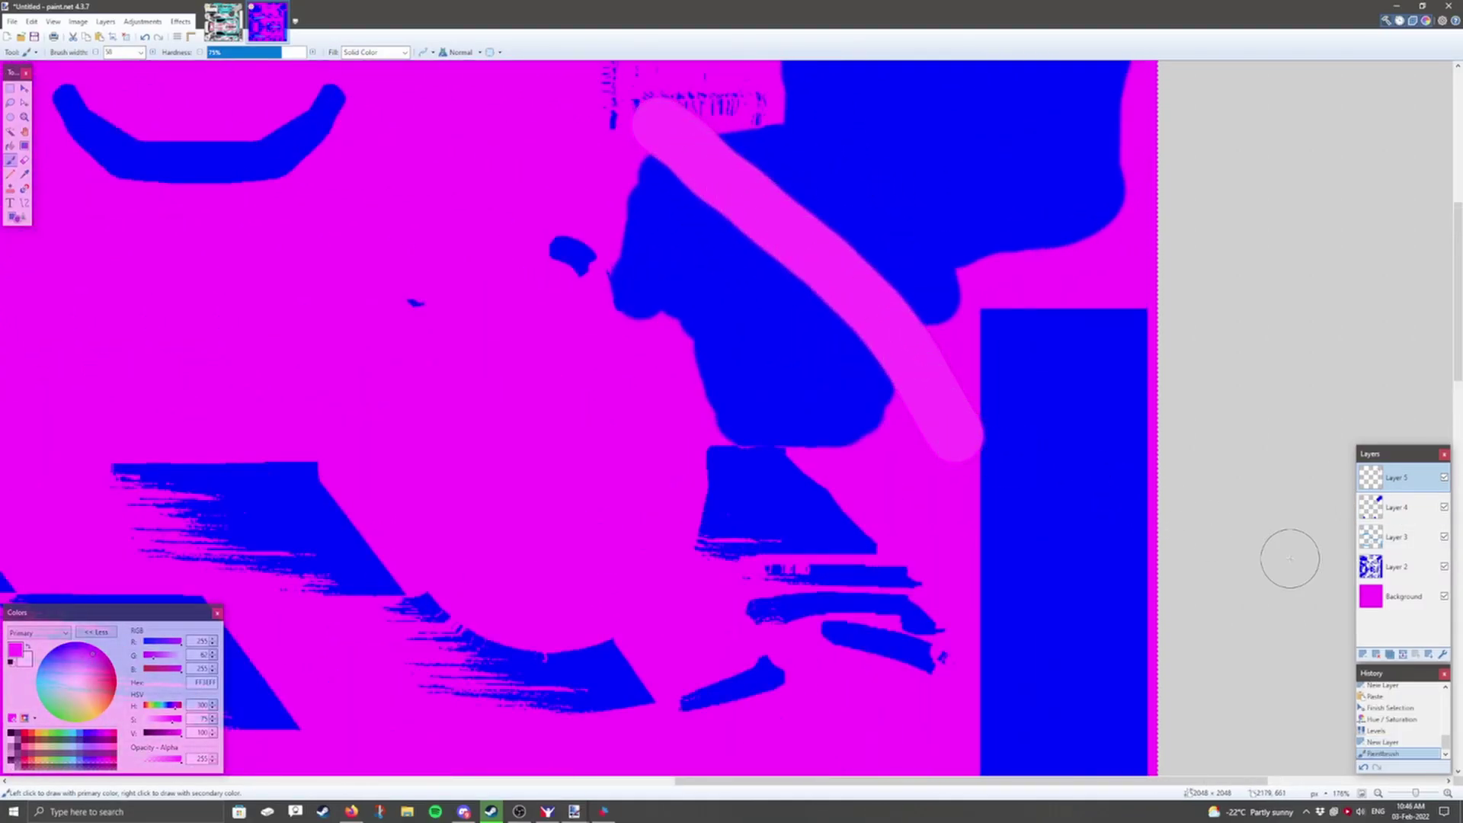
click(1397, 507)
key(ctrl+shift+u)
mouse_move(702, 371)
mouse_down()
mouse_move(662, 373)
mouse_move(724, 373)
mouse_up()
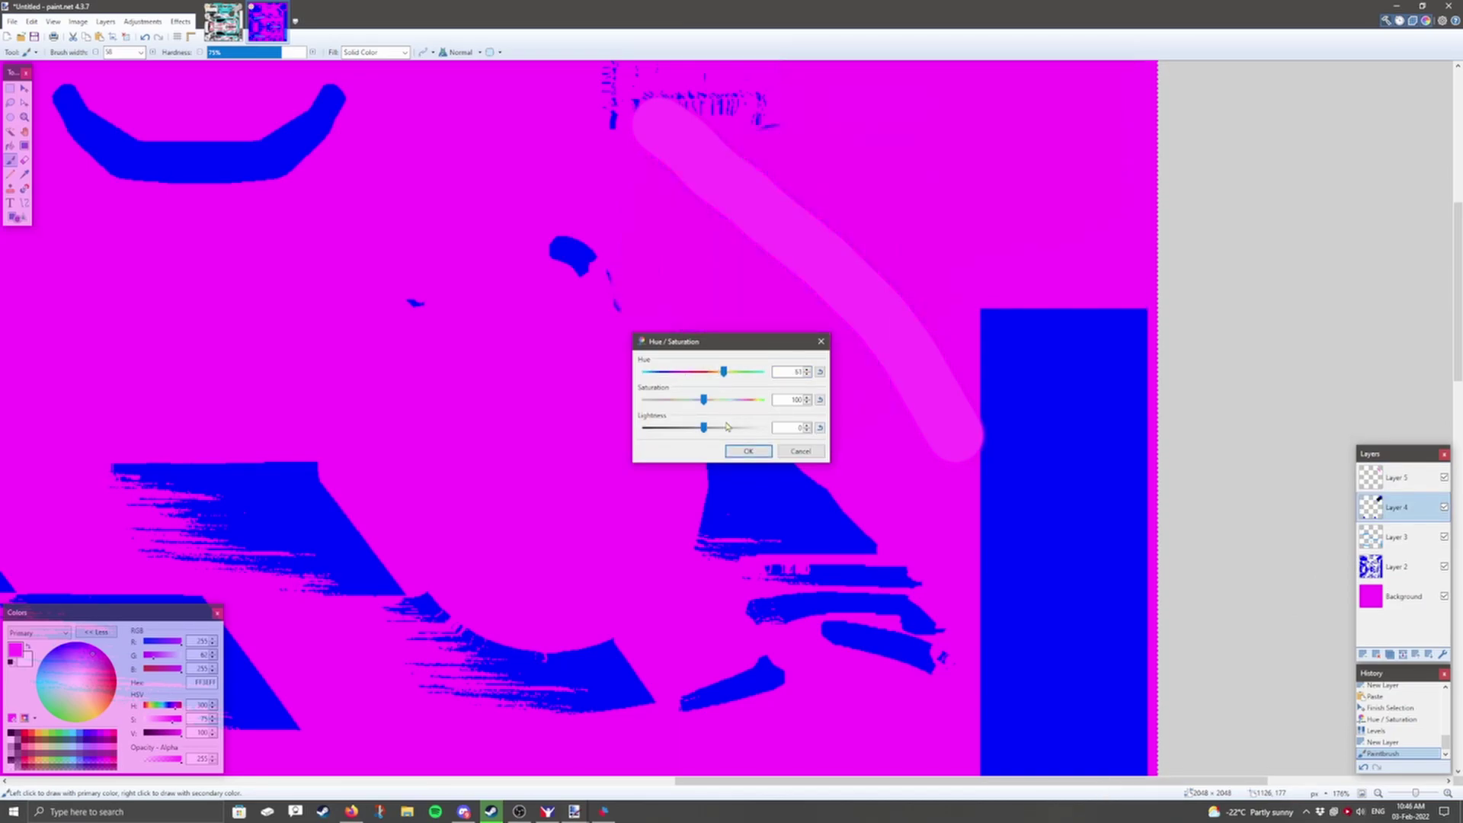
drag(704, 430, 719, 433)
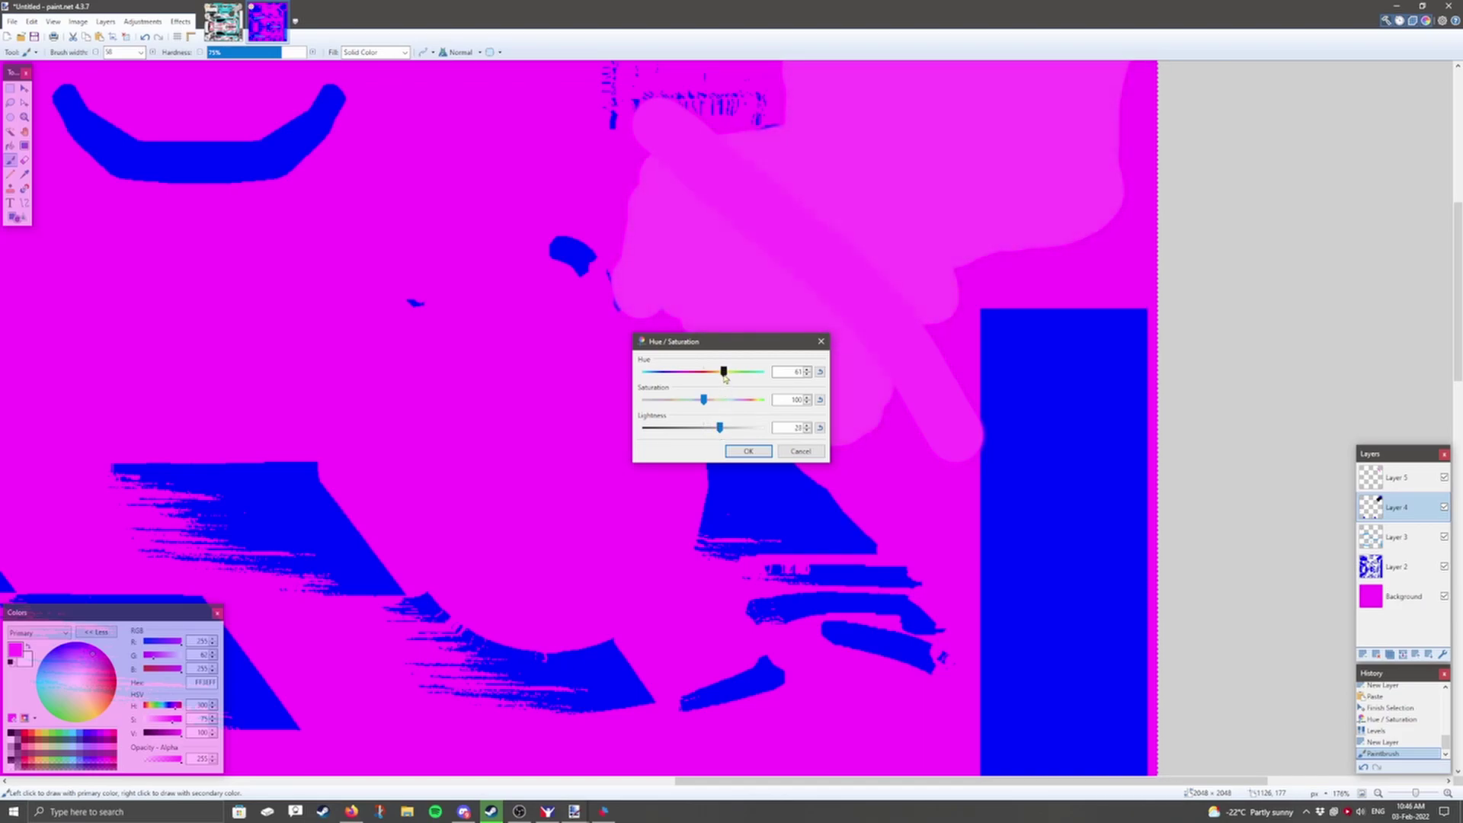
click(748, 451)
Delete the test-stroke Layer 5 and zoom to fit the whole texture.
click(1391, 484)
click(1377, 653)
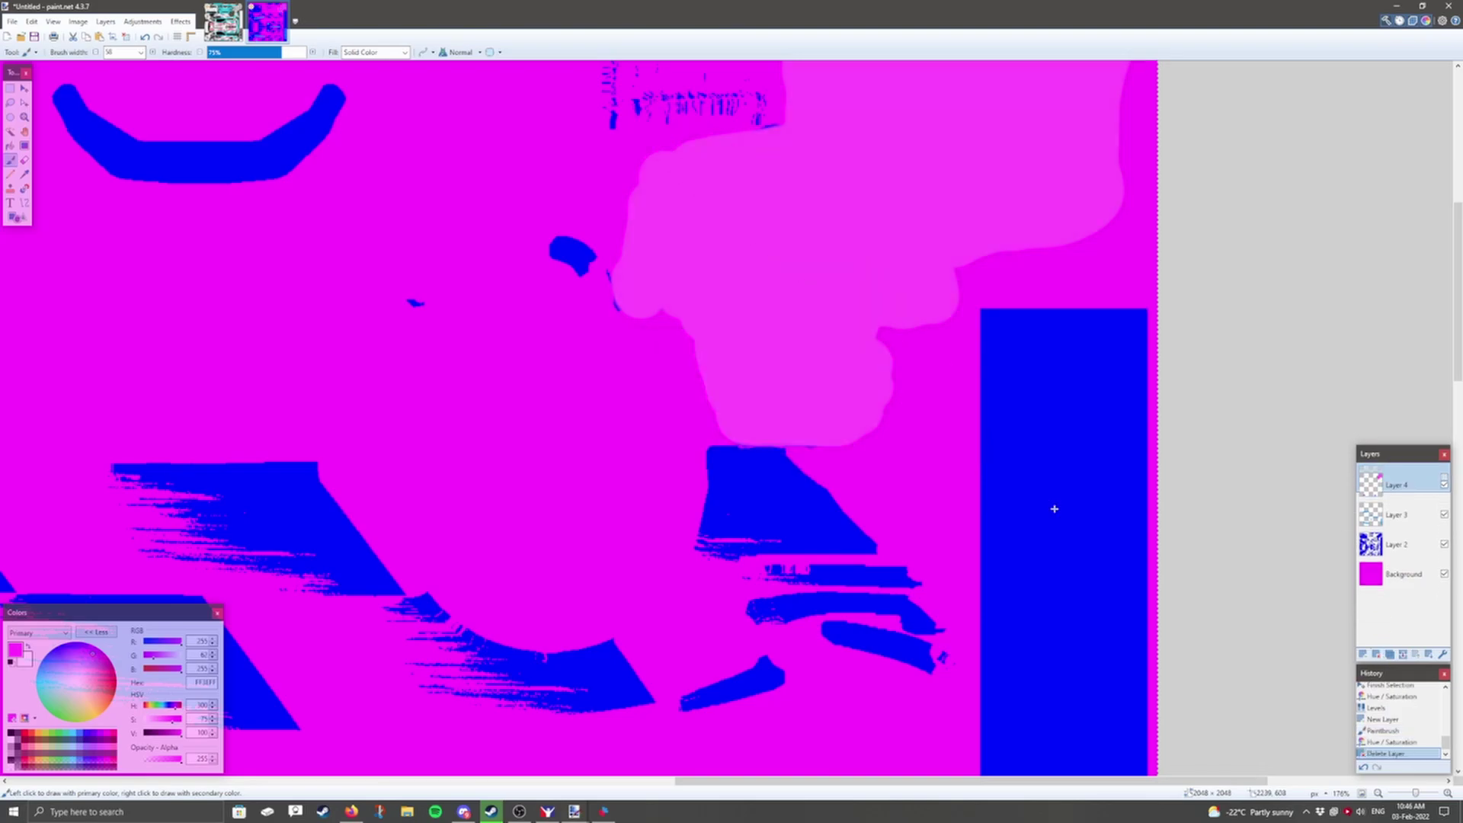
key(ctrl+b)
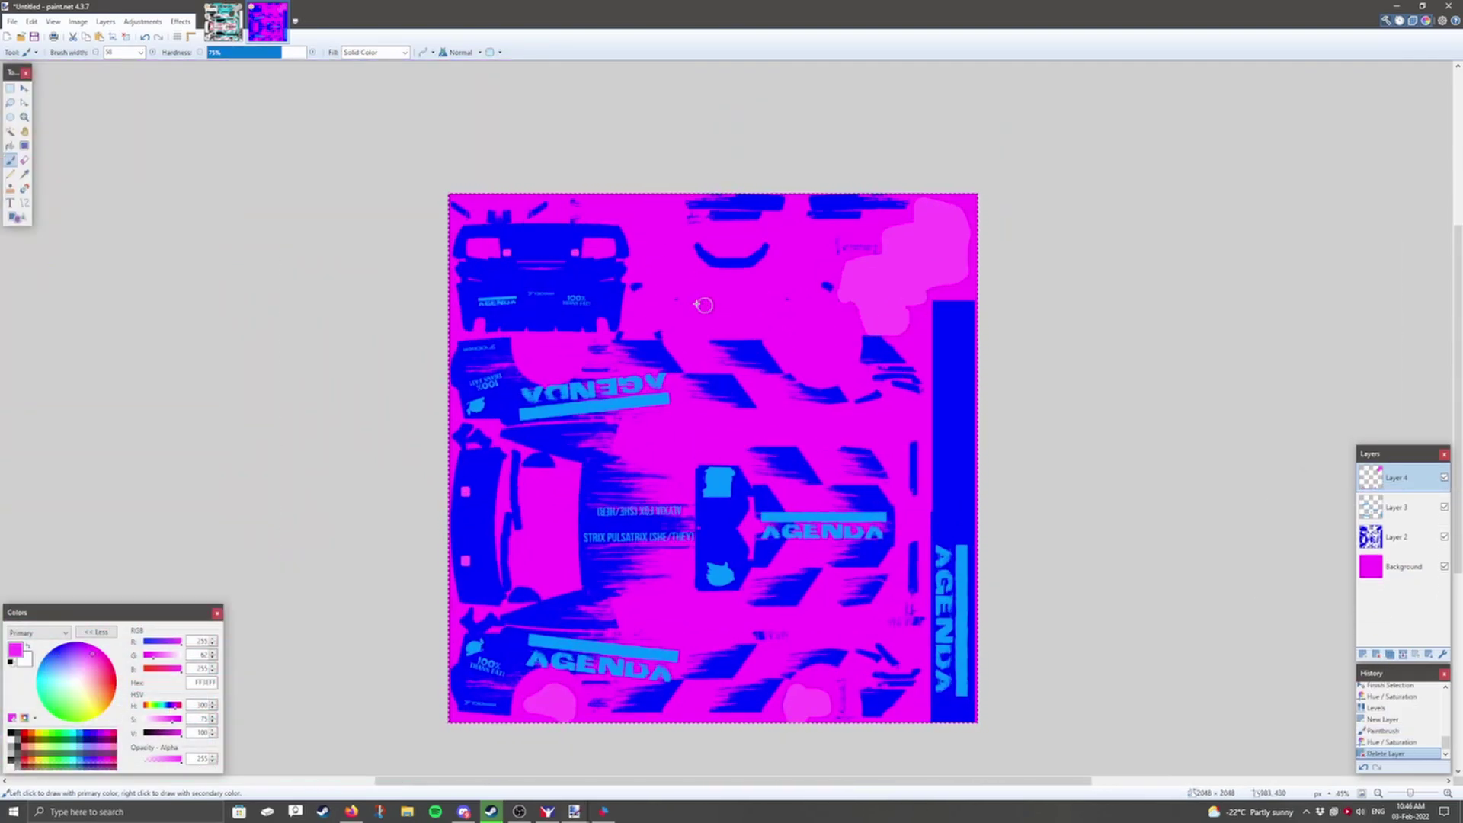
Clear the selection and briefly check the car in the iRacing preview.
click(9, 88)
click(260, 245)
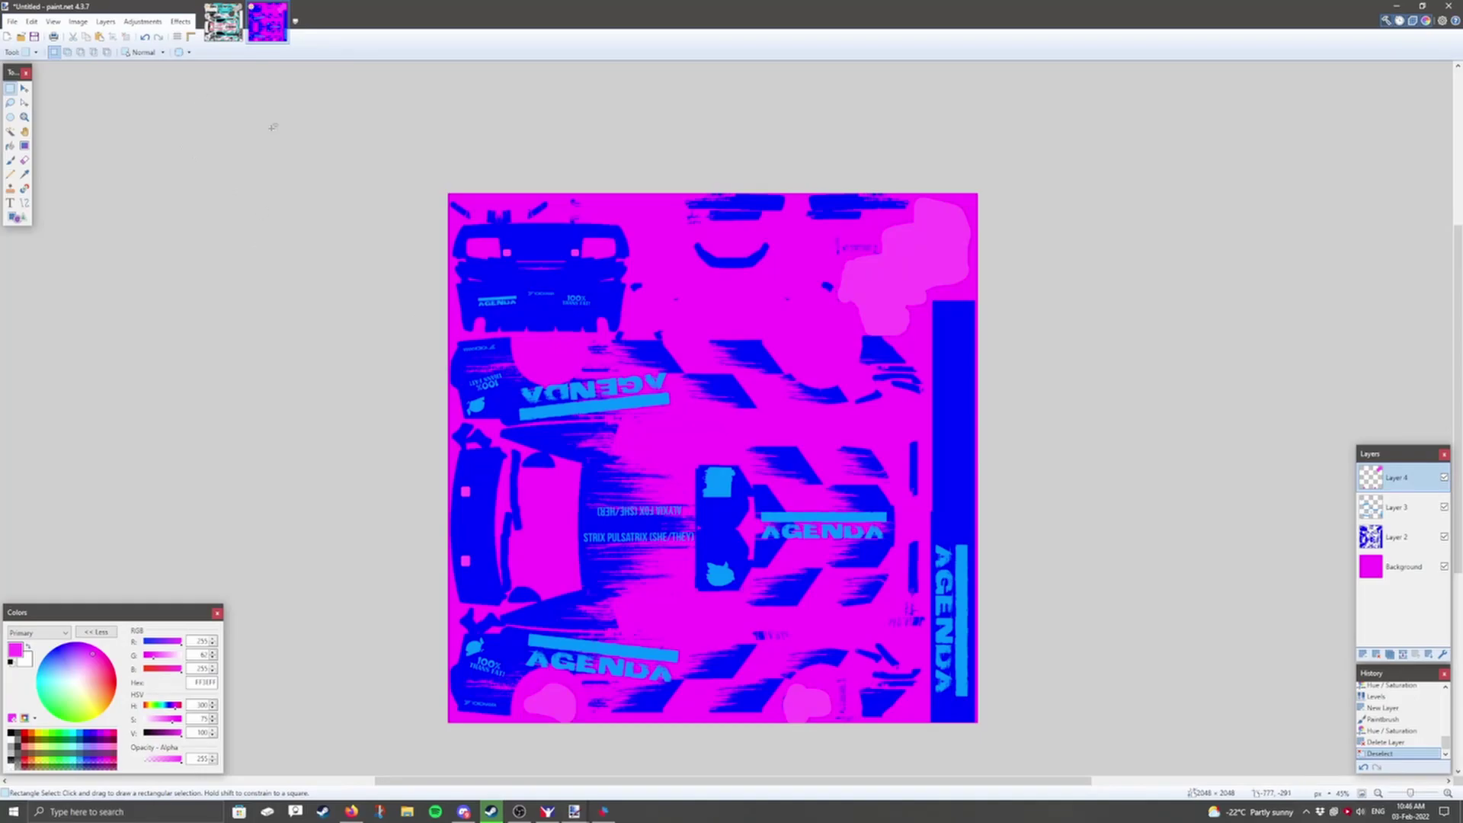
key(alt+Tab)
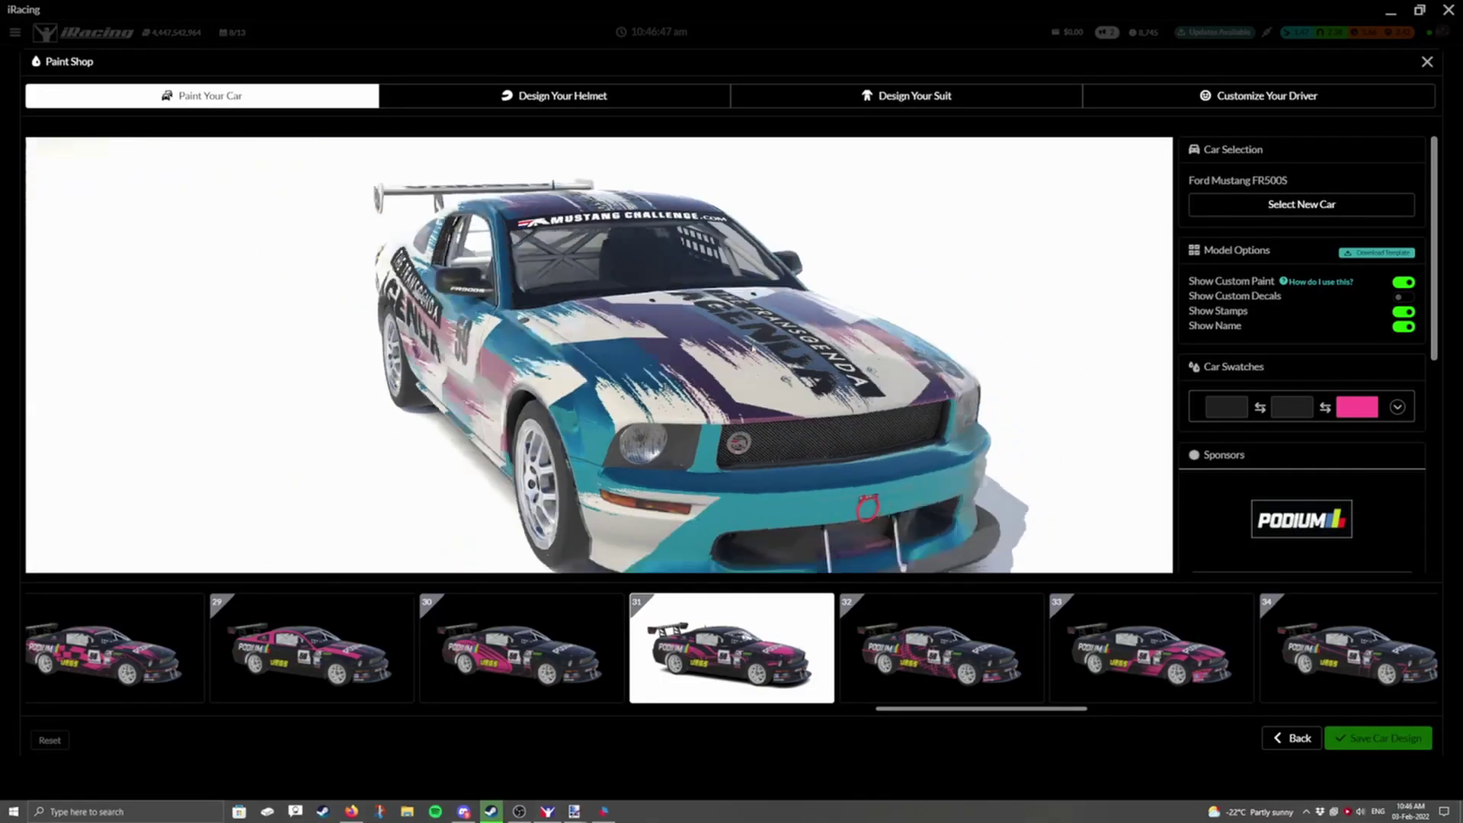
key(alt+Tab)
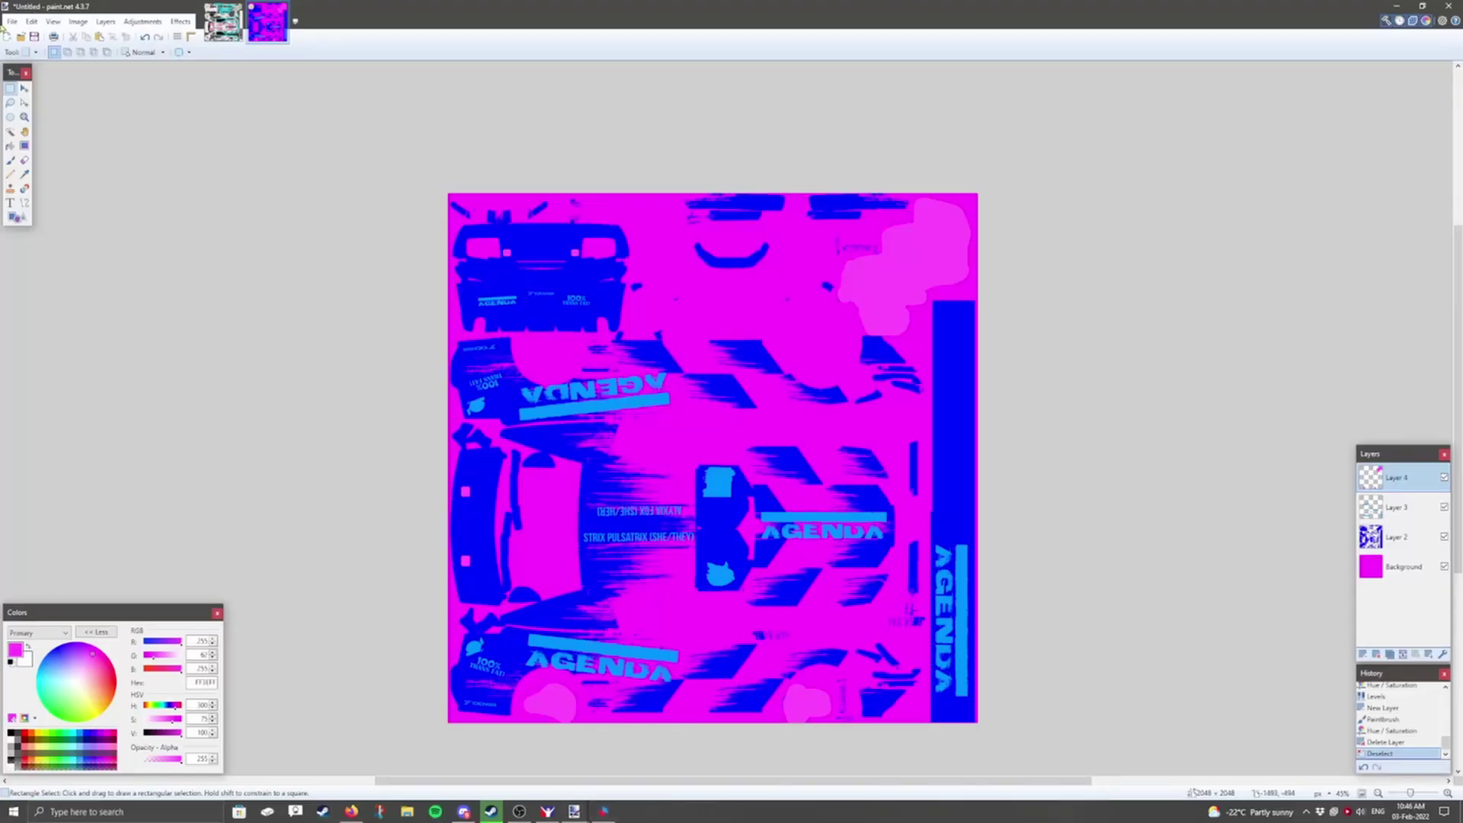
Save the image as TGA named car_spec_172802.tga, 32-bit with RLE compression on.
click(13, 21)
click(46, 124)
click(886, 395)
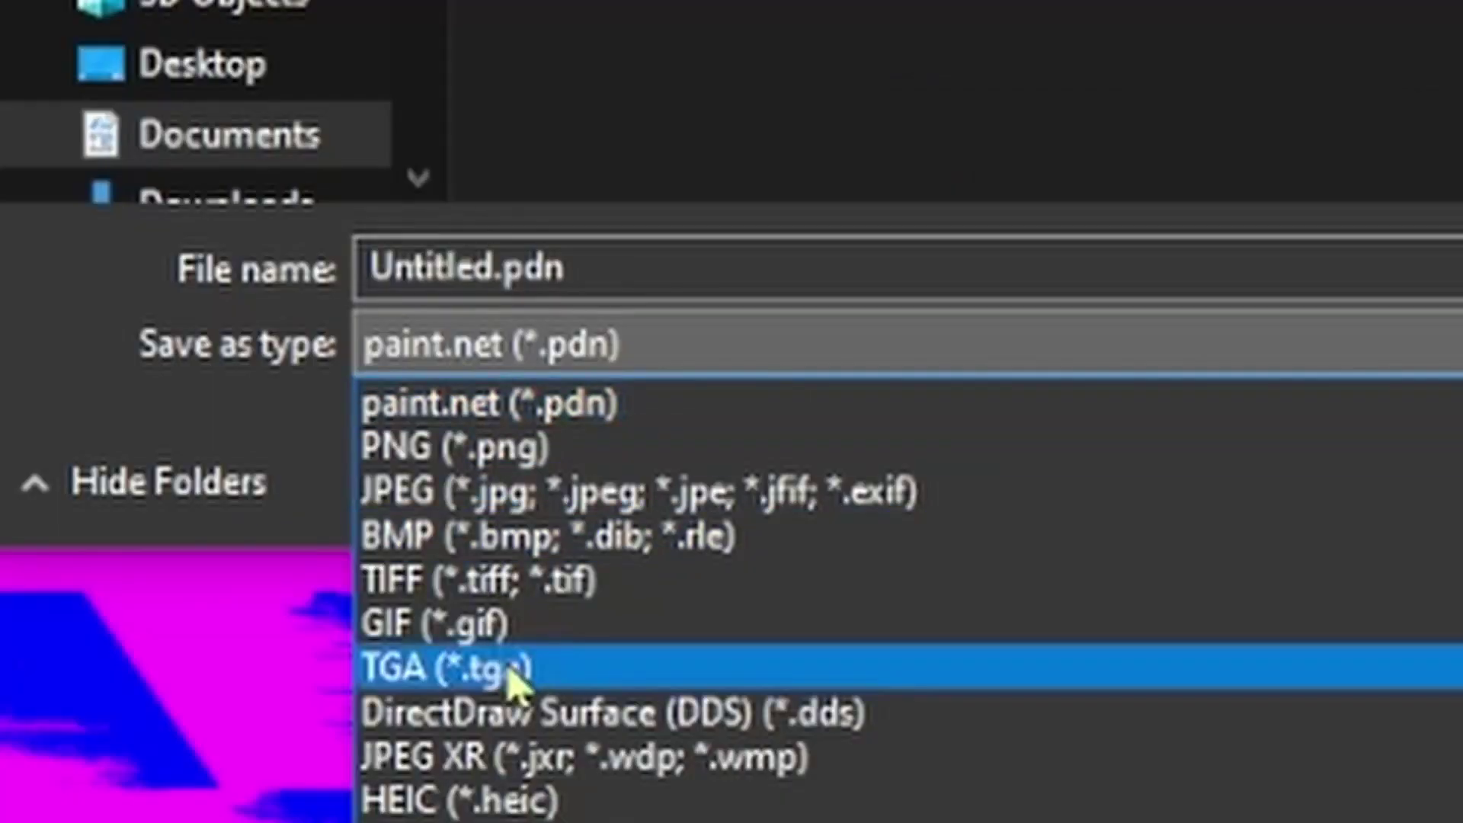
click(509, 684)
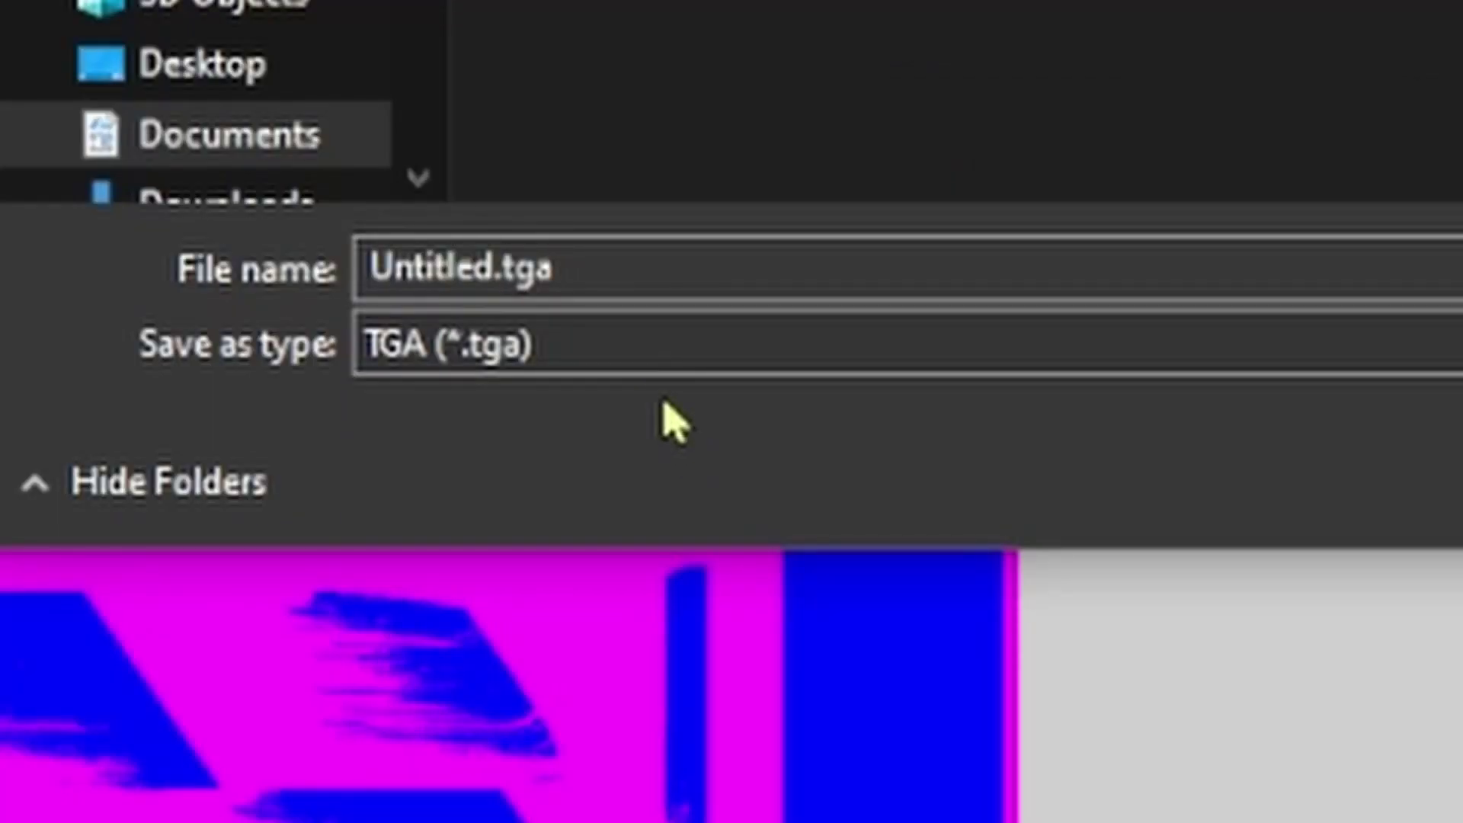
click(705, 248)
key(ctrl+a)
text(car_spec_172802.tga)
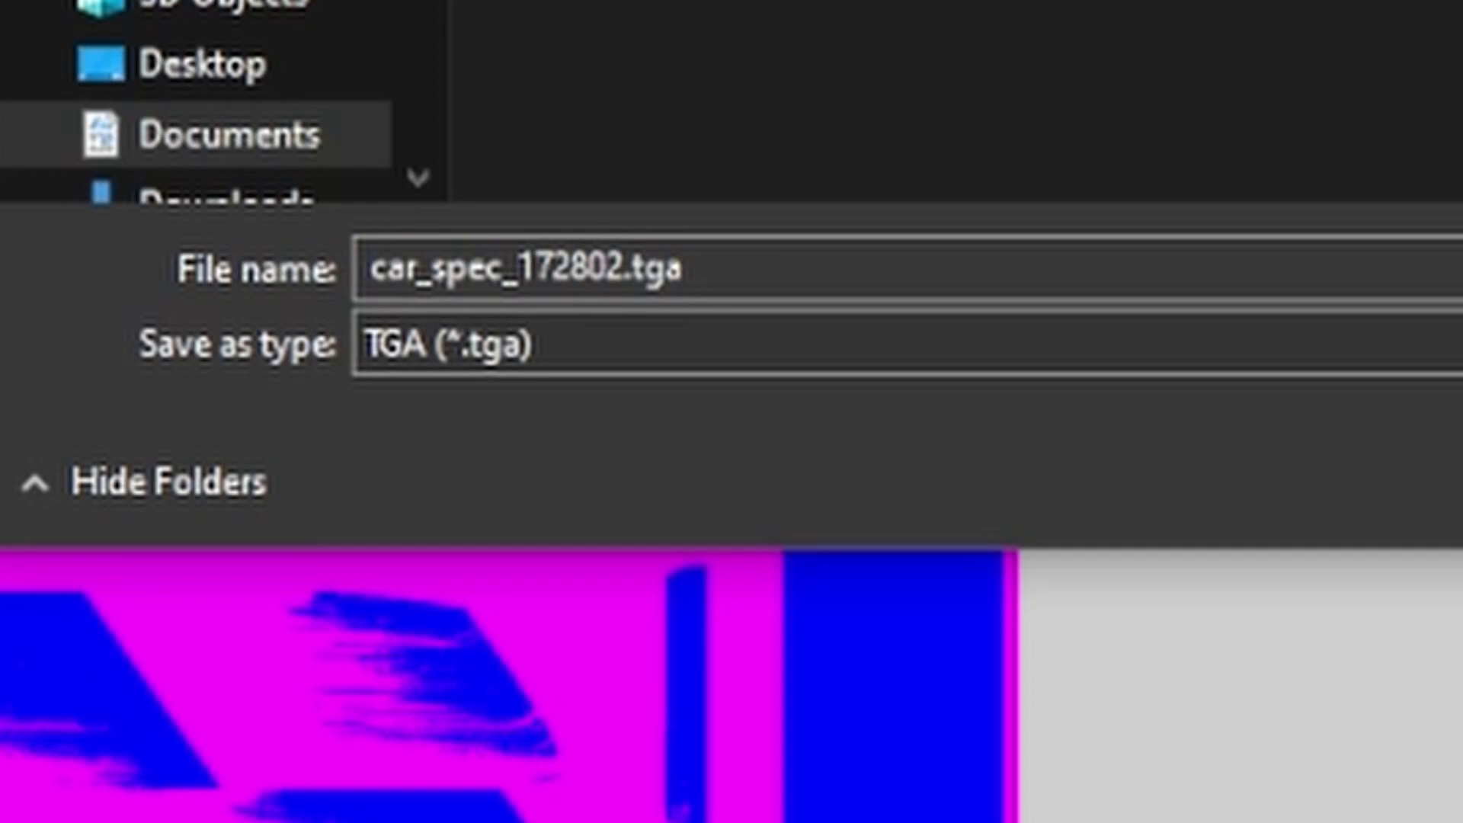
key(Return)
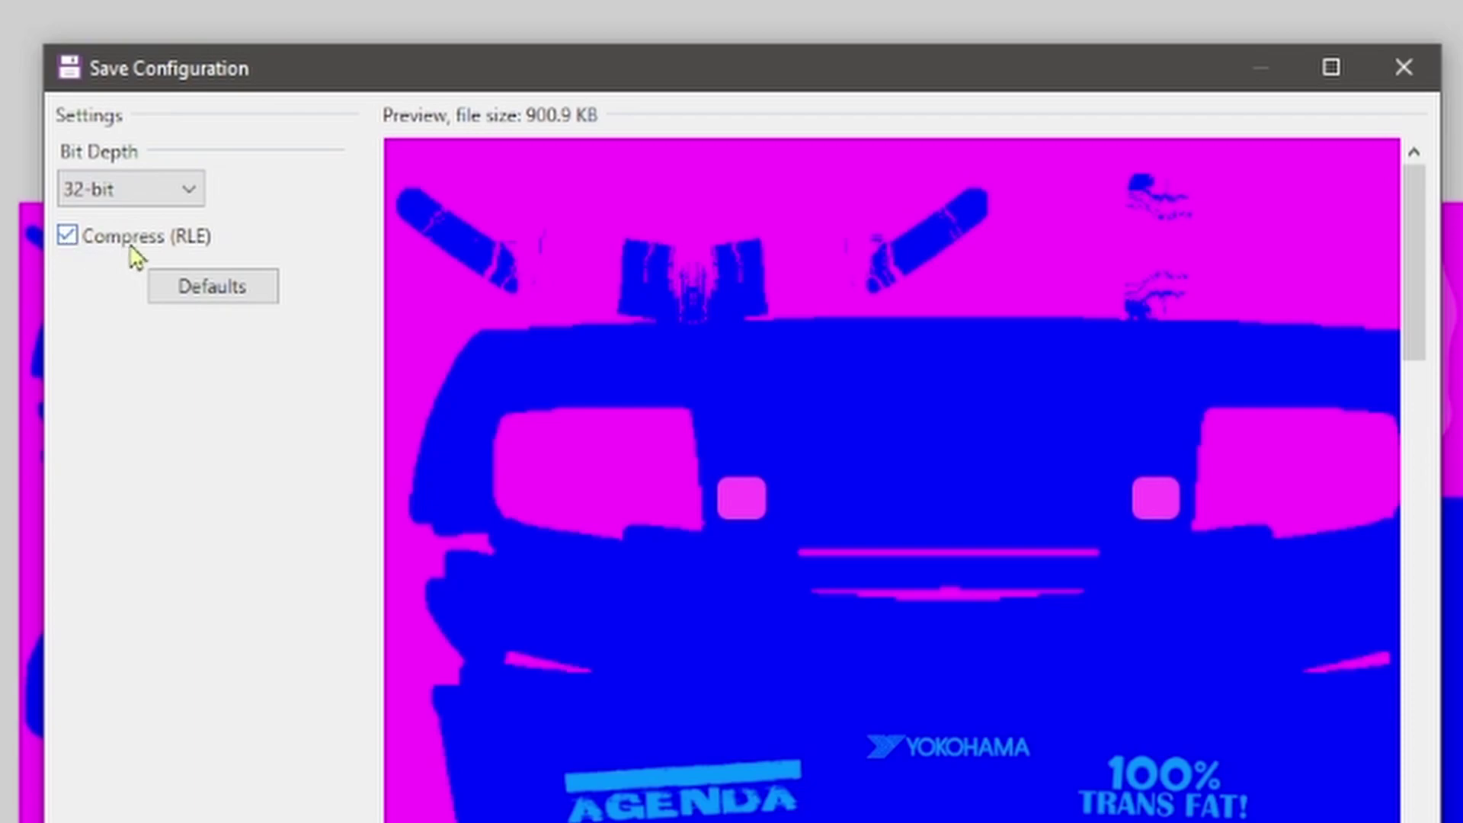
click(165, 252)
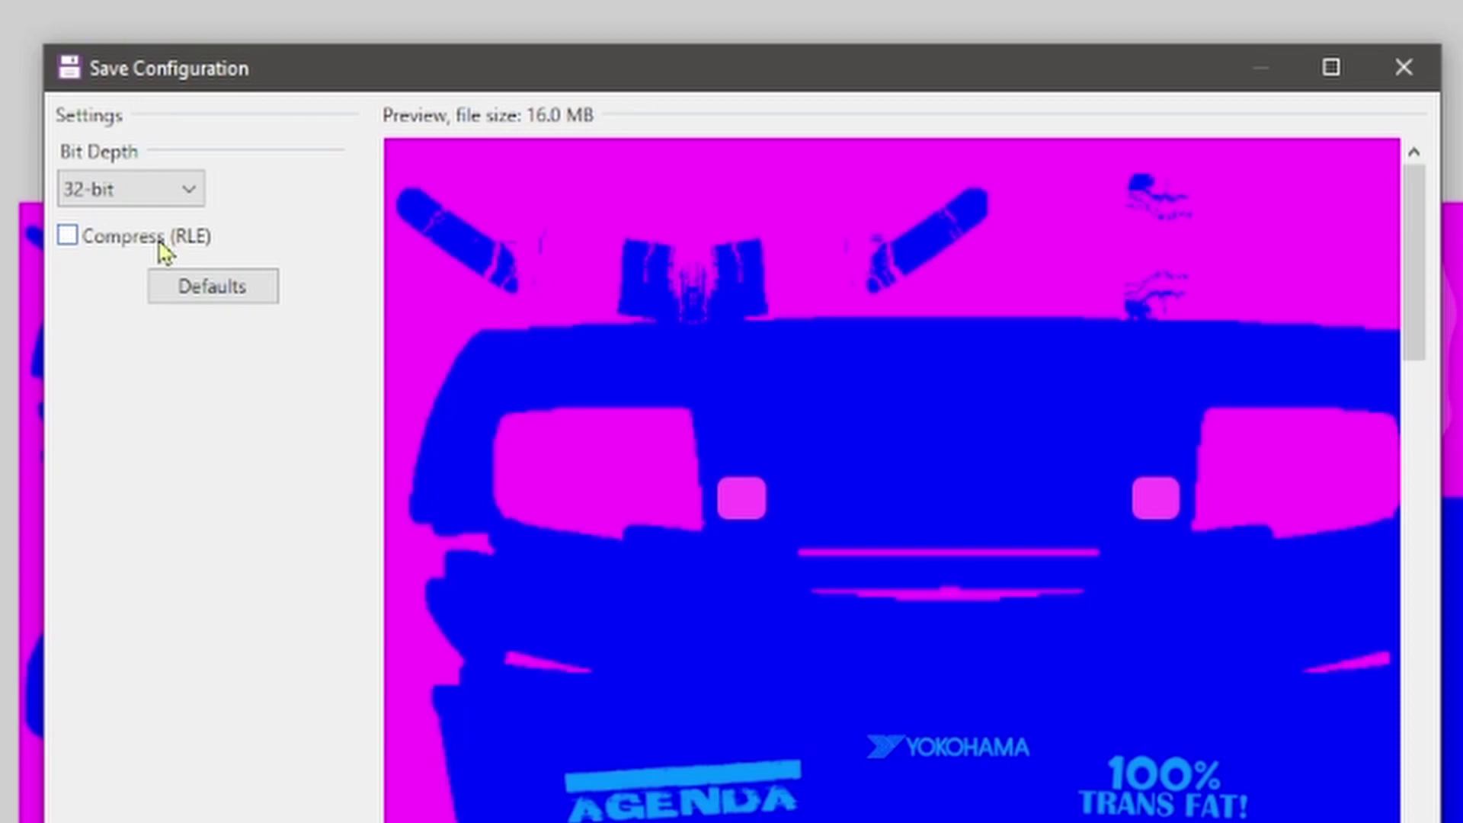
click(164, 252)
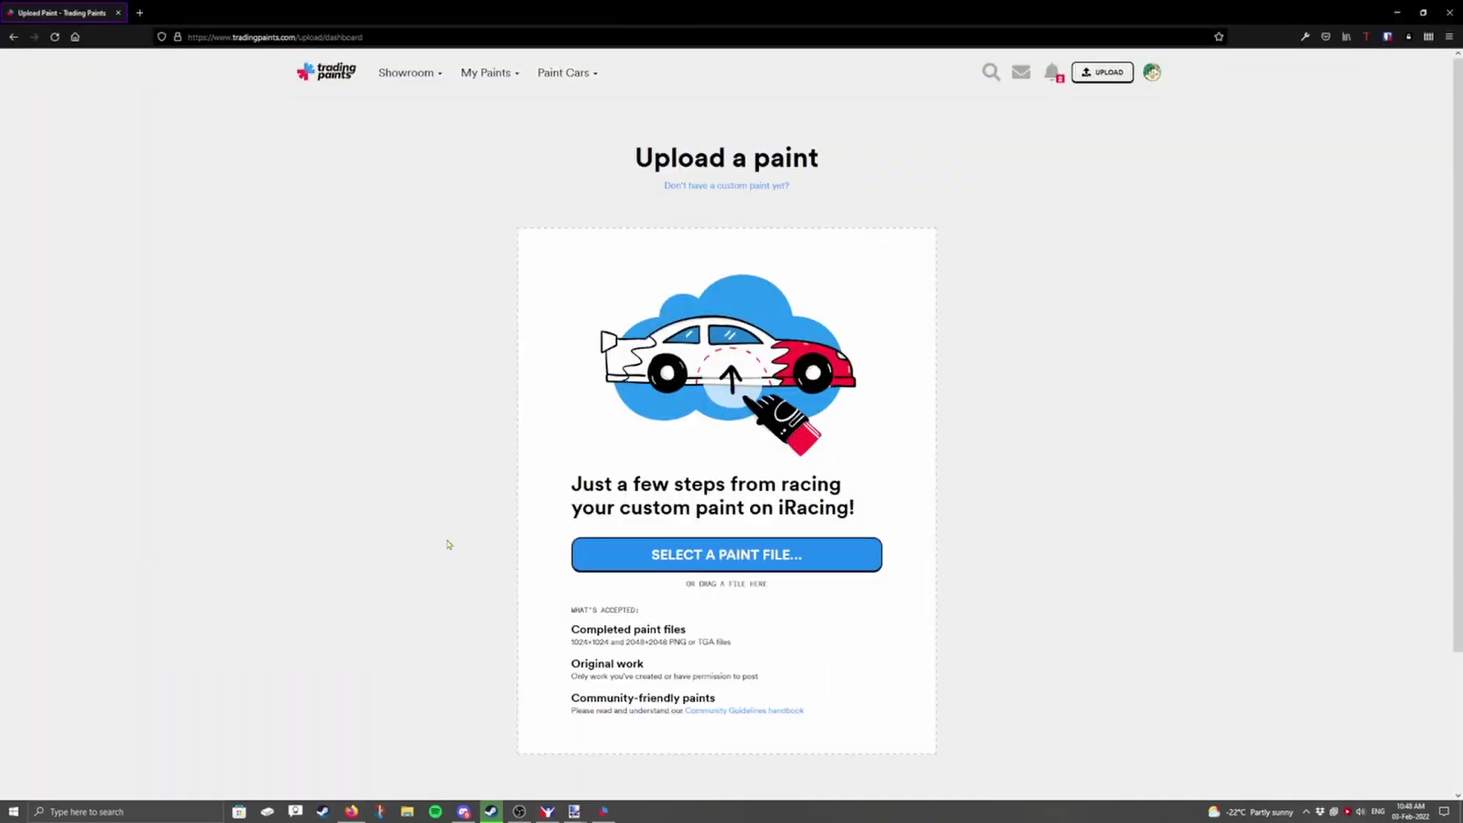
Load car_172802.tga as the paint file and reveal the spec map and decal layer options.
click(771, 563)
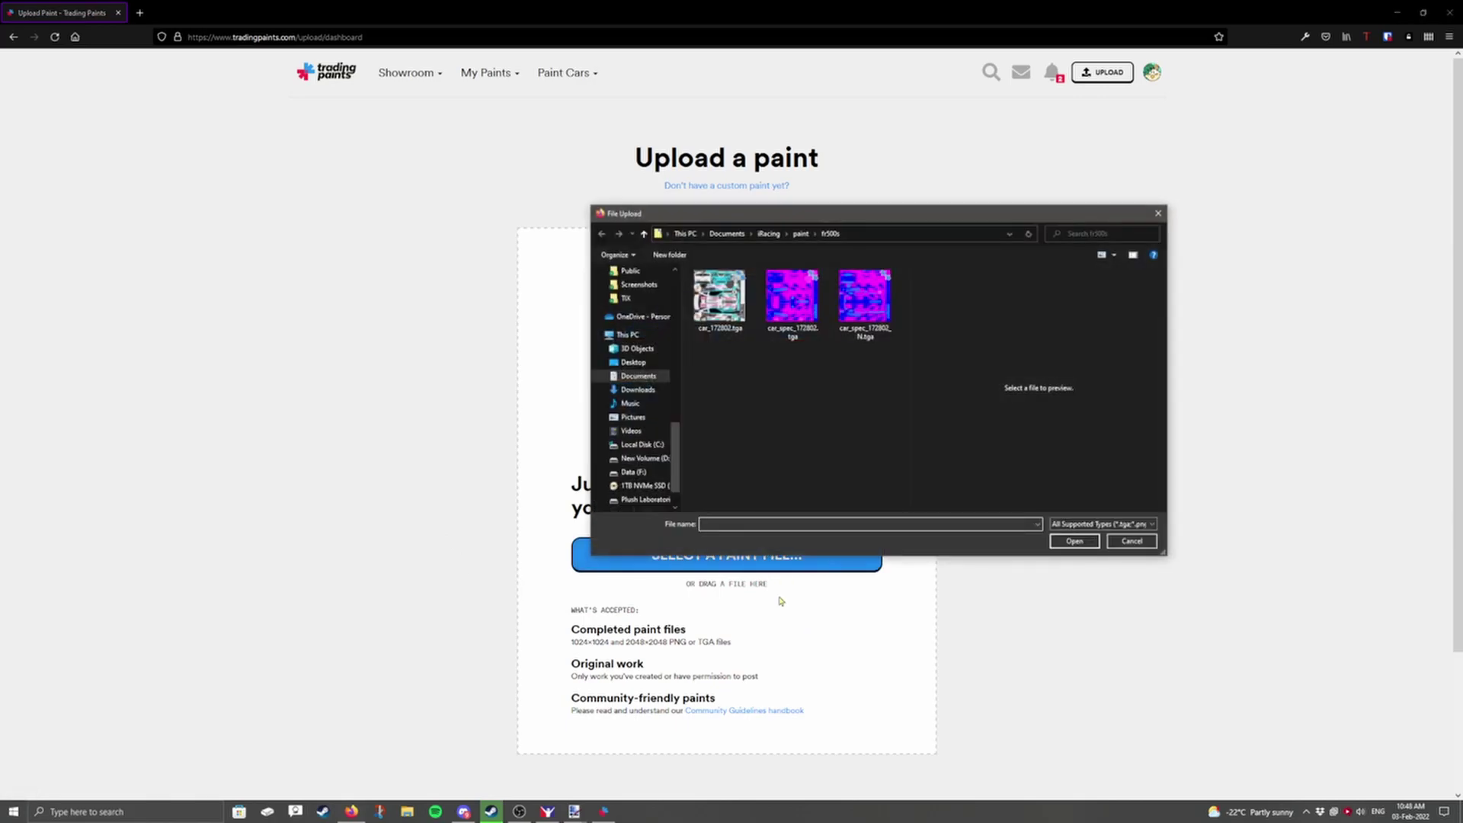
click(720, 299)
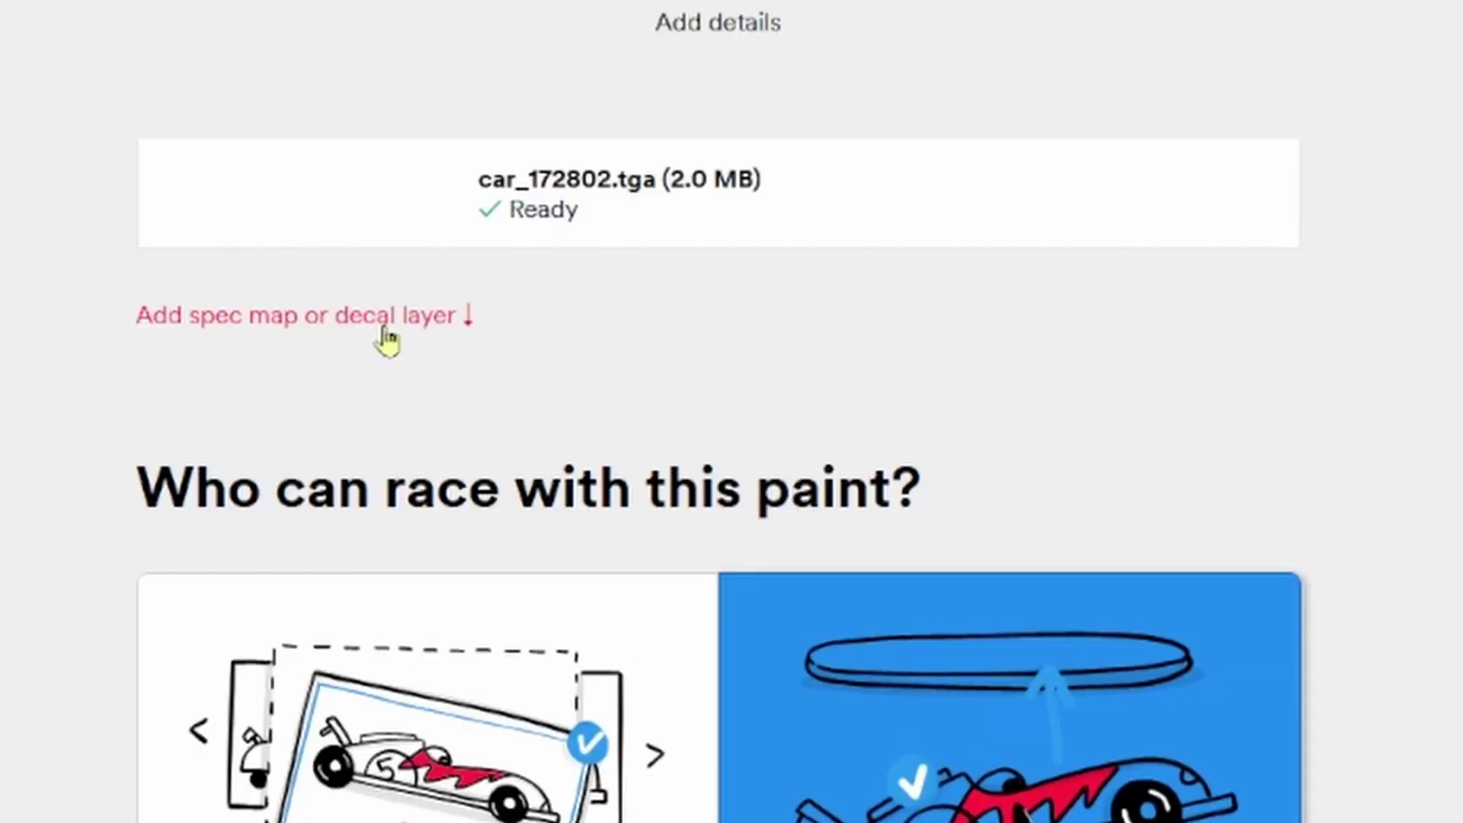
click(388, 341)
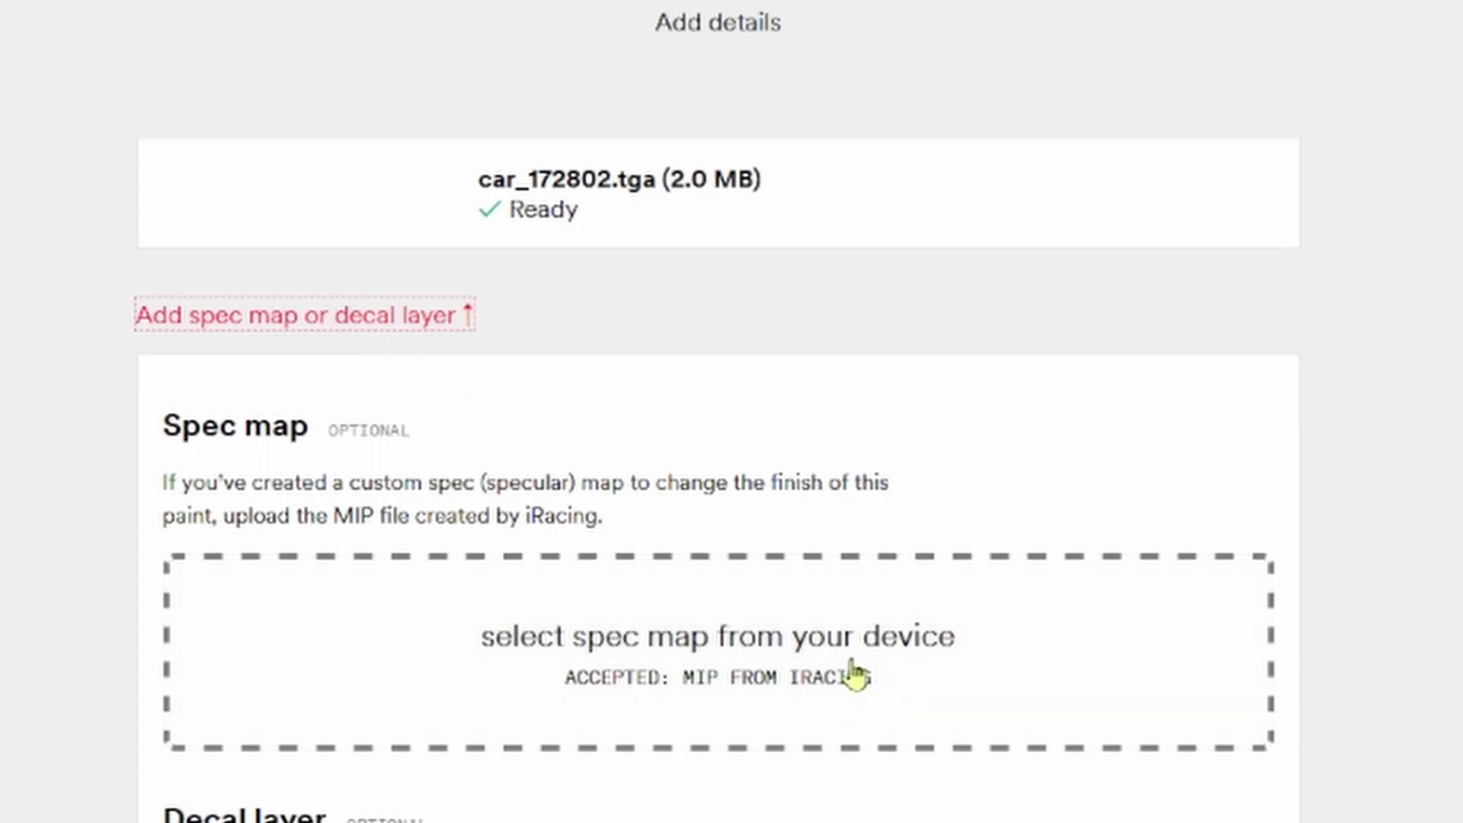
Start choosing a spec map file and check the Trading Paints desktop app's advanced options.
click(855, 650)
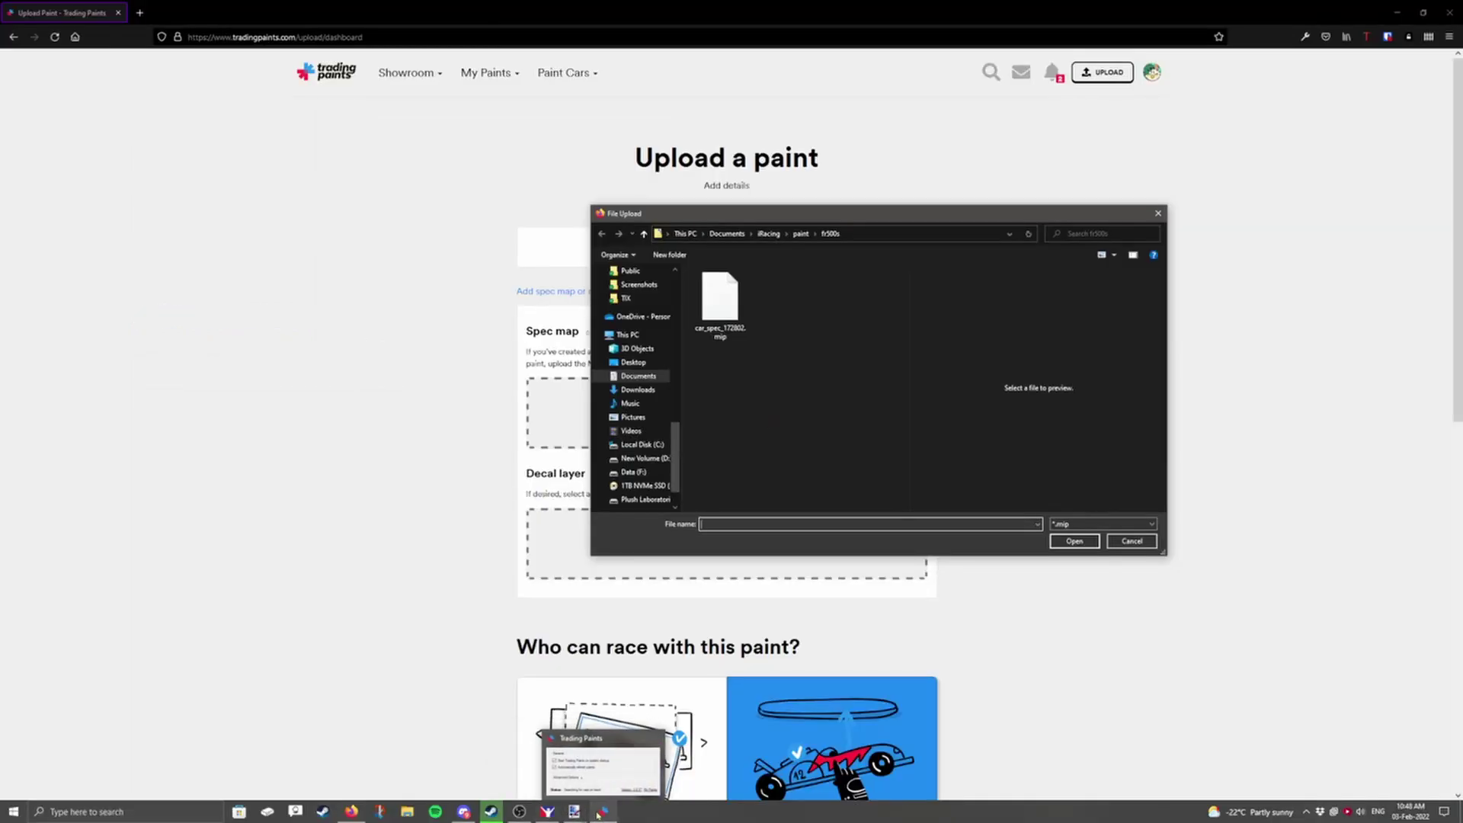
click(600, 812)
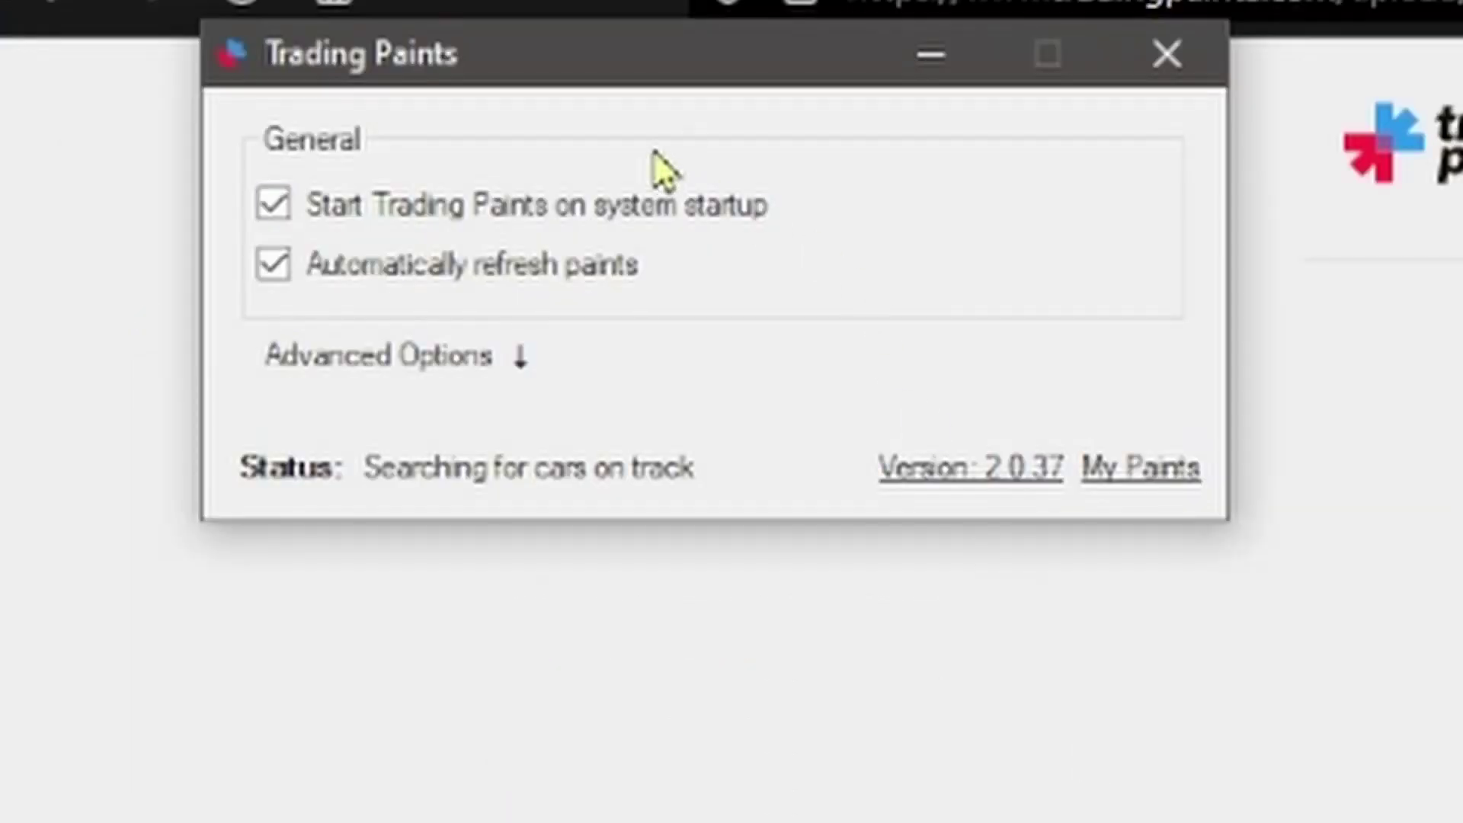
click(481, 355)
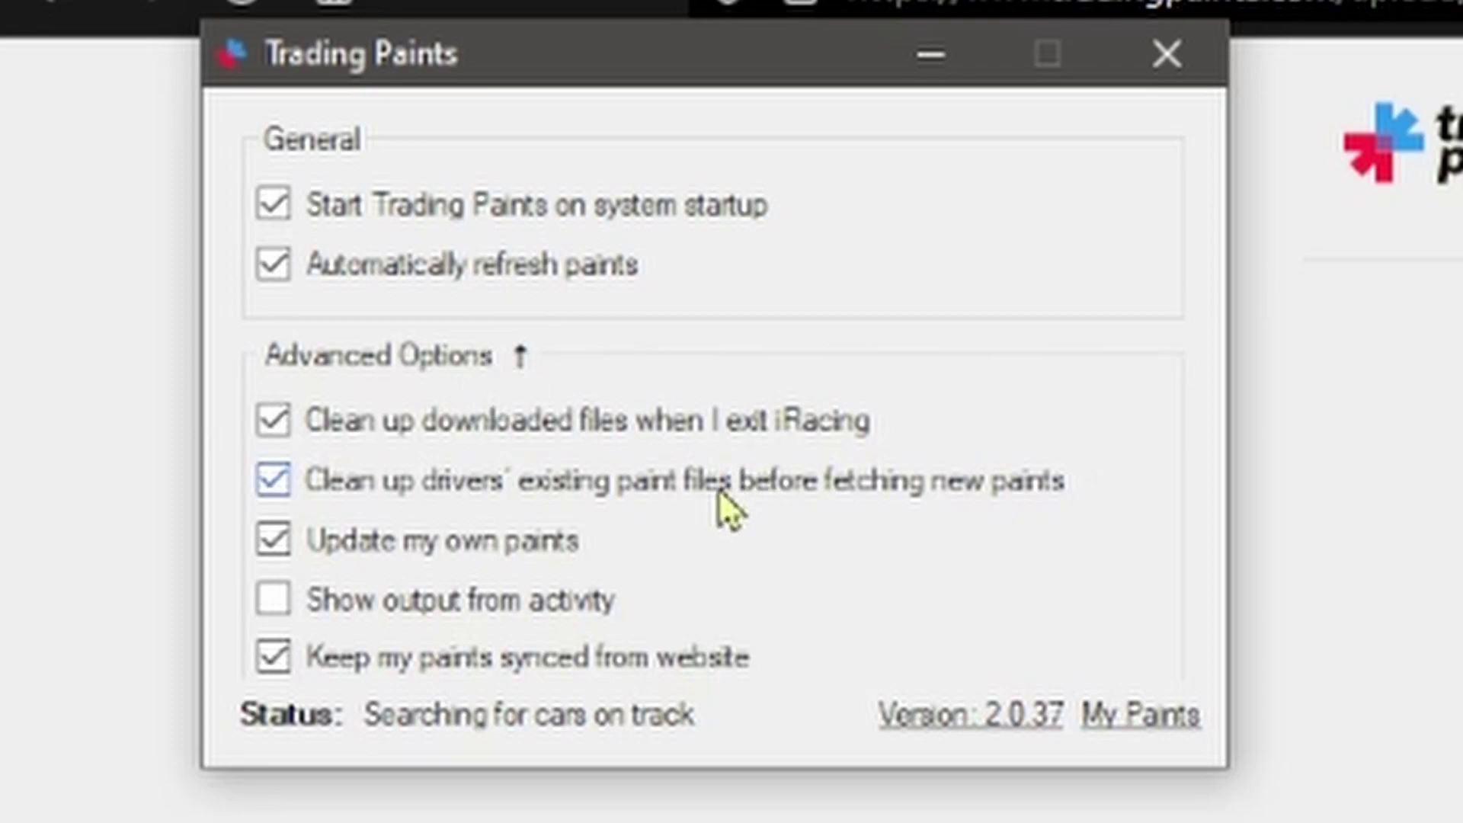
click(931, 55)
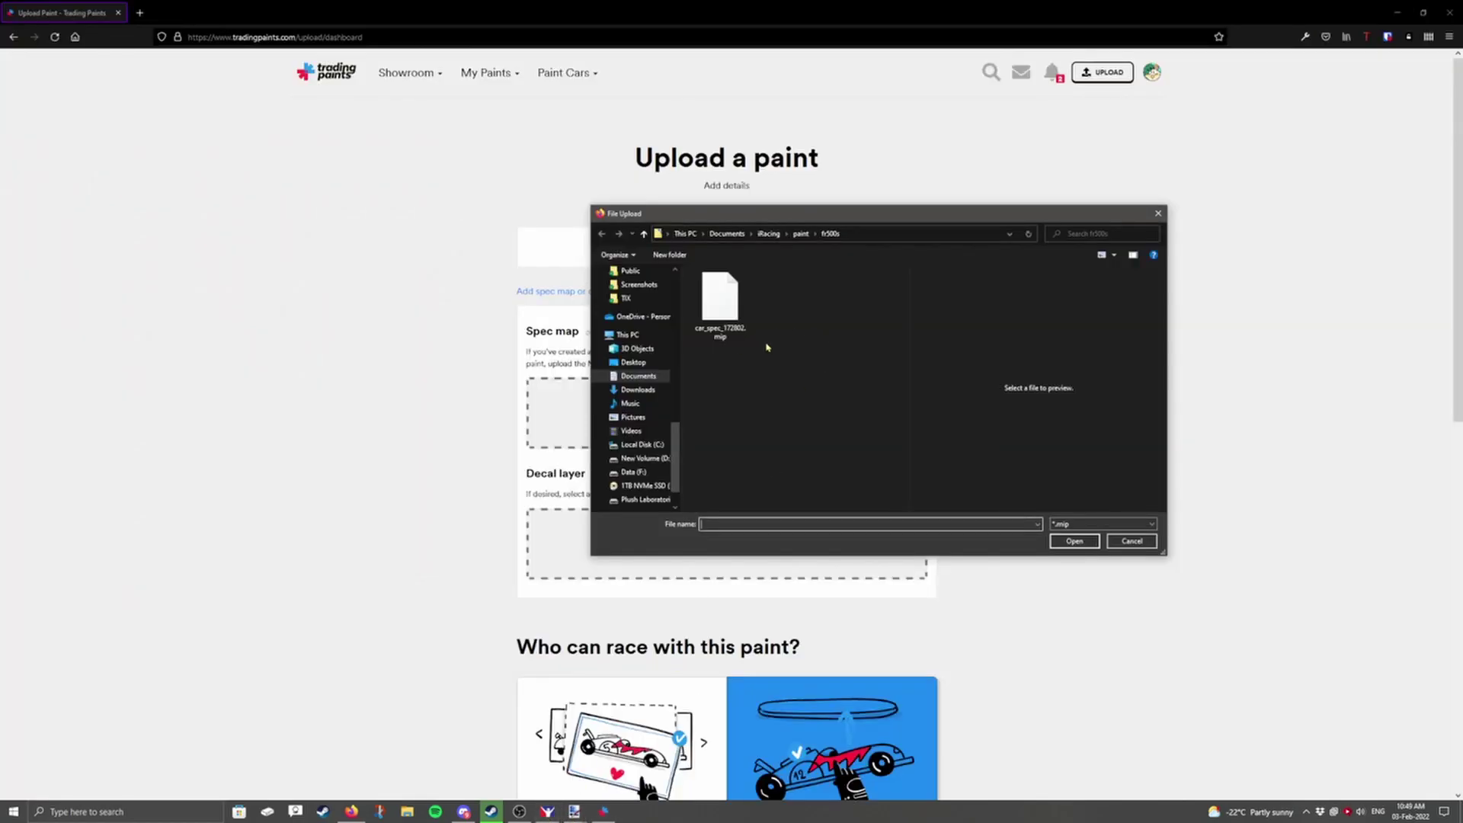
Attach car_spec_172802.mip as the spec map, then upload the paint to My Paints.
click(728, 320)
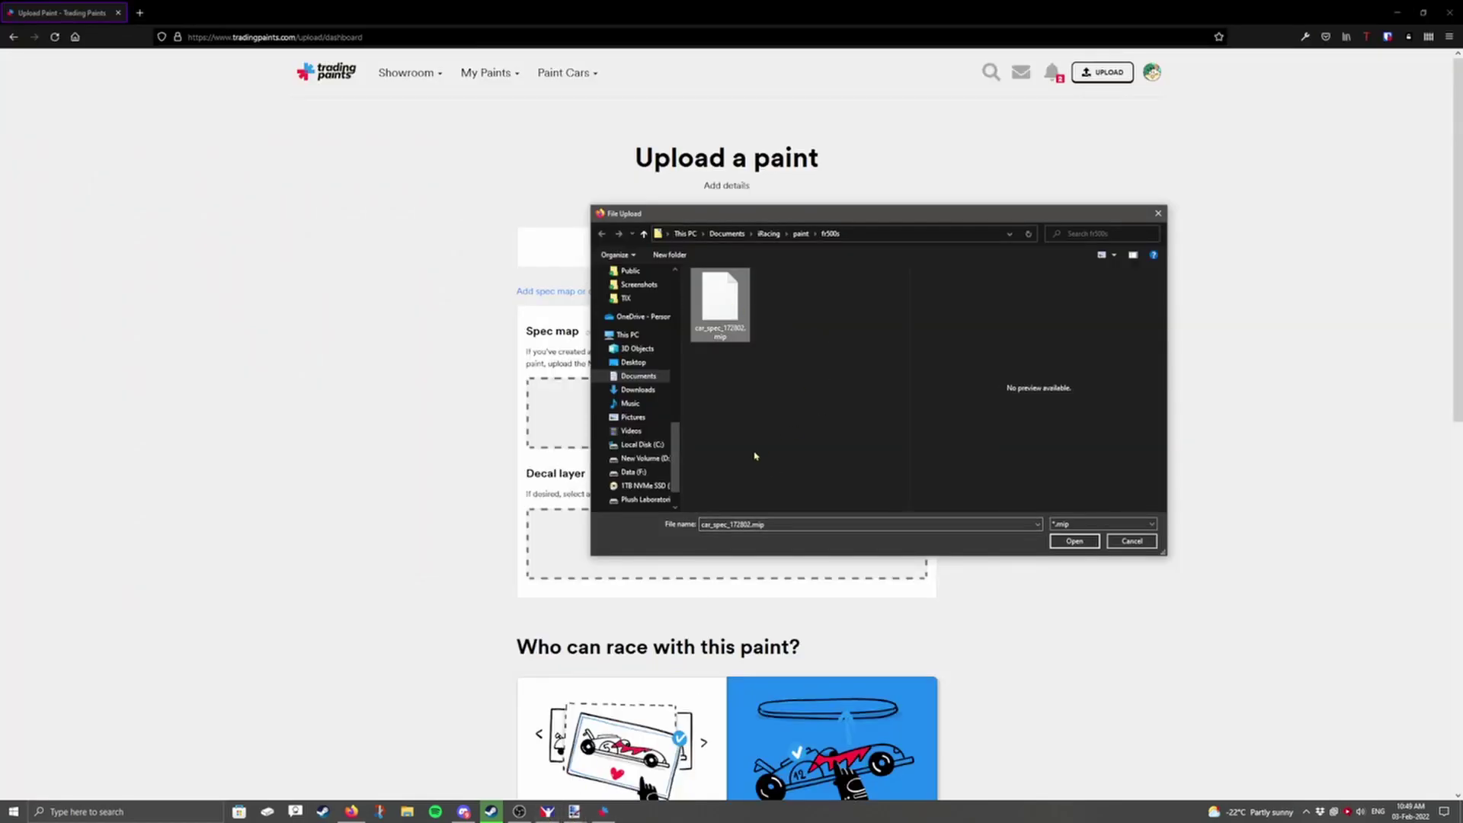
double_click(736, 303)
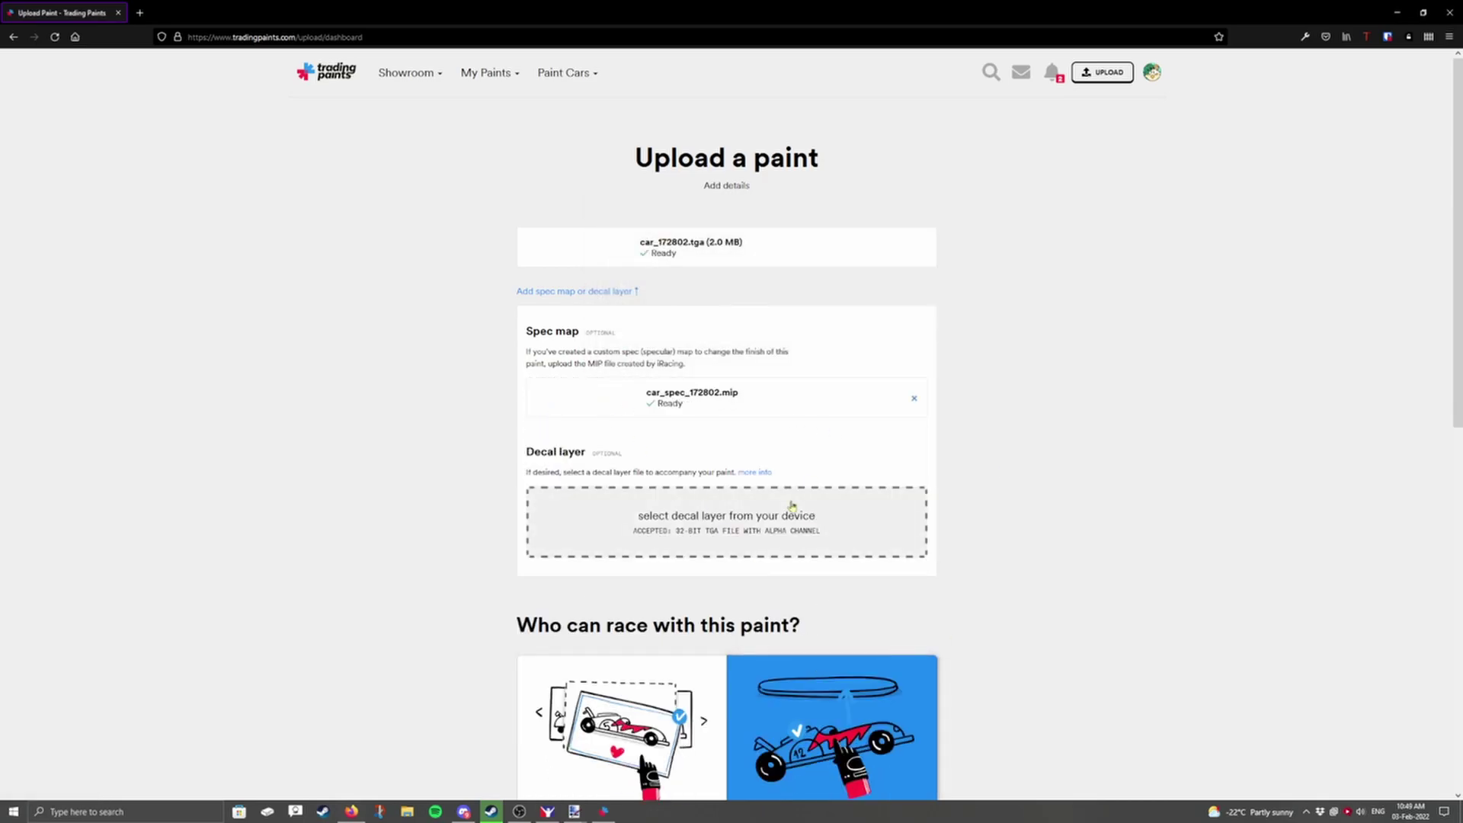
scroll(792, 506, down, 8)
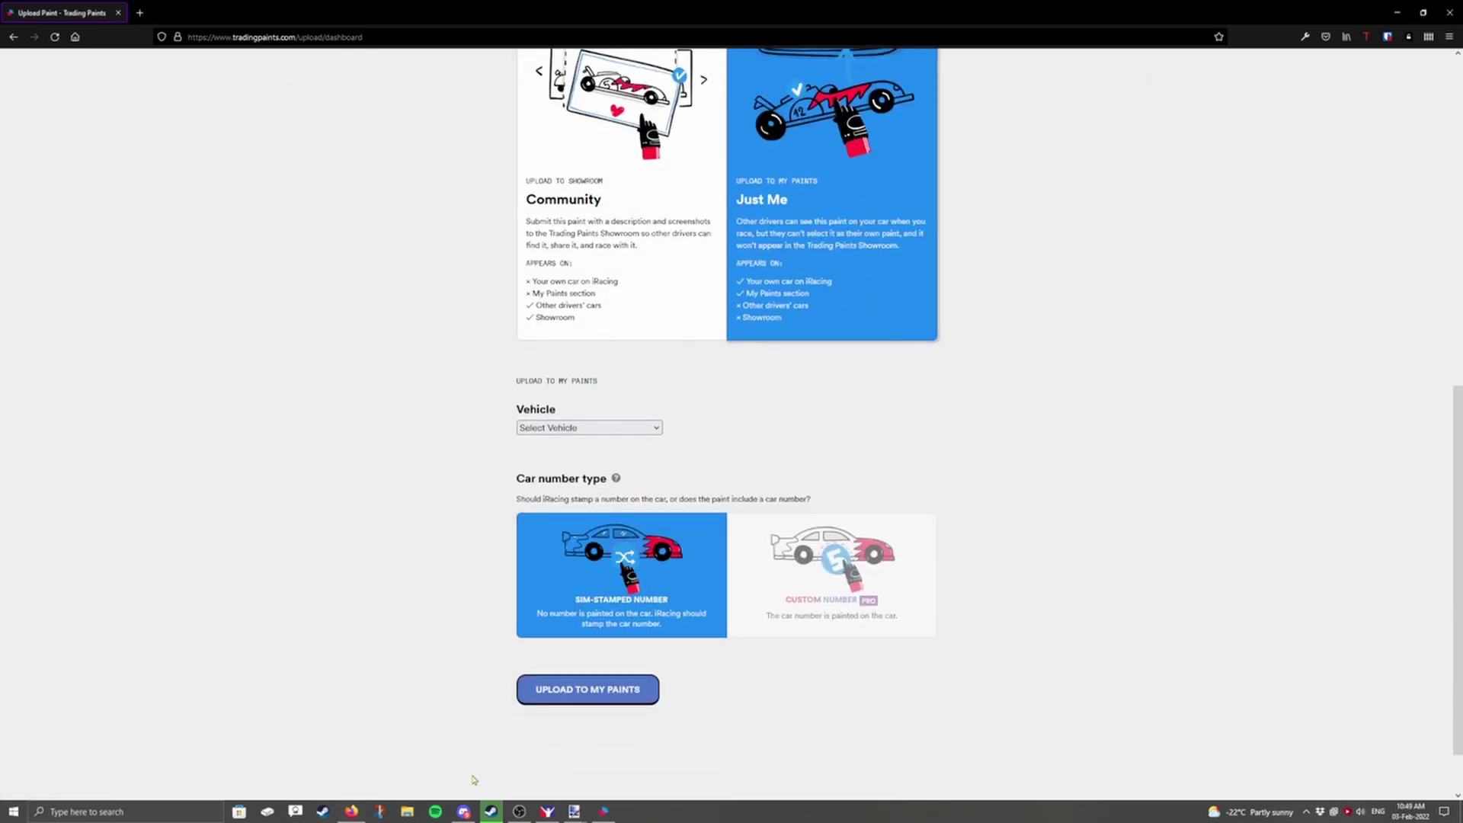
scroll(531, 787, down, 1)
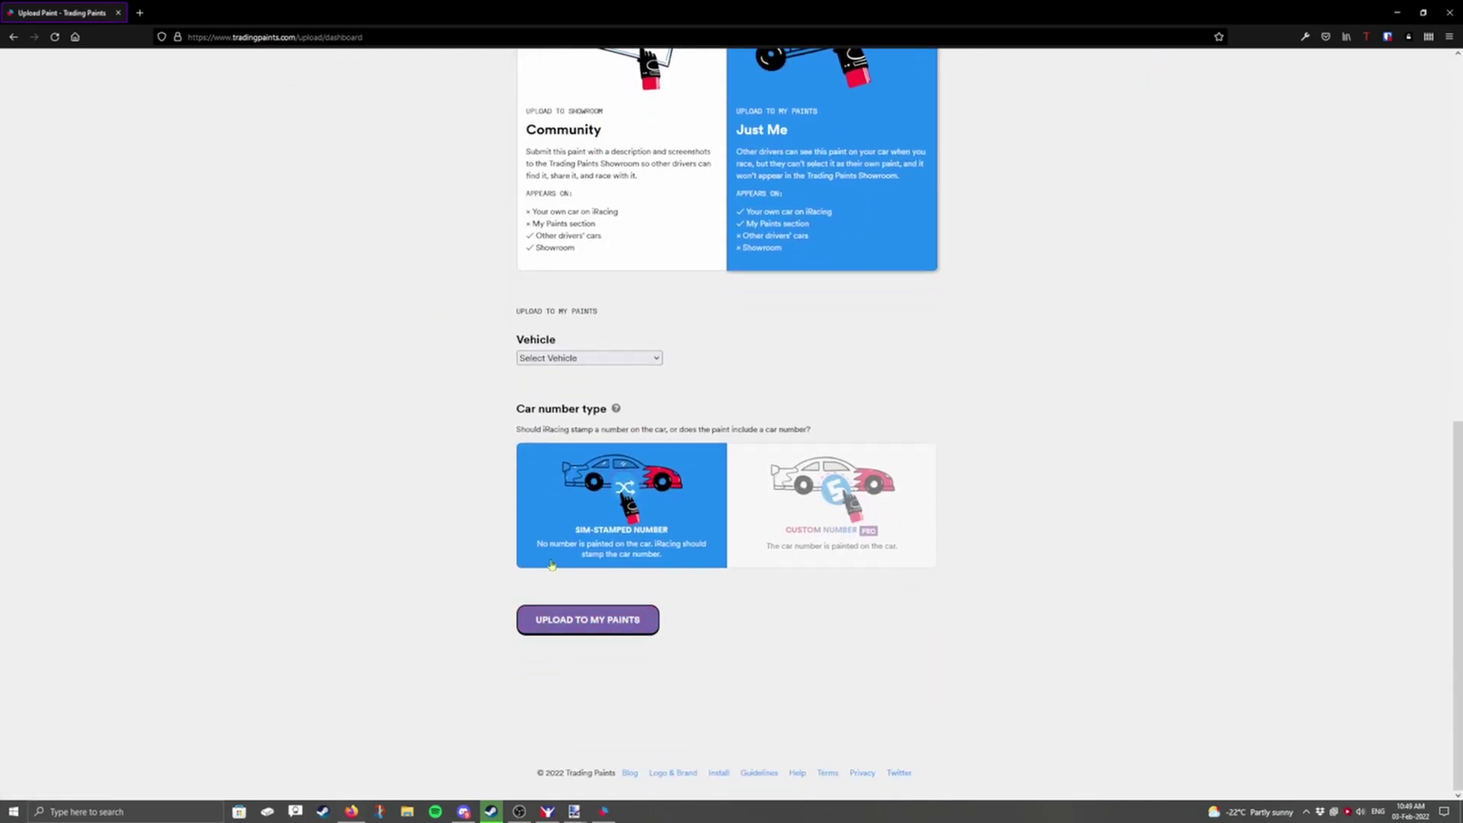
click(577, 620)
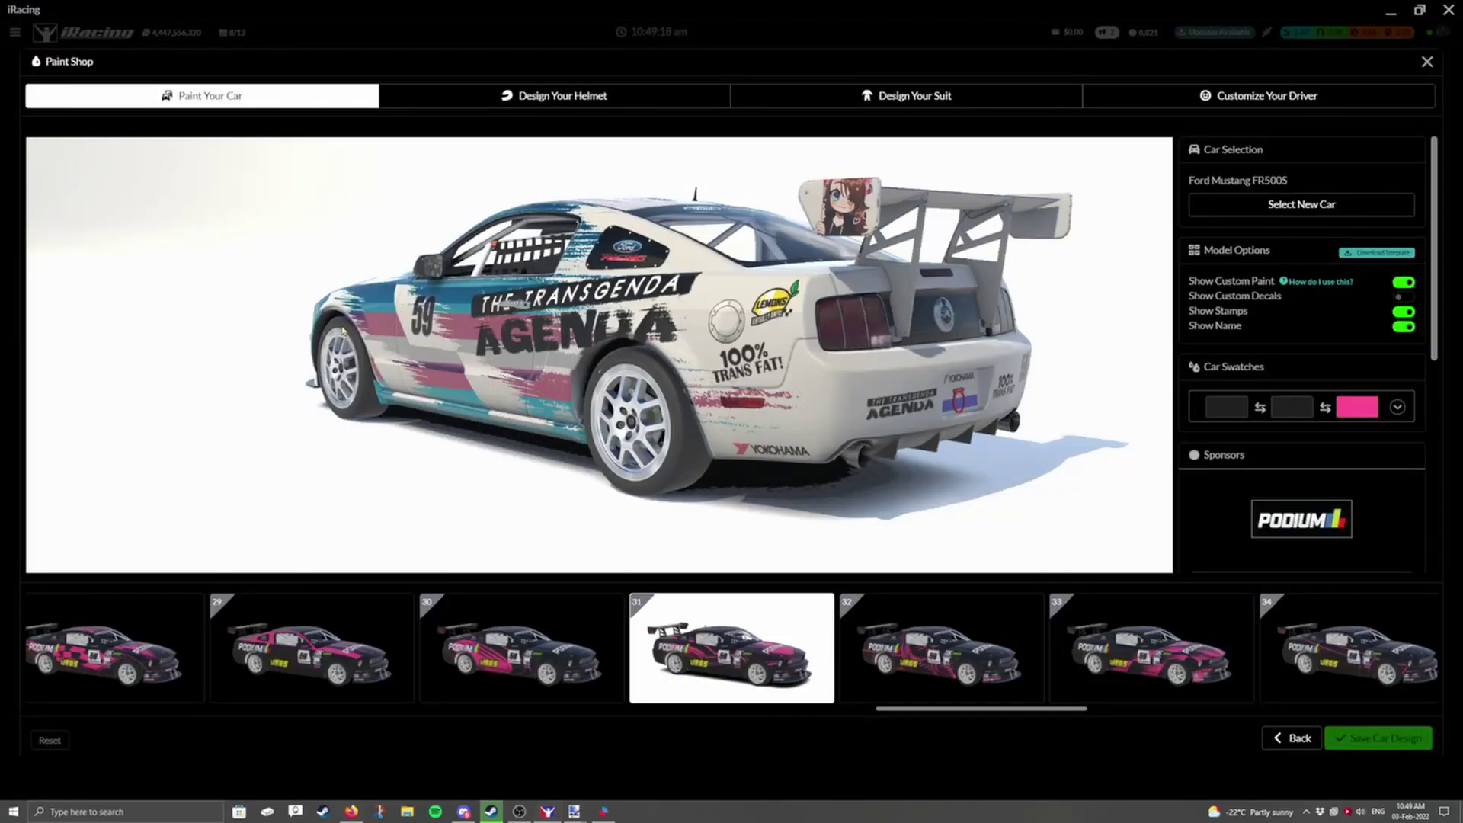
drag(464, 329, 618, 354)
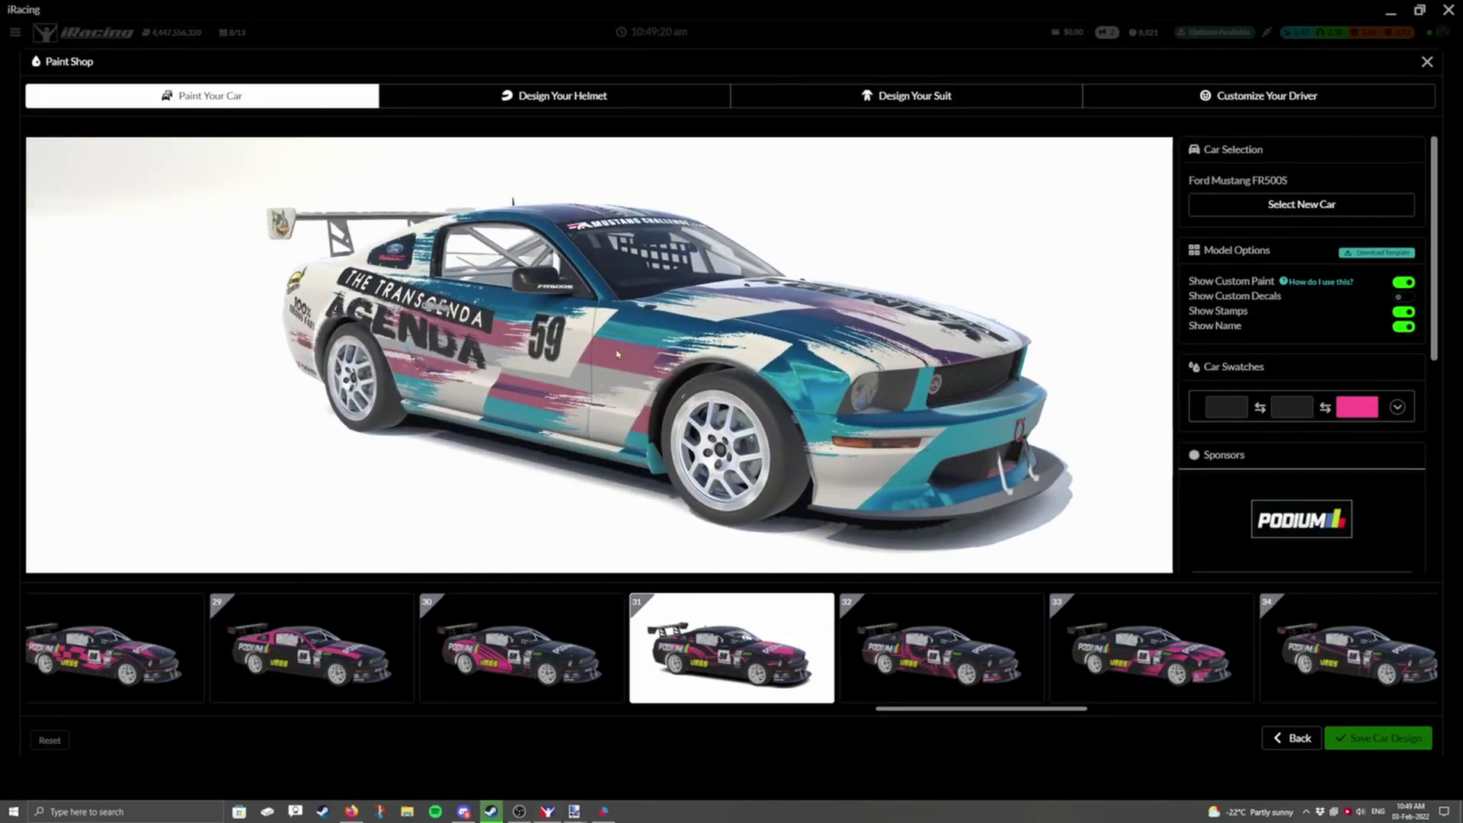
mouse_move(440, 306)
mouse_down()
mouse_move(564, 343)
mouse_move(580, 304)
mouse_move(644, 300)
mouse_up()
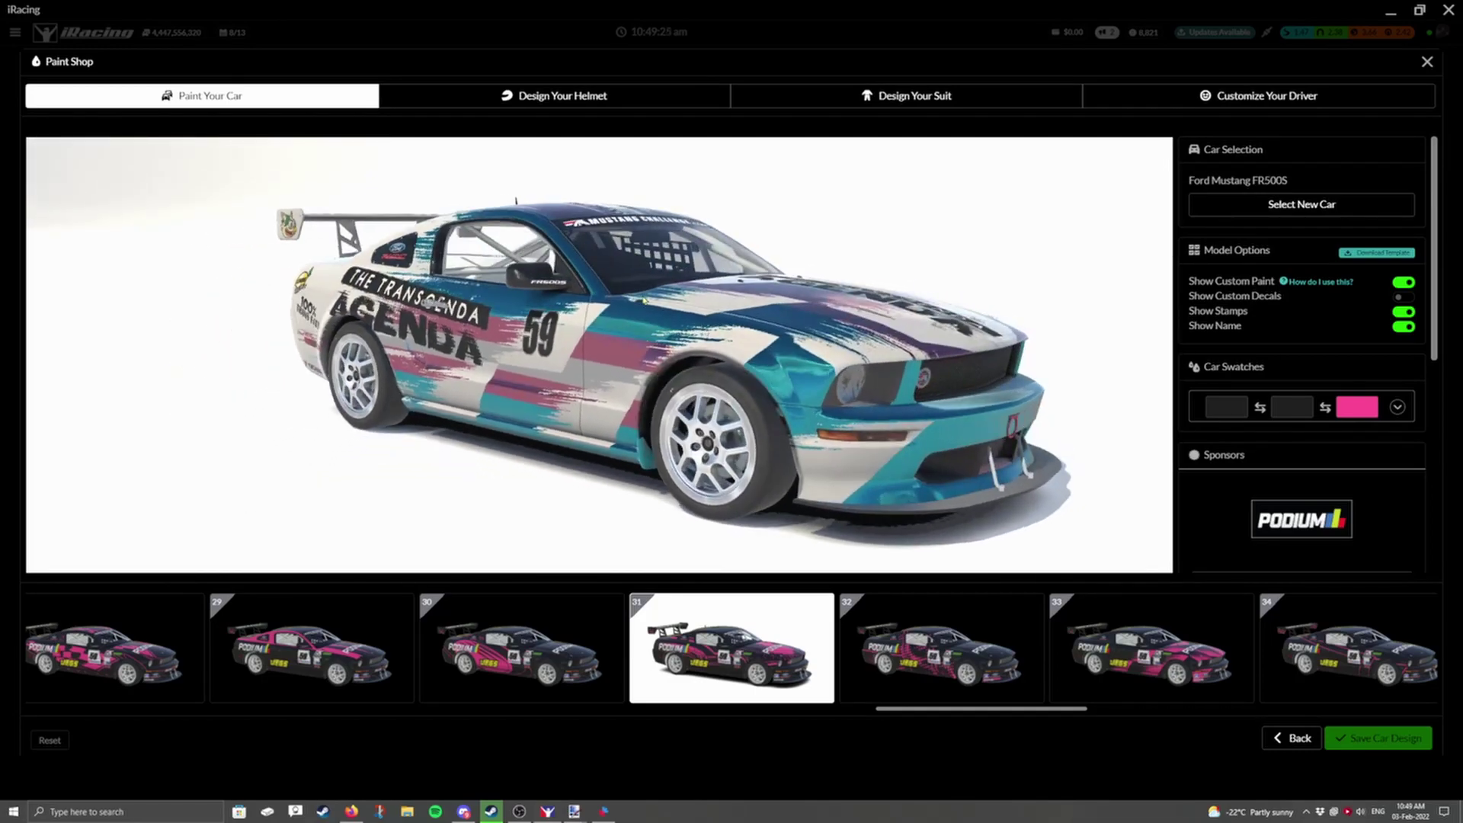